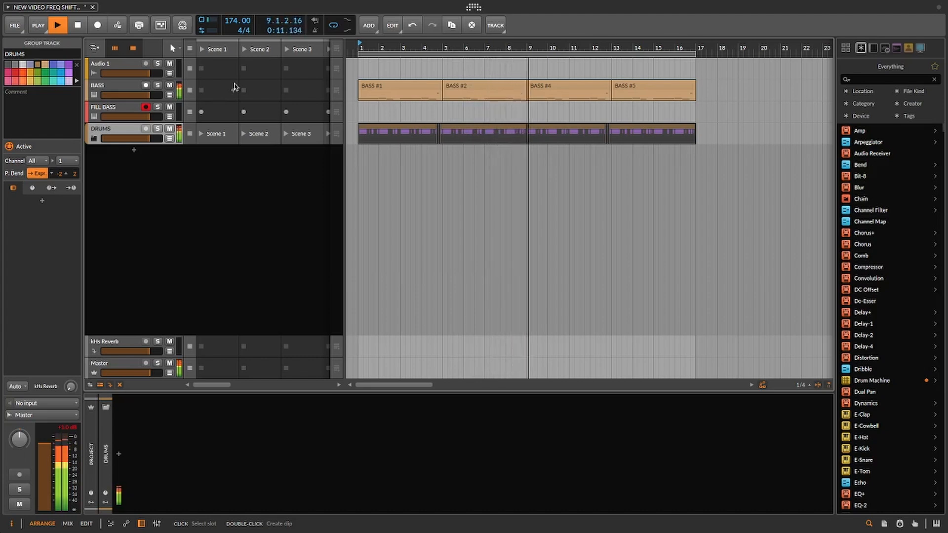
Stop playback and inspect the four clips on the BASS track one after another
key("space")
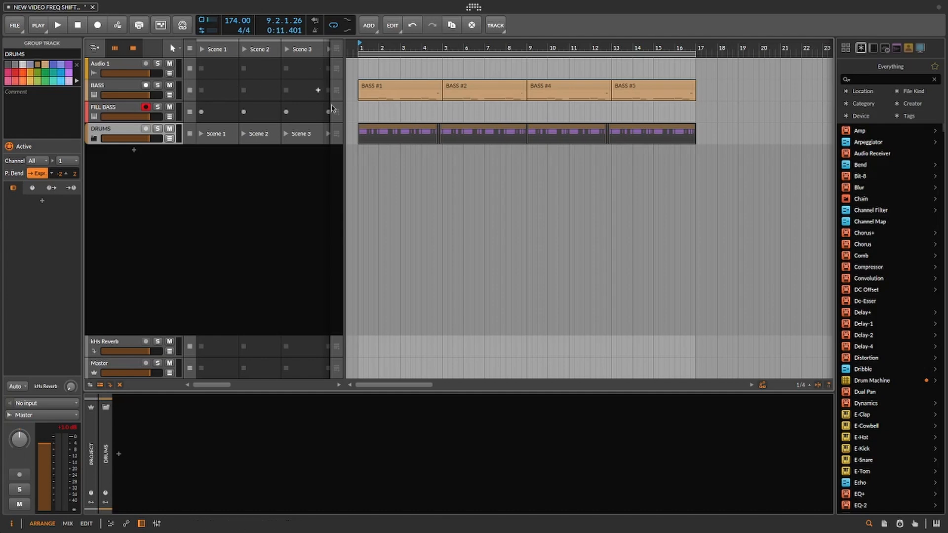
left_click(413, 87)
left_click(492, 88)
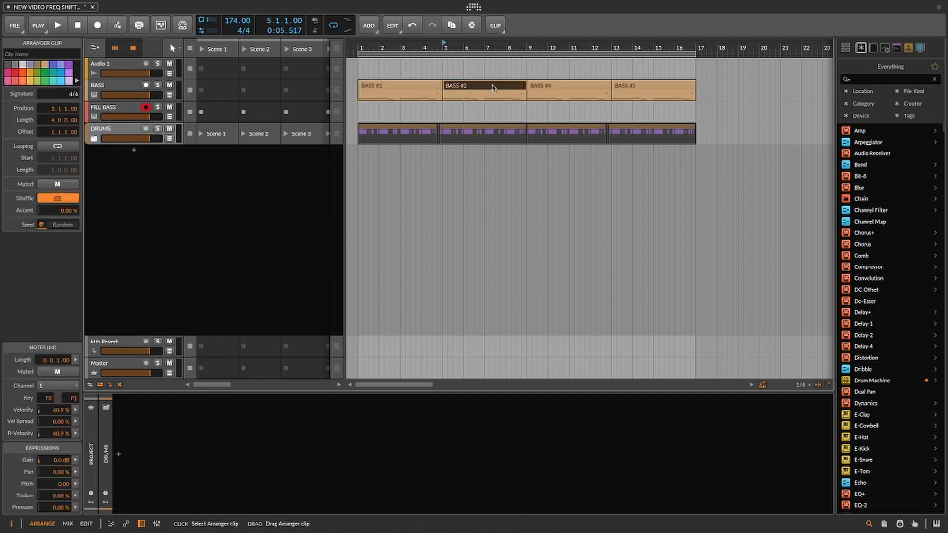
left_click(550, 87)
left_click(646, 87)
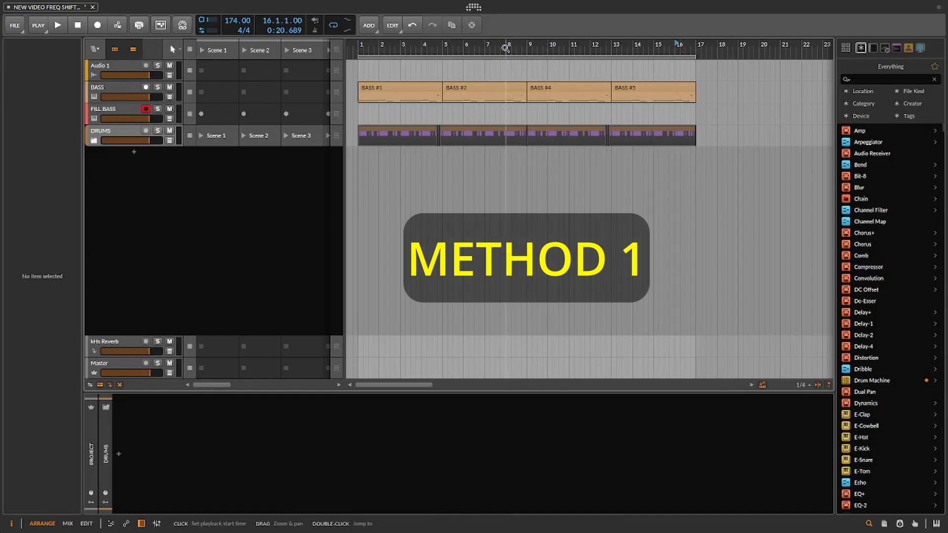
Insert a cue marker at bar 8 of the timeline and name it CHANGE 1
right_click(506, 48)
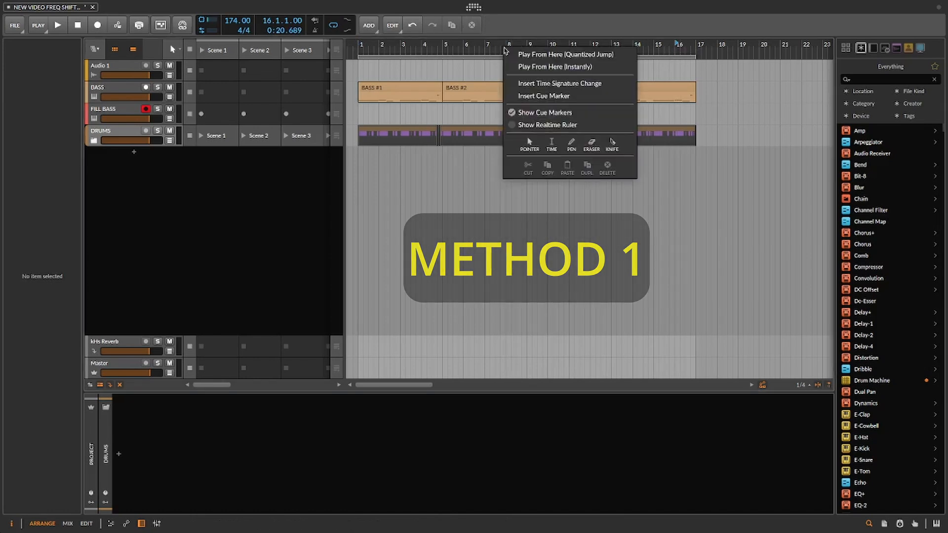
left_click(550, 96)
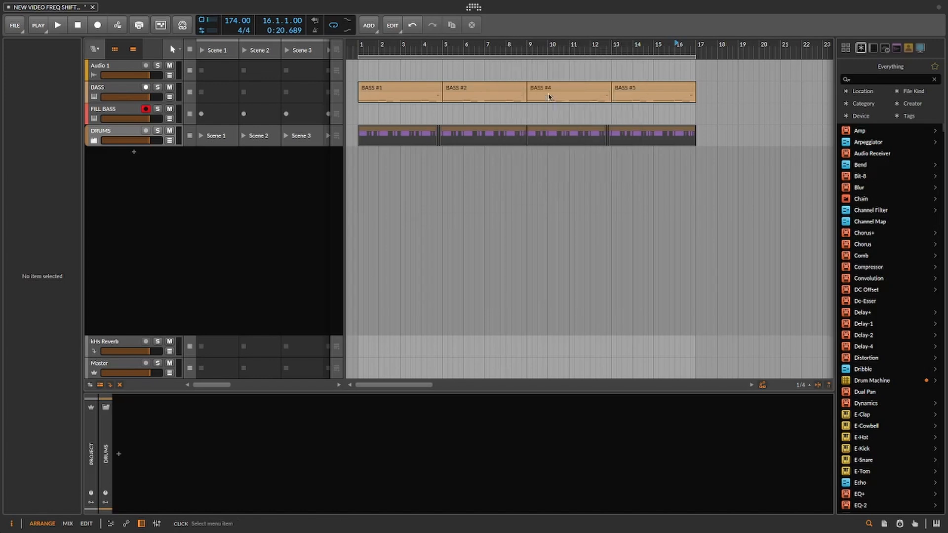
left_click(499, 48)
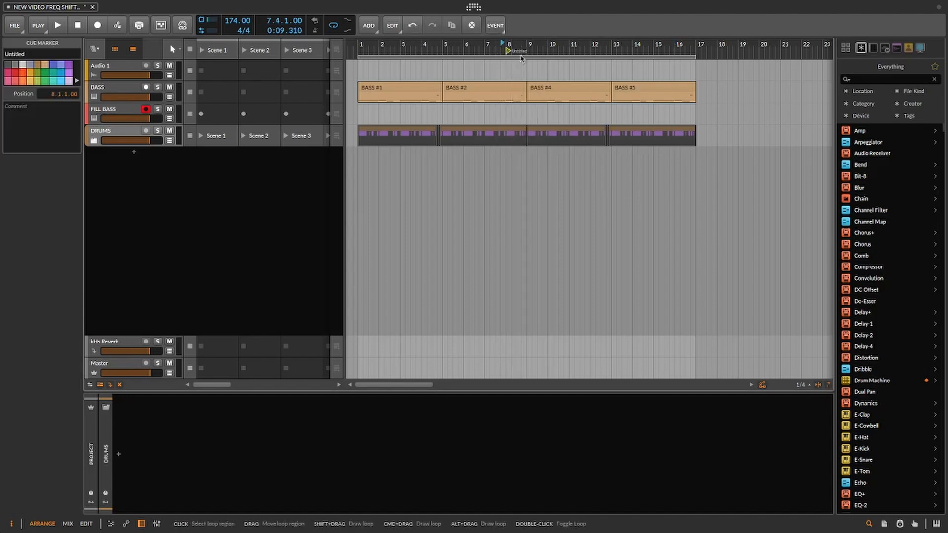
double_click(521, 51)
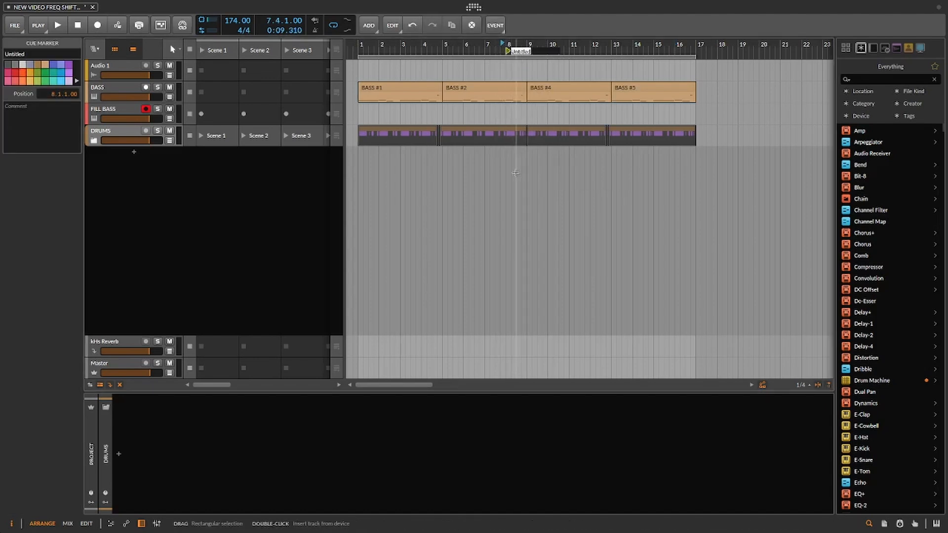
type("CHANGE 1")
key("Return")
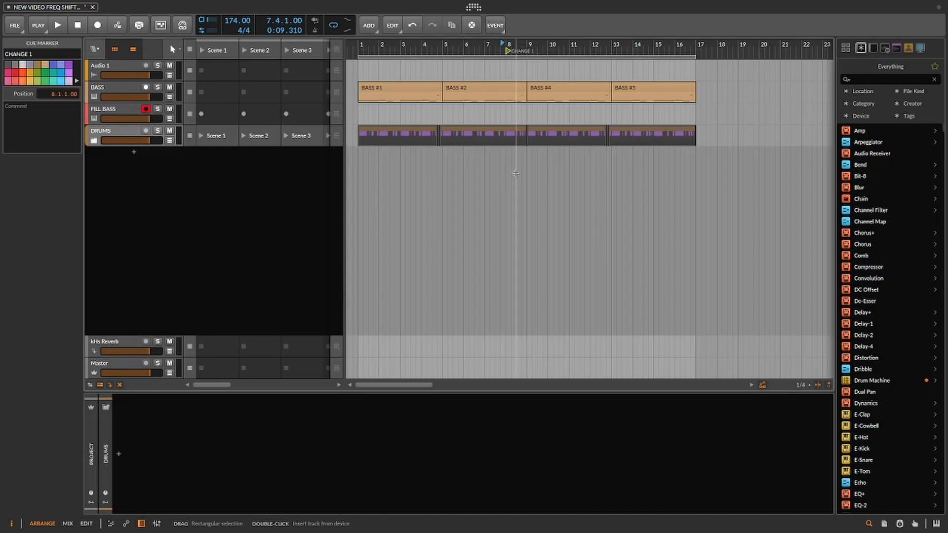
Insert a cue marker at bar 16 of the timeline and name it CHANGE 2
right_click(678, 51)
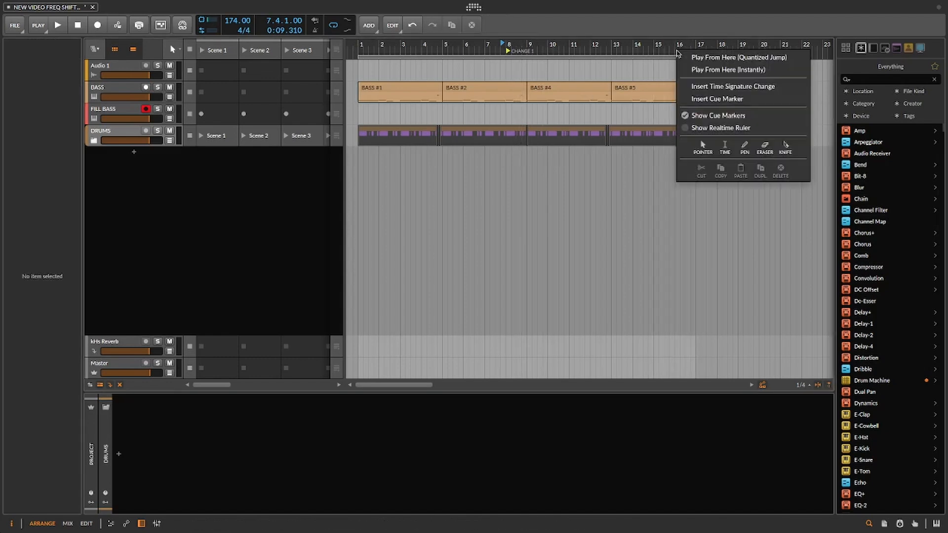
left_click(717, 99)
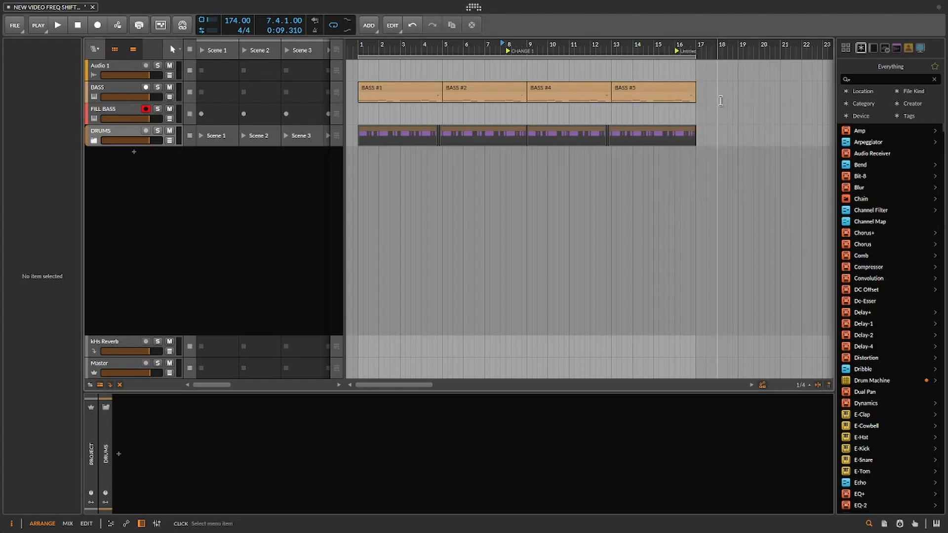
left_click(685, 51)
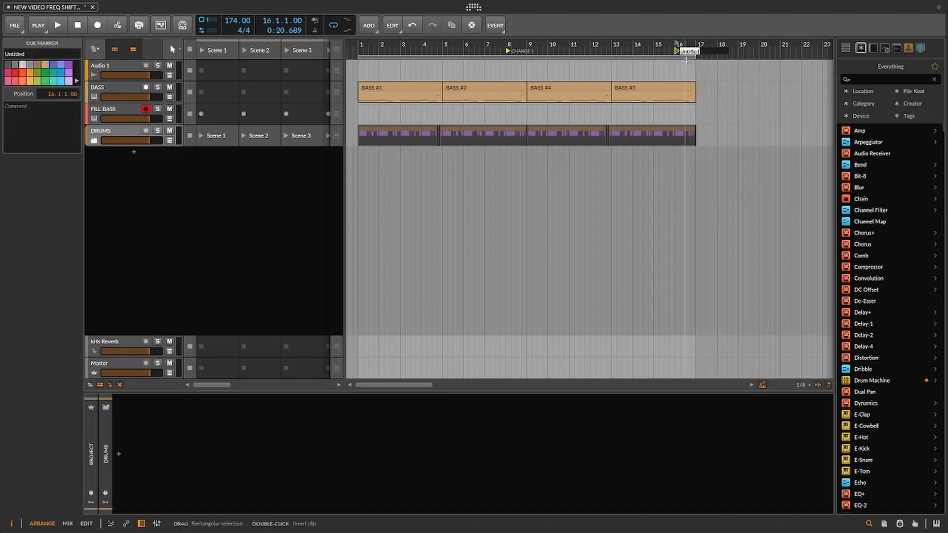
type("CHANGE 2")
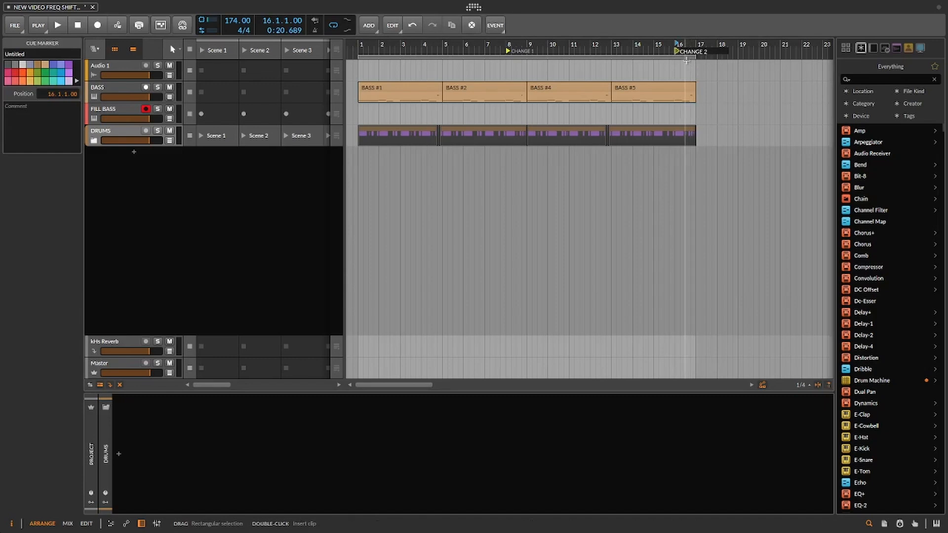
key("Return")
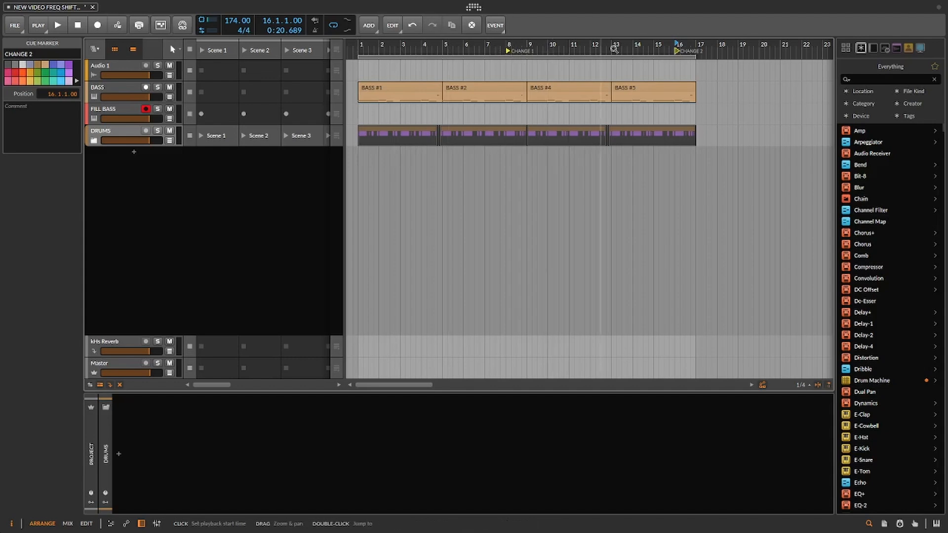
Split the BASS and DRUMS clips at bar 8 and colour the resulting one-bar segments before bar 9 green
left_click(526, 68)
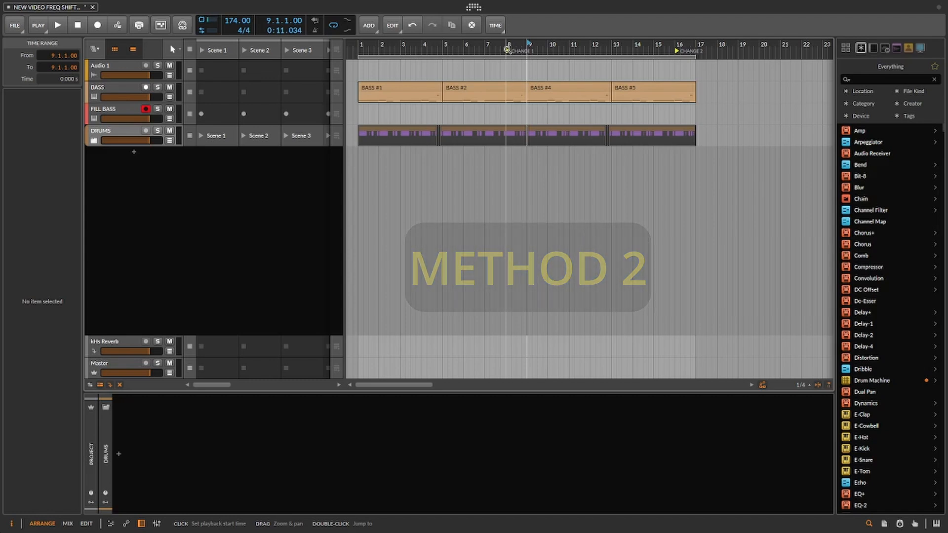
left_click(506, 100)
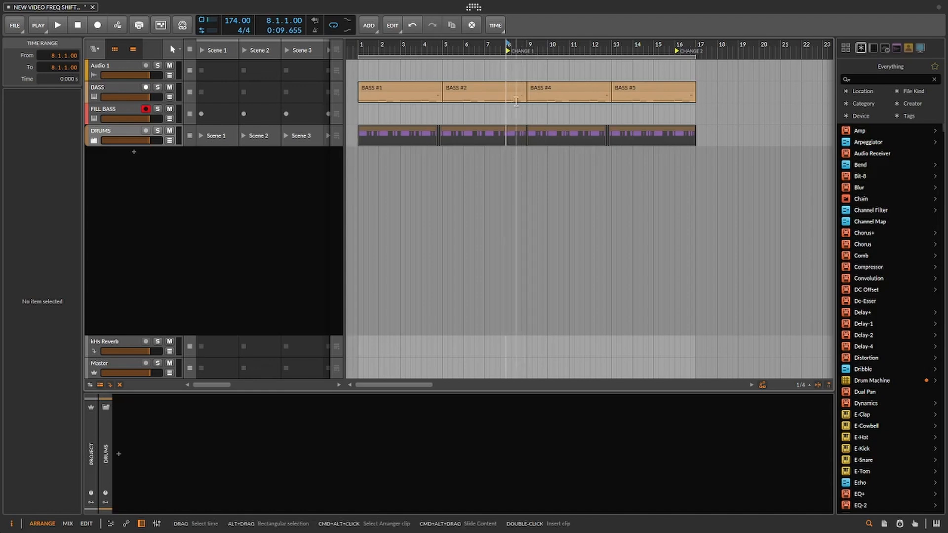
left_click(521, 133)
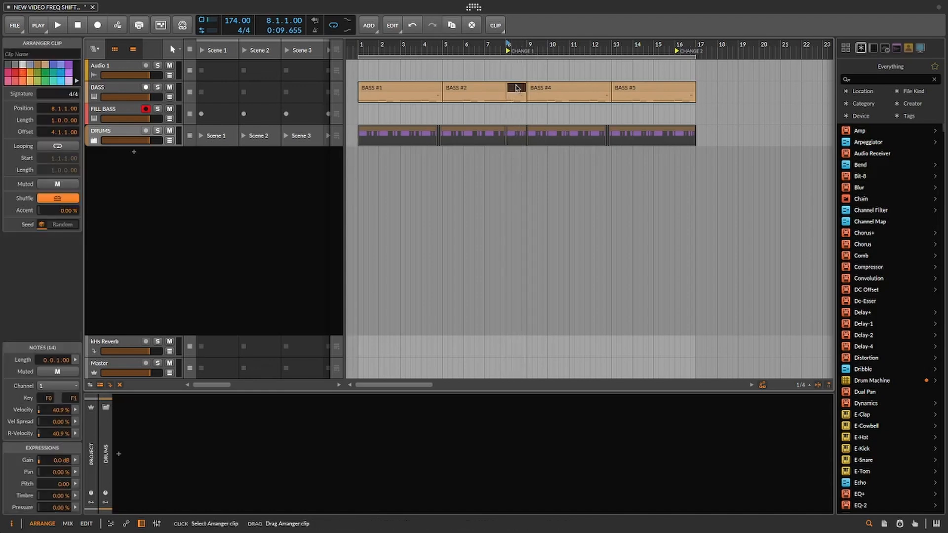
left_click(517, 132, "shift")
left_click(48, 68)
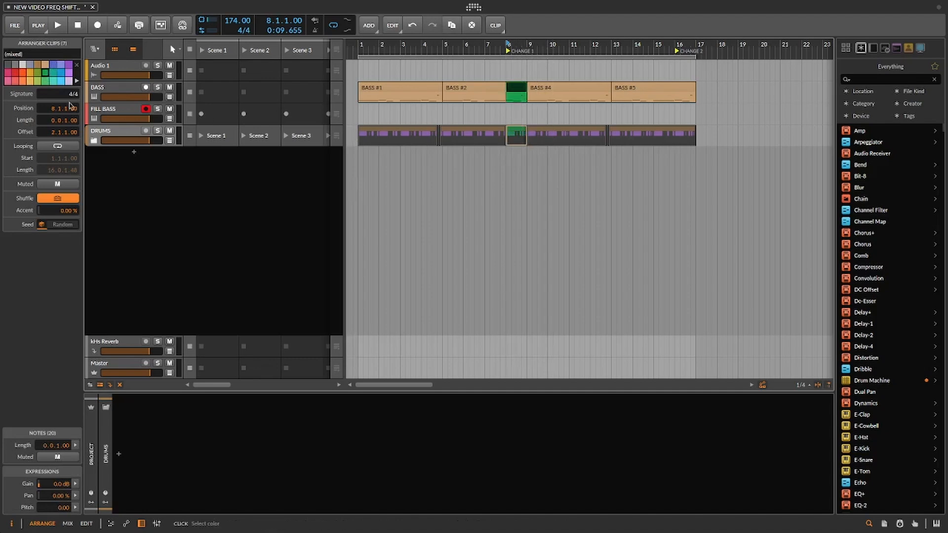
left_click(511, 65)
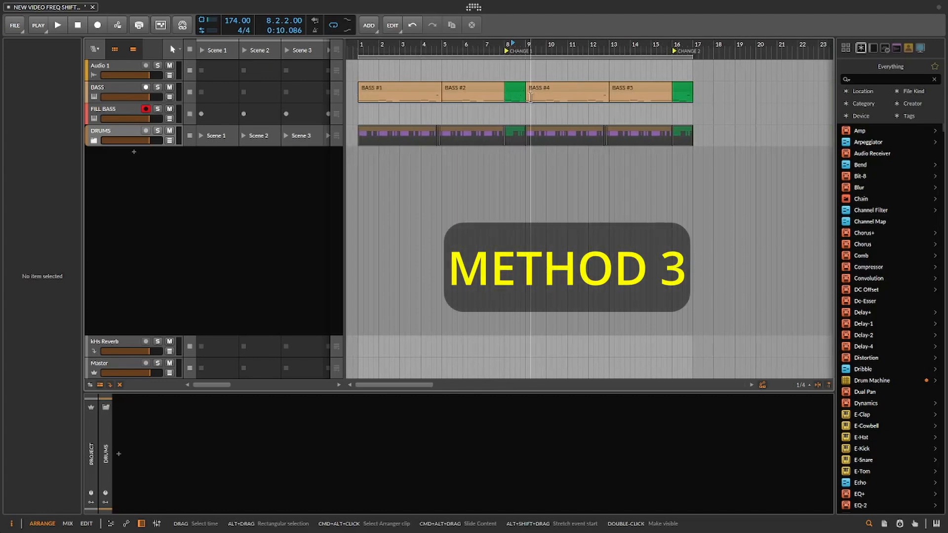
Move the FILL BASS track above all other tracks and rename it GUIDE
left_click(122, 112)
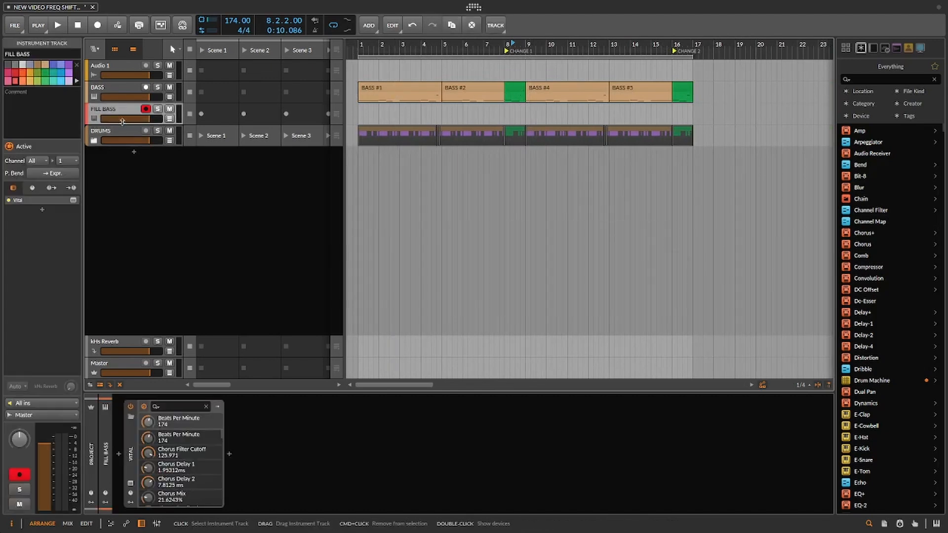
left_click_drag(122, 113, 131, 65)
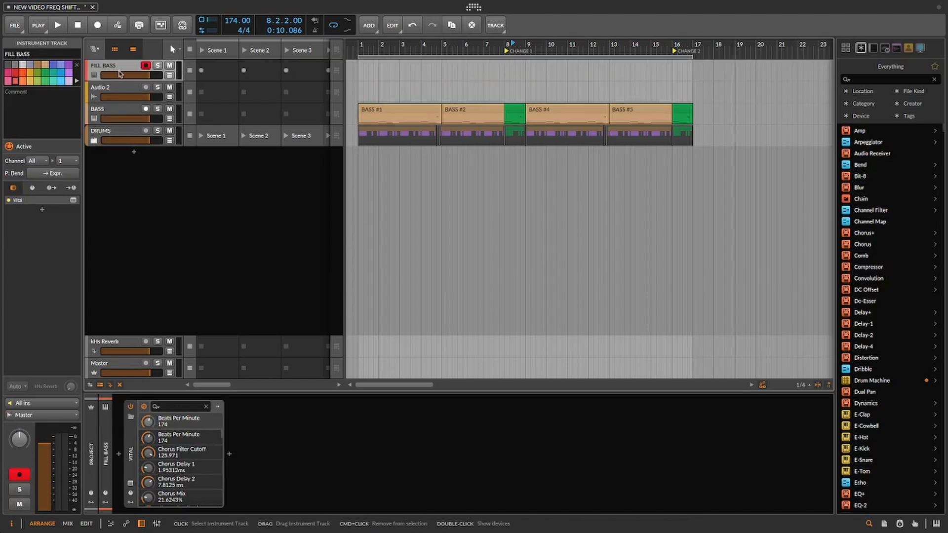
left_click_drag(28, 53, 2, 54)
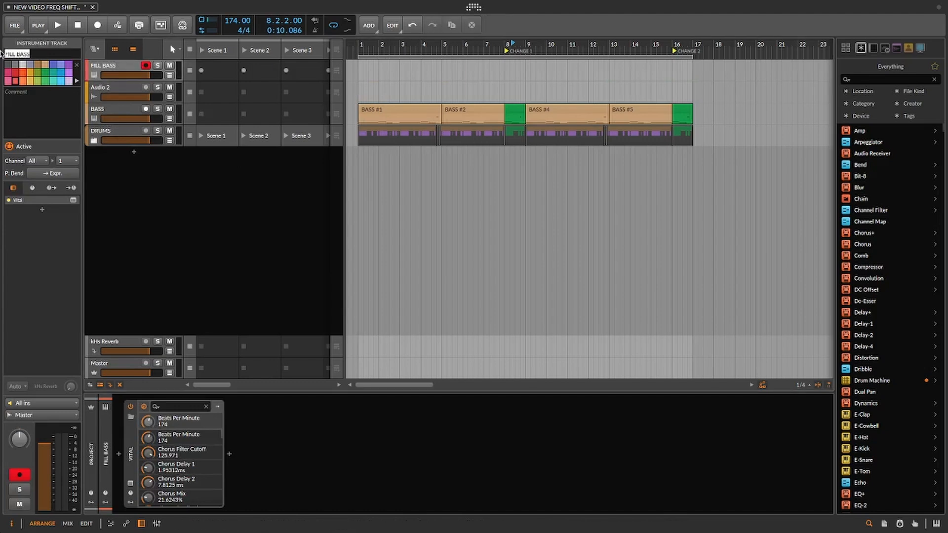
type("GUIDE")
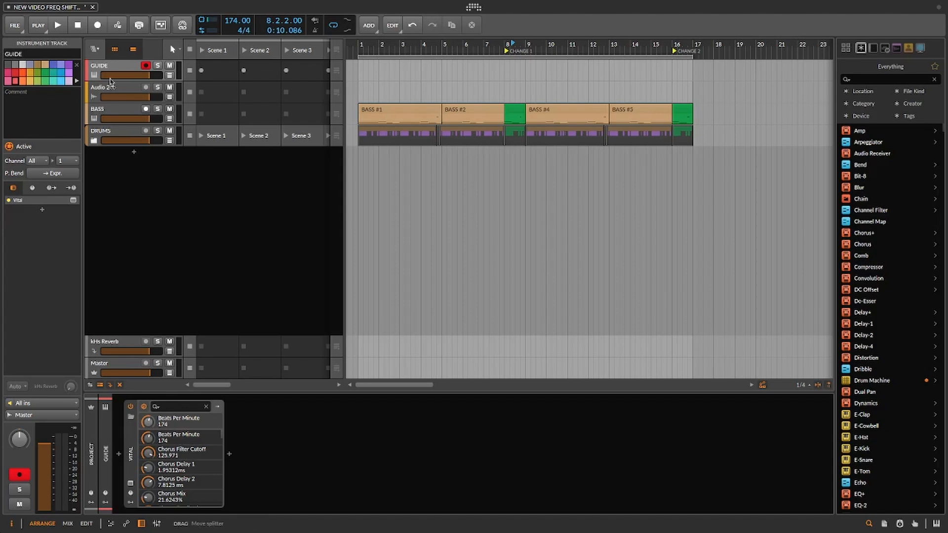
Create a clip at bar 1 on the GUIDE track and extend it to a length of 16 bars
left_click(127, 70)
double_click(371, 69)
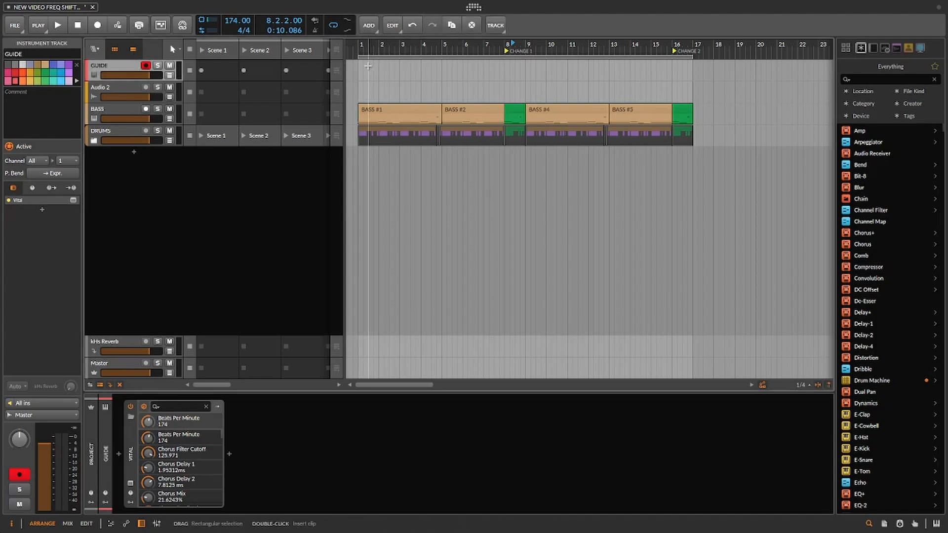
left_click_drag(380, 70, 697, 72)
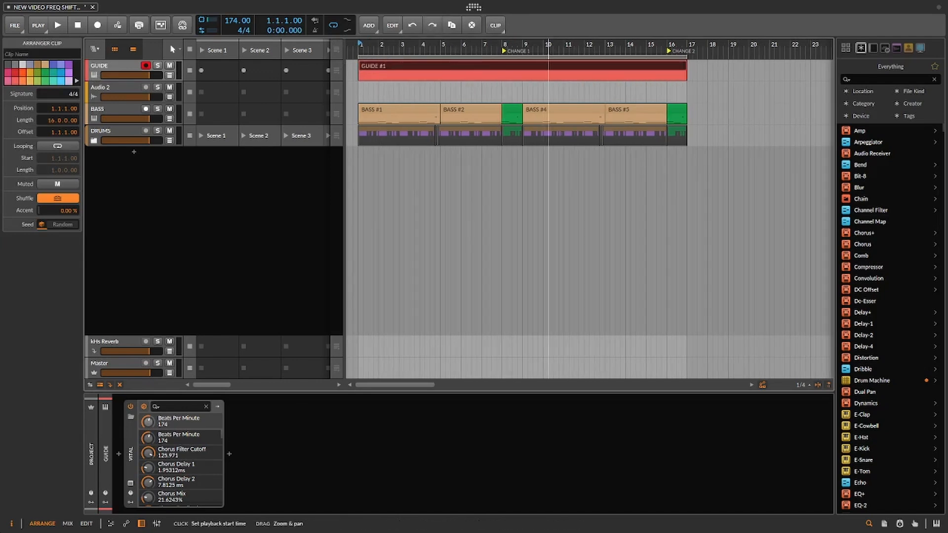
scroll(551, 49, "up", 1)
scroll(552, 49, "down", 1)
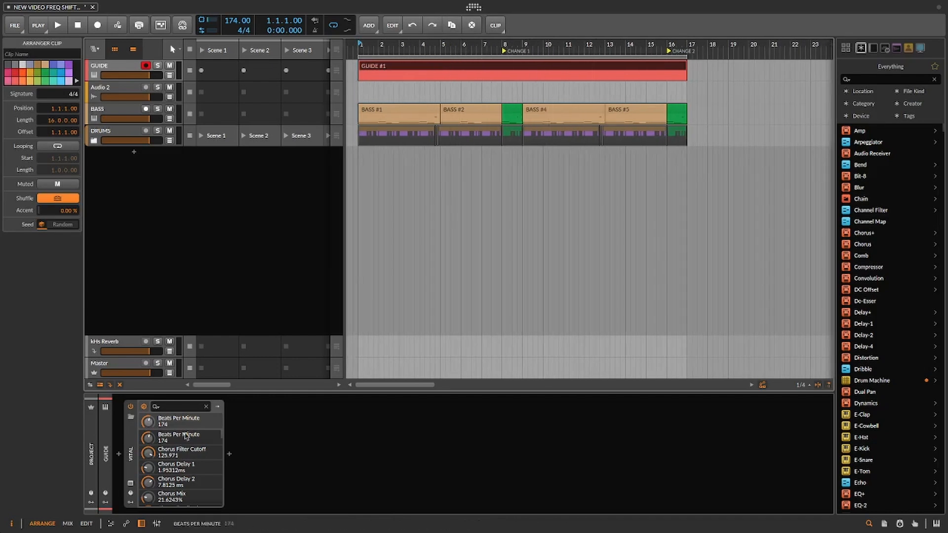
Open the GUIDE clip in the note editor and look through its empty note range
left_click(132, 436)
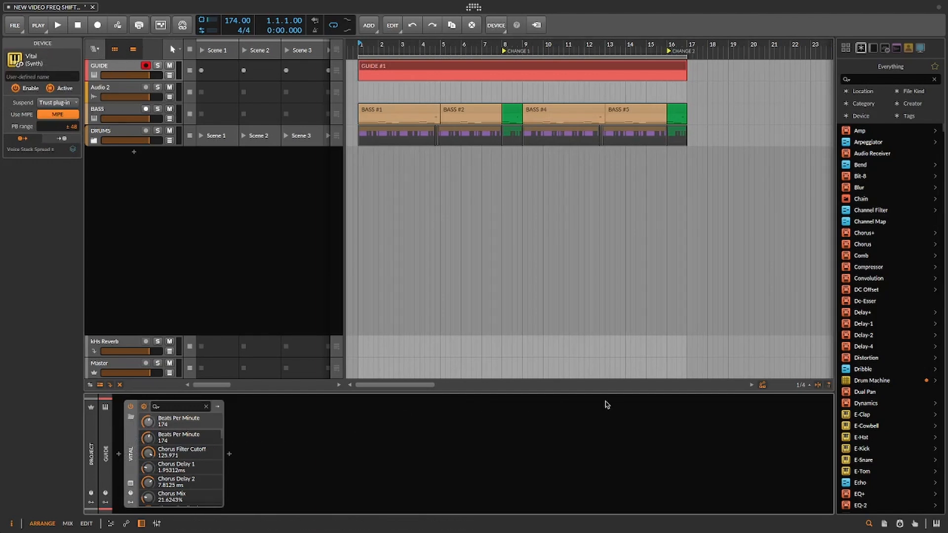
left_click(108, 70)
left_click(469, 66)
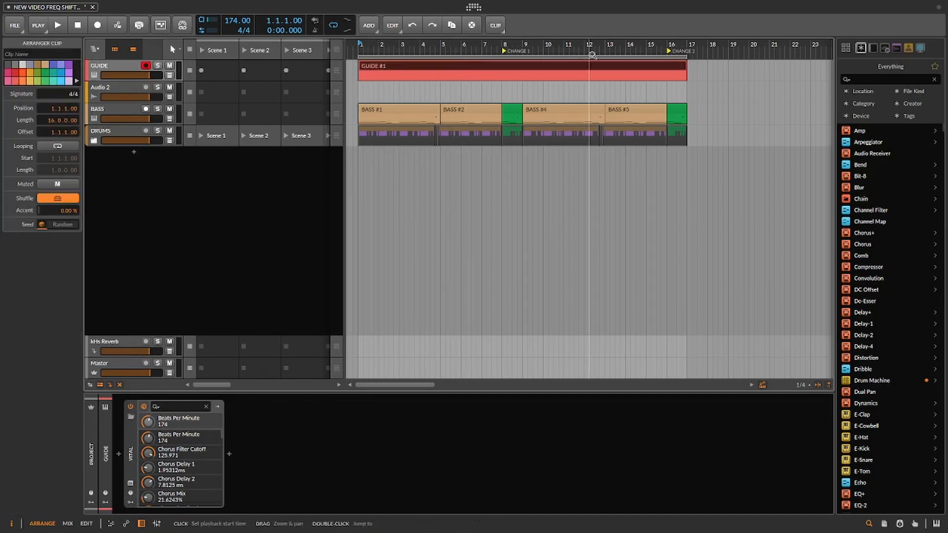
double_click(526, 65)
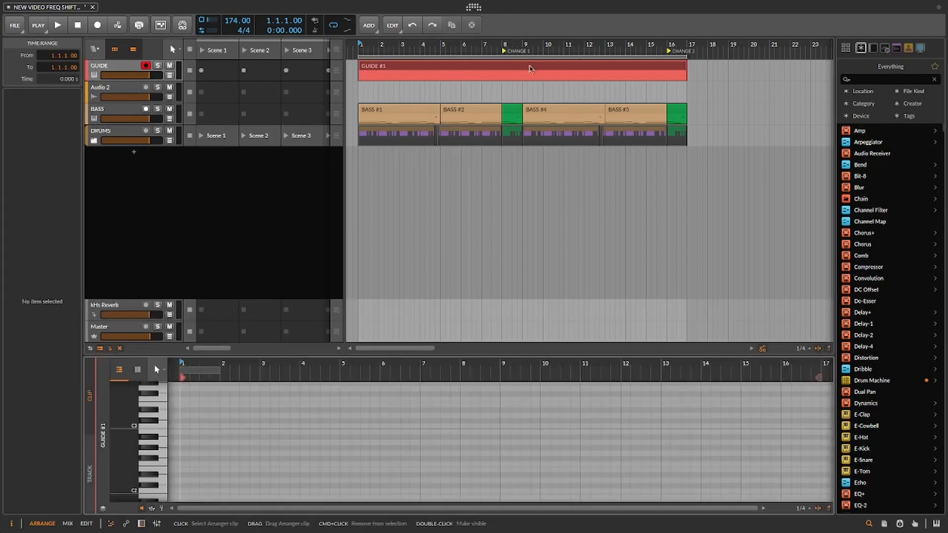
scroll(420, 445, "down", 5)
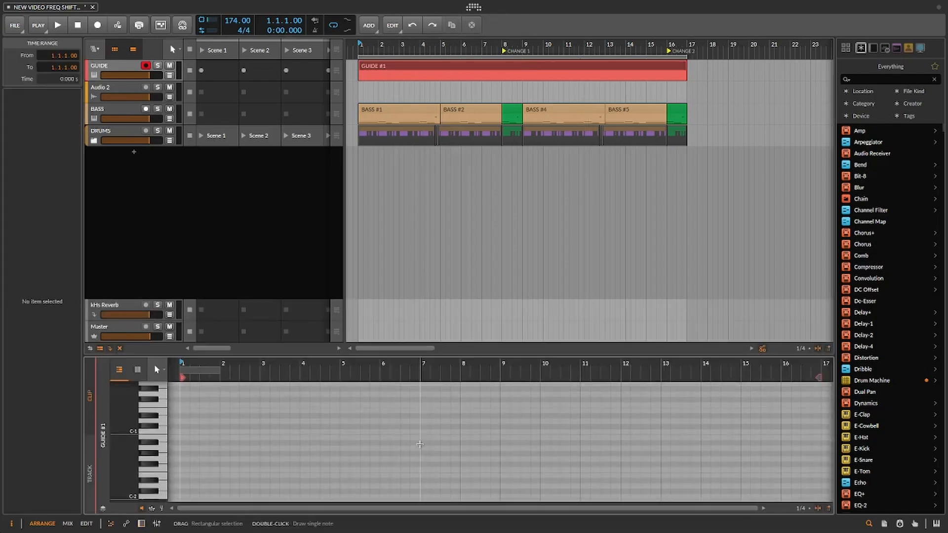
scroll(420, 444, "up", 10)
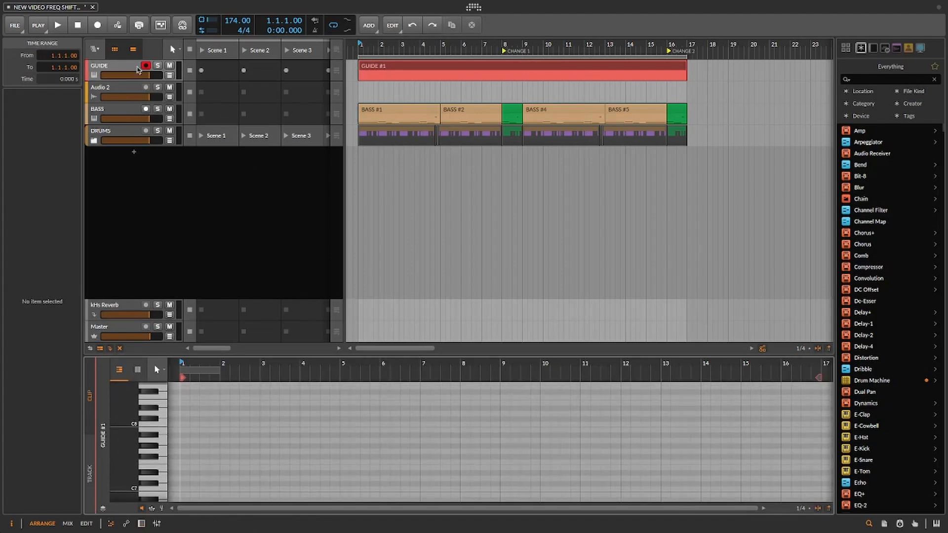
left_click(138, 70)
left_click(494, 67)
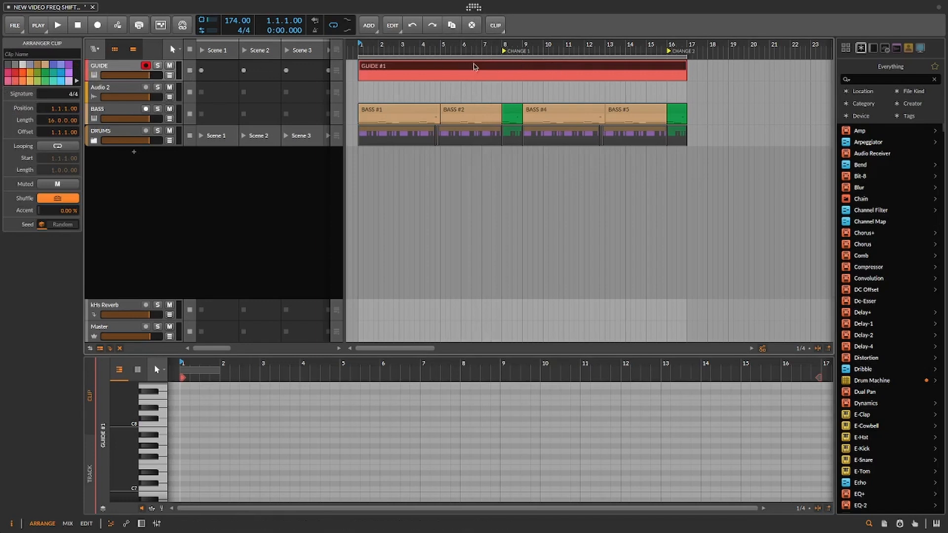
Split the GUIDE clip at bars 5 and 9, and select the segment between them
left_click(444, 76)
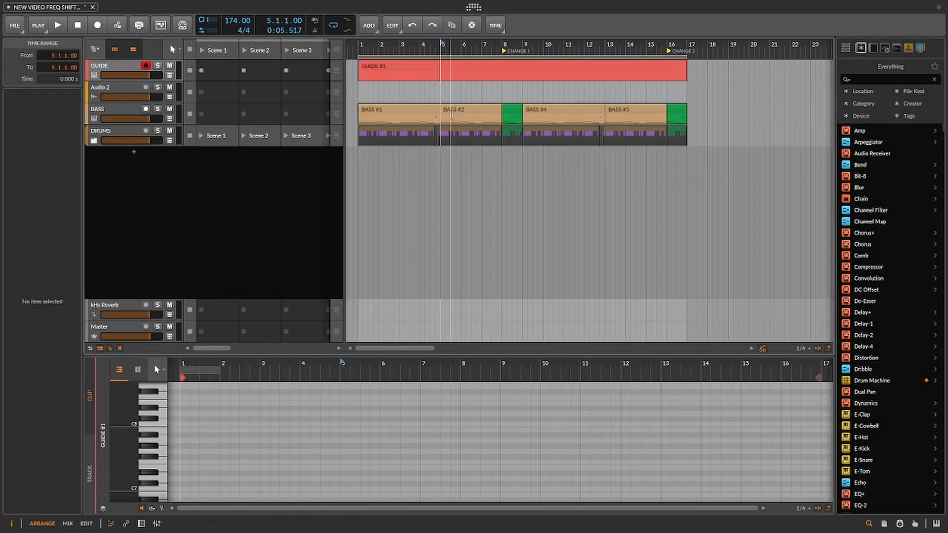
key("ctrl+e")
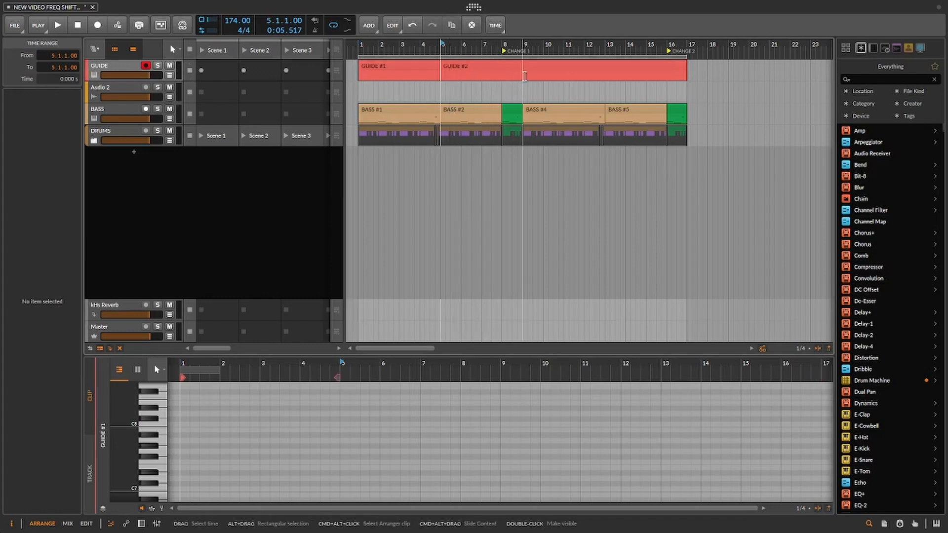
left_click(524, 74)
key("ctrl+e")
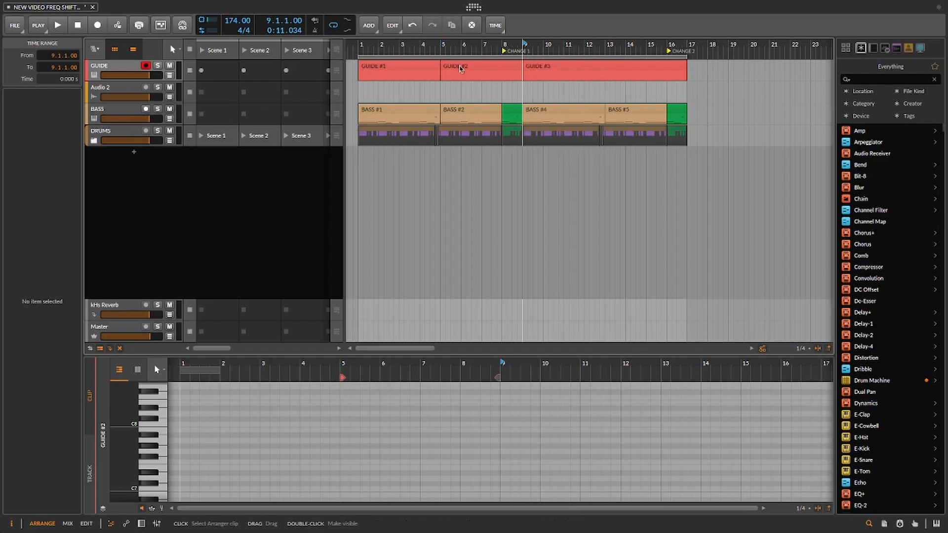
left_click(460, 68)
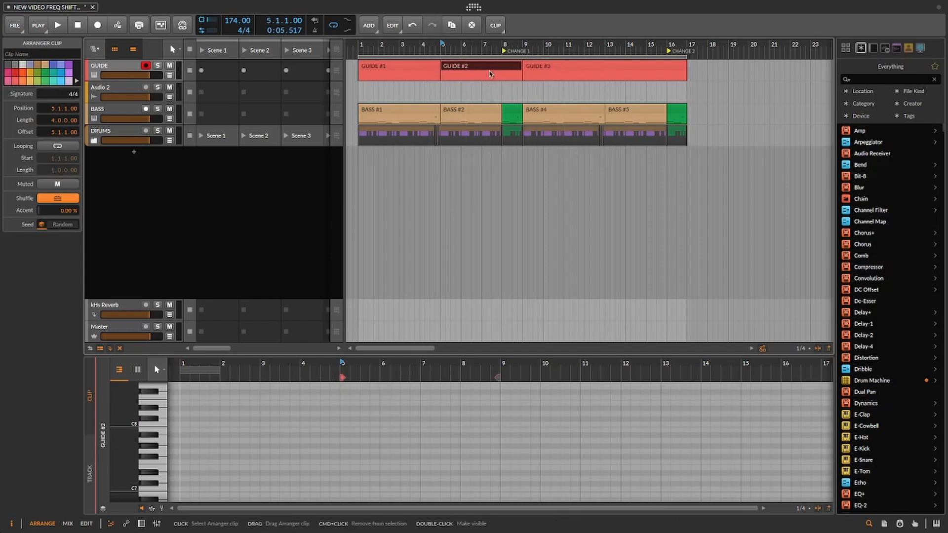
Name the GUIDE segment at bar 1 INTRO and the segment at bar 5 BREAKDOWN
left_click(379, 68)
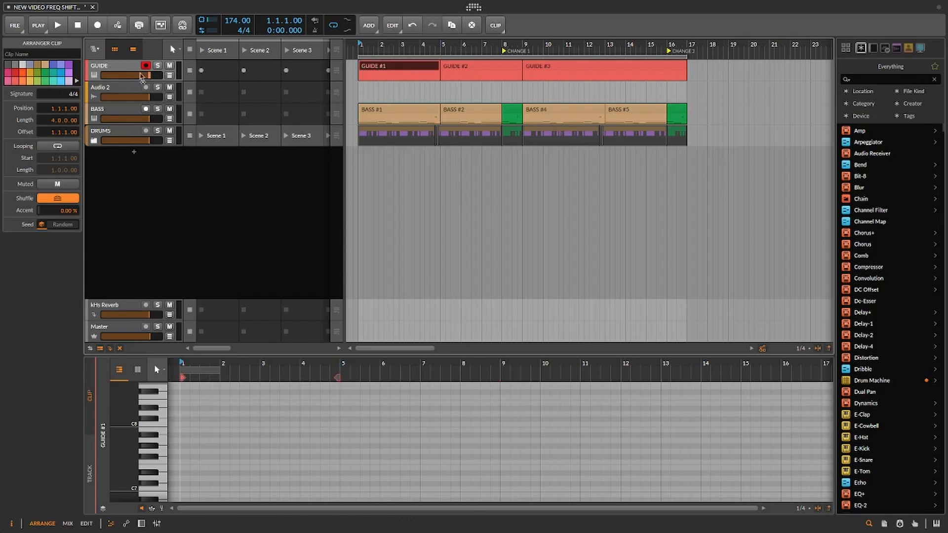
left_click(54, 54)
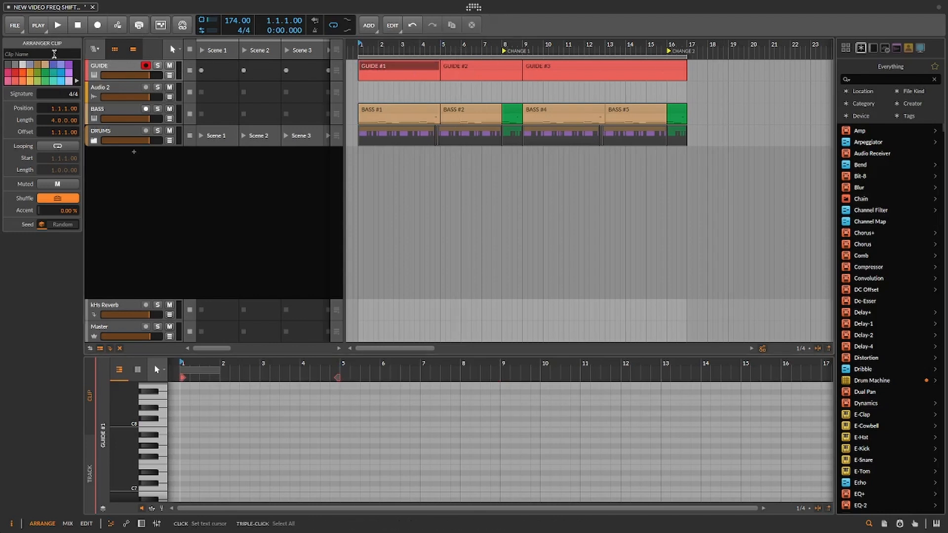
type("INTRO")
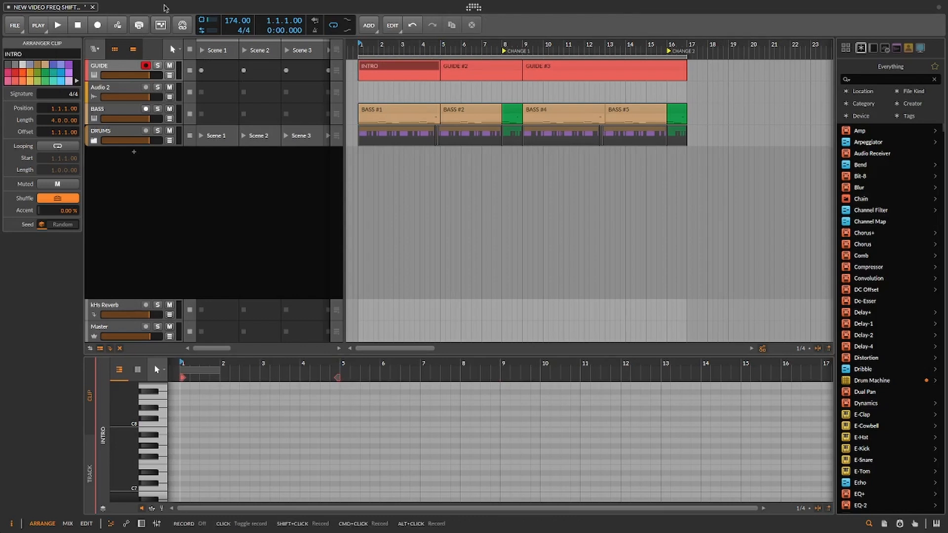
left_click(474, 68)
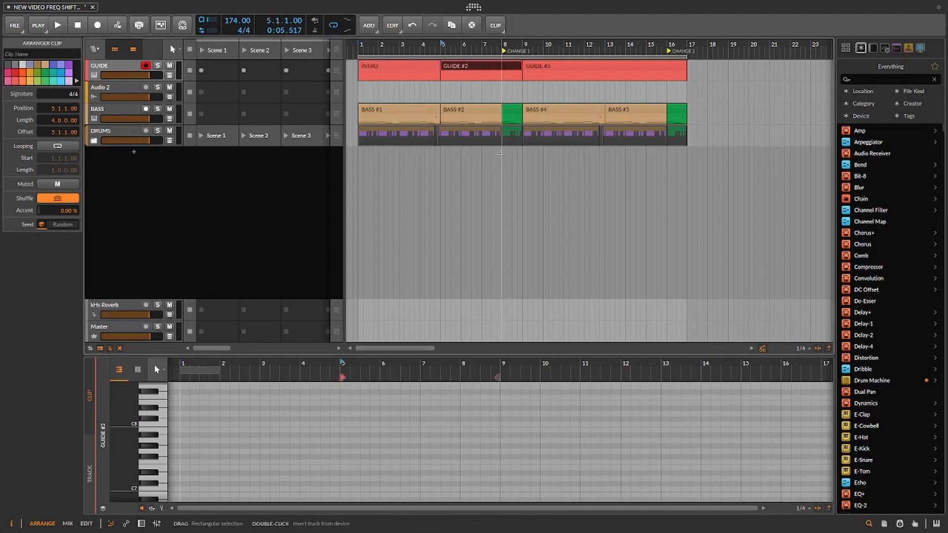
left_click(48, 54)
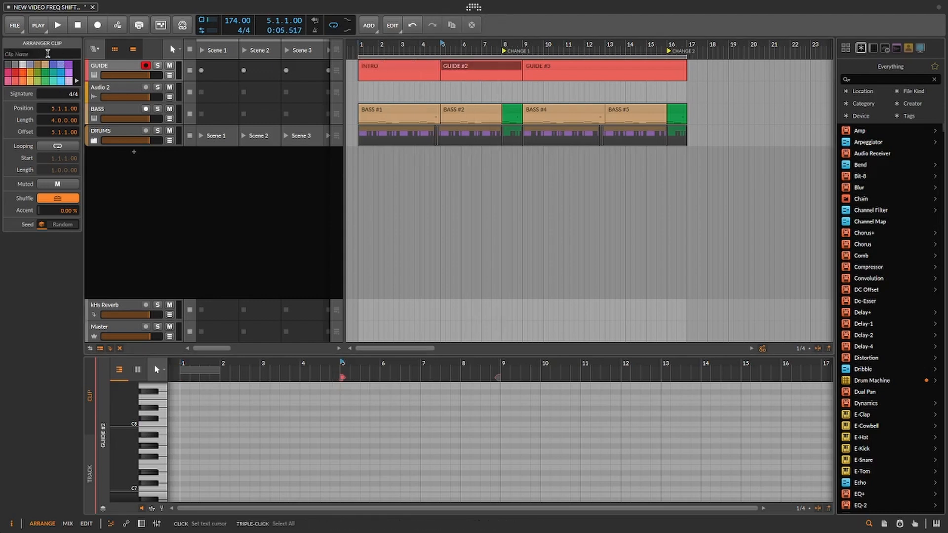
type("BREAKDOWN")
Colour the INTRO segment pink and the BREAKDOWN segment purple on the GUIDE track
left_click(391, 72)
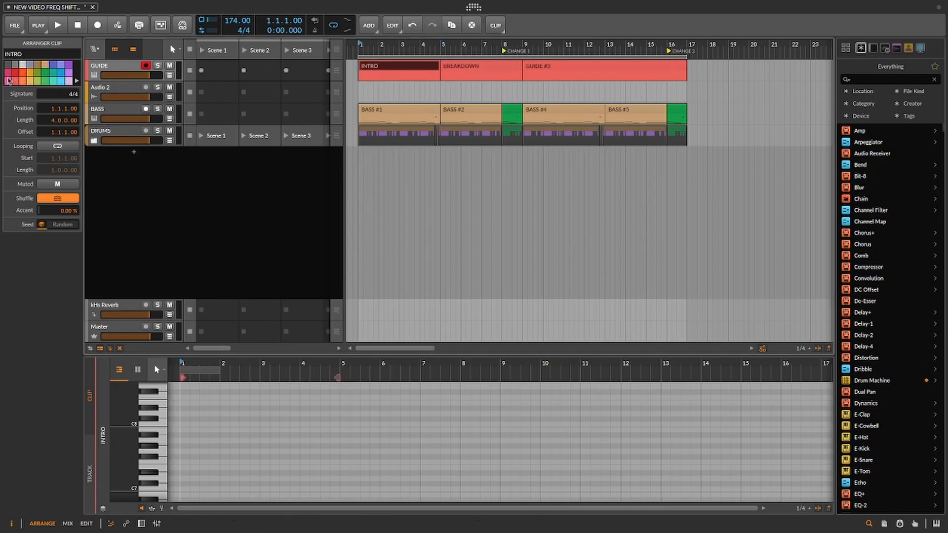
left_click(8, 81)
left_click(475, 69)
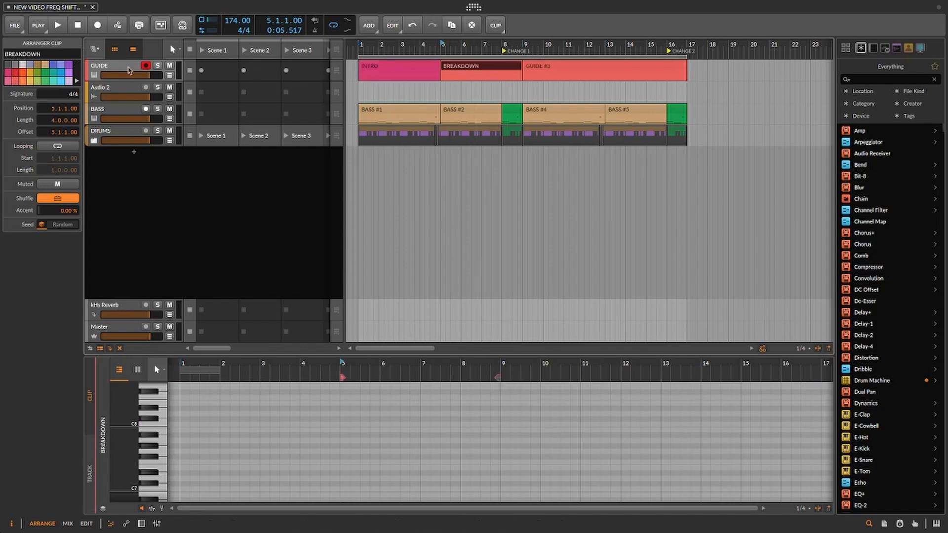
left_click(69, 65)
left_click(384, 67)
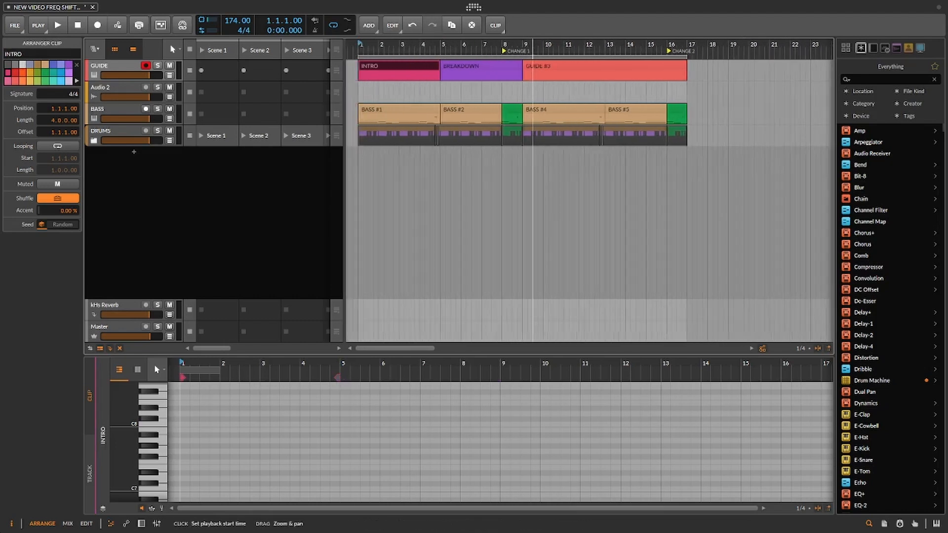
Expand the DRUMS group so its individual drum tracks are shown in the arrangement
left_click_drag(533, 45, 533, 31)
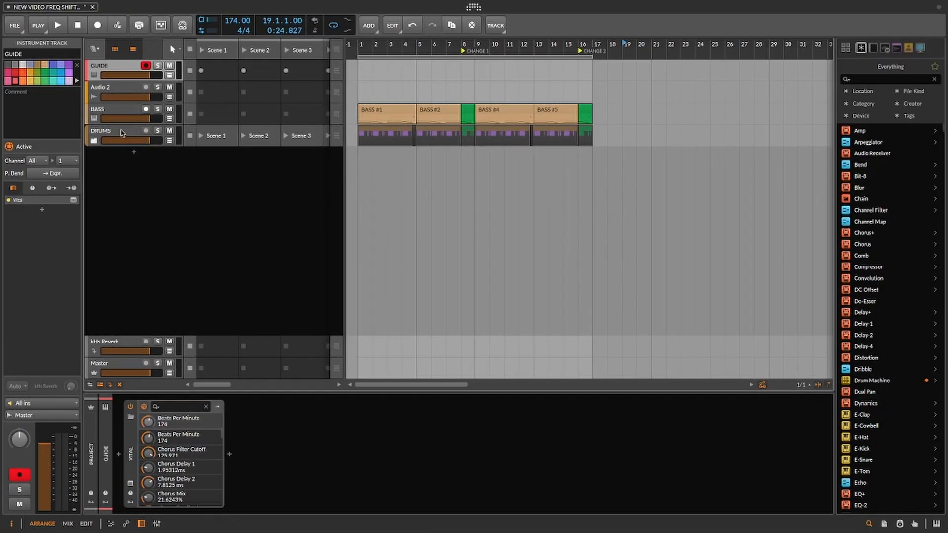
left_click(122, 132)
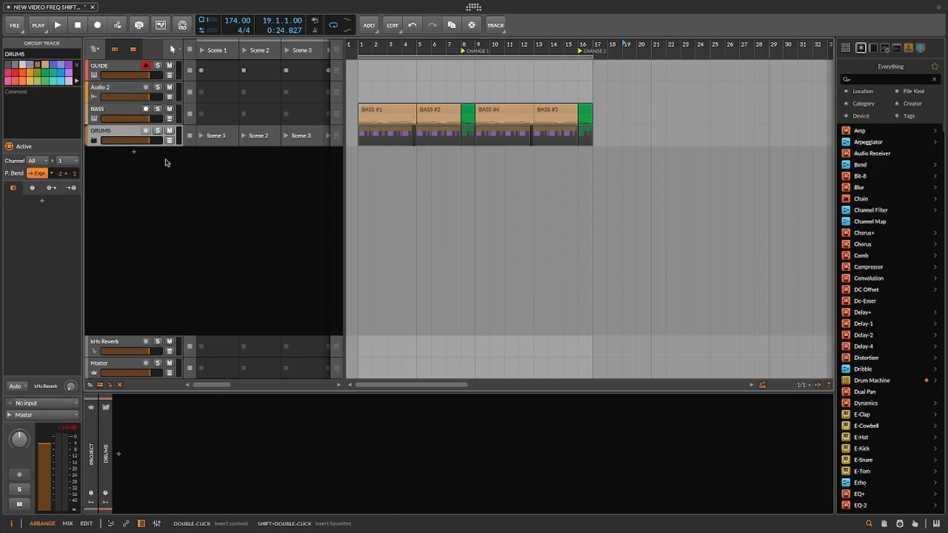
left_click(93, 141)
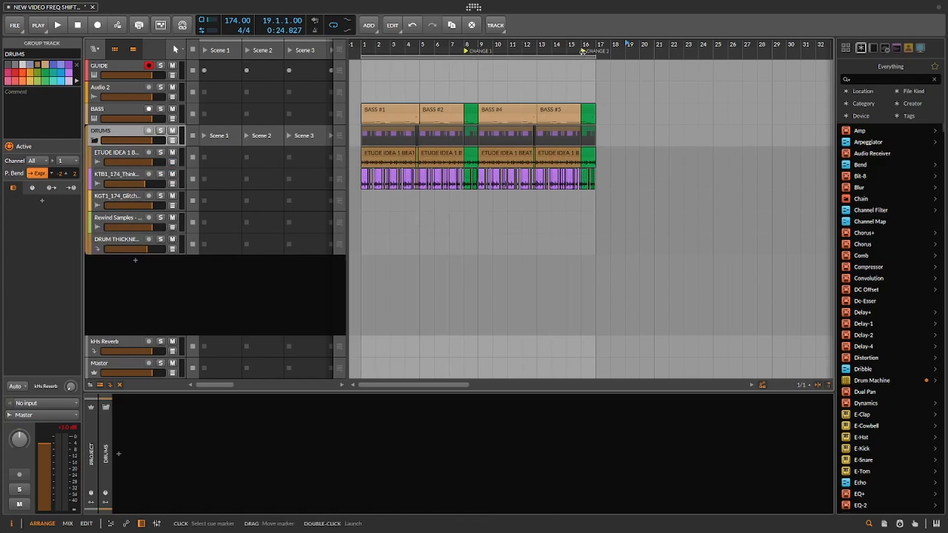
Examine the green bass clips at bars 8 and 16 and the green drum slices in bar 8
left_click(473, 111)
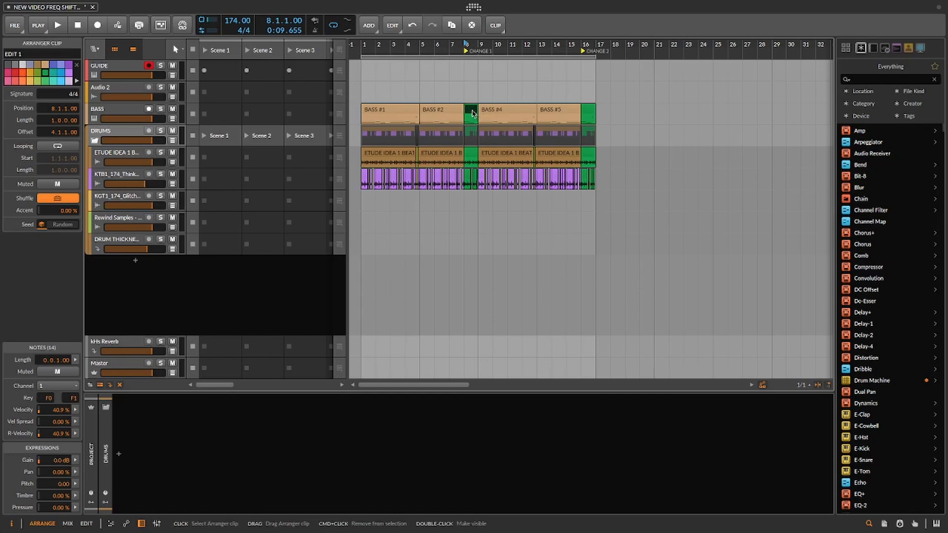
left_click(587, 109)
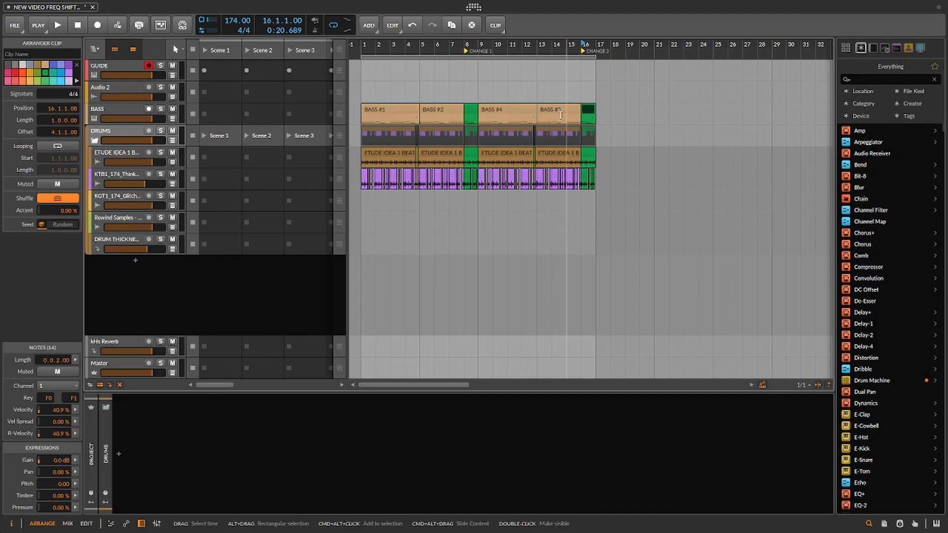
left_click(123, 133)
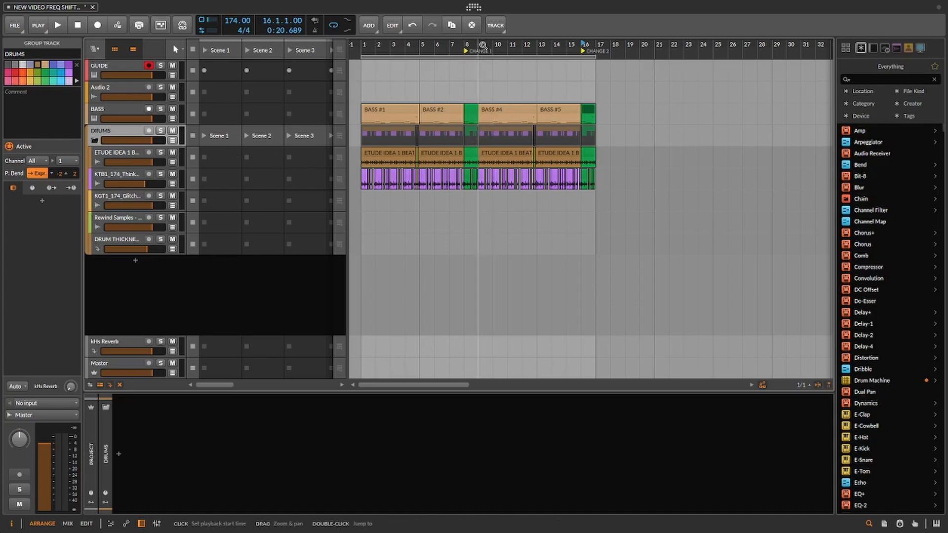
left_click_drag(482, 47, 482, 69)
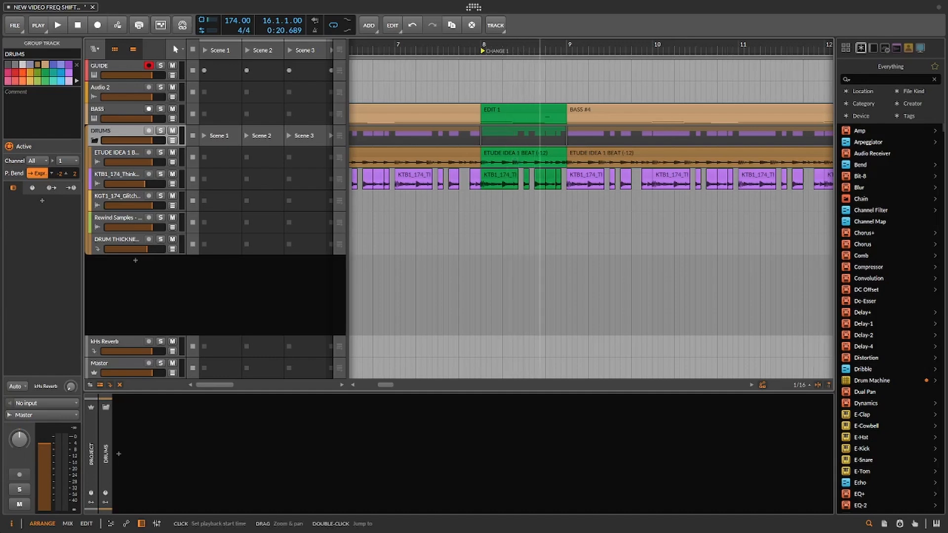
left_click_drag(539, 46, 445, 45)
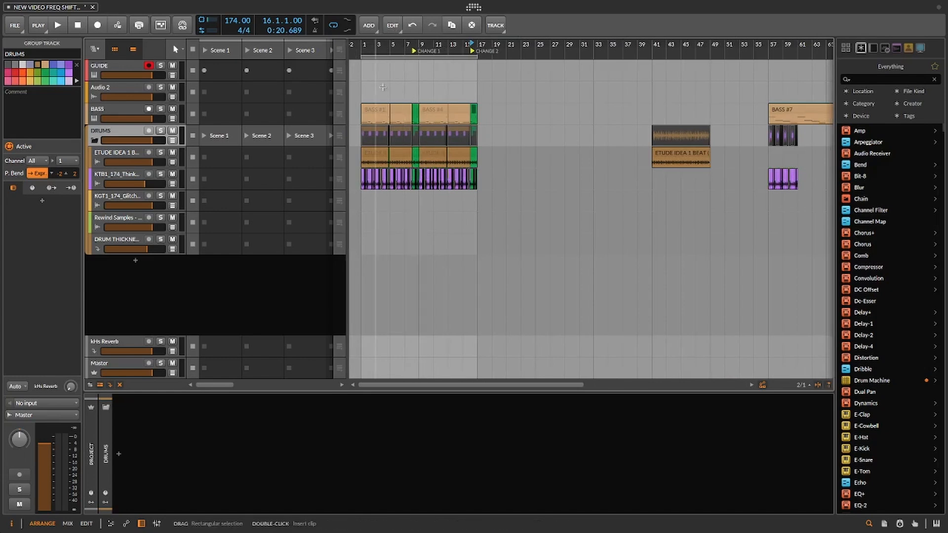
Solo the ETUDE IDEA 1 BEAT track and play its spare clip from bar 45
left_click_drag(702, 47, 640, 97)
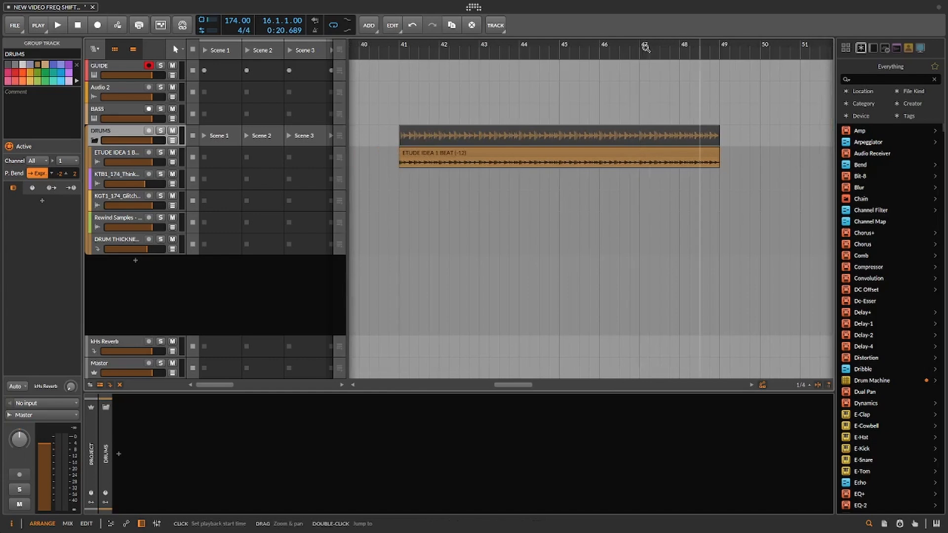
left_click(609, 153)
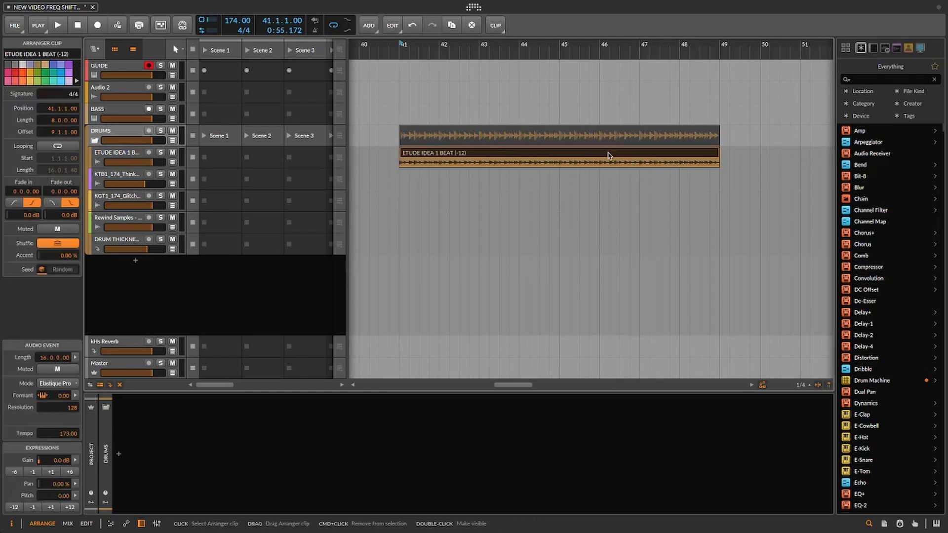
left_click(562, 44)
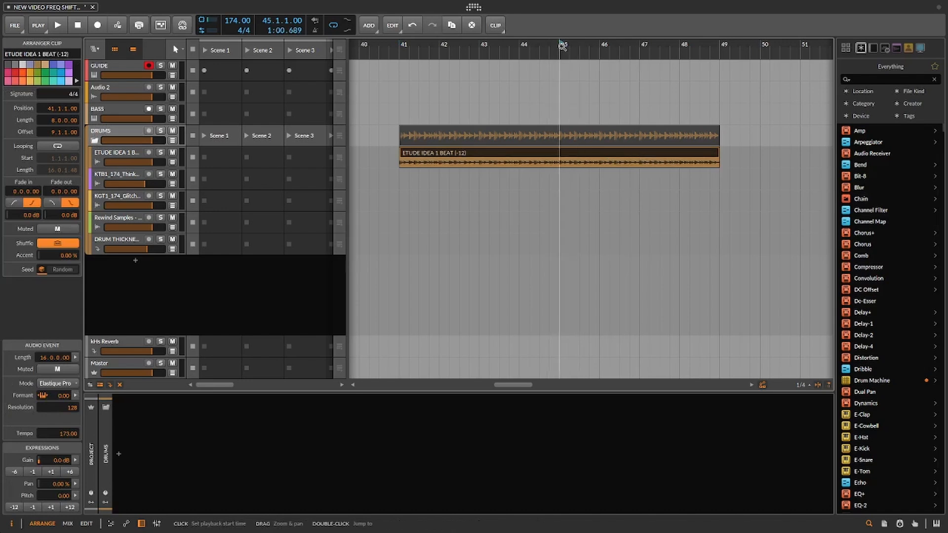
left_click(161, 153)
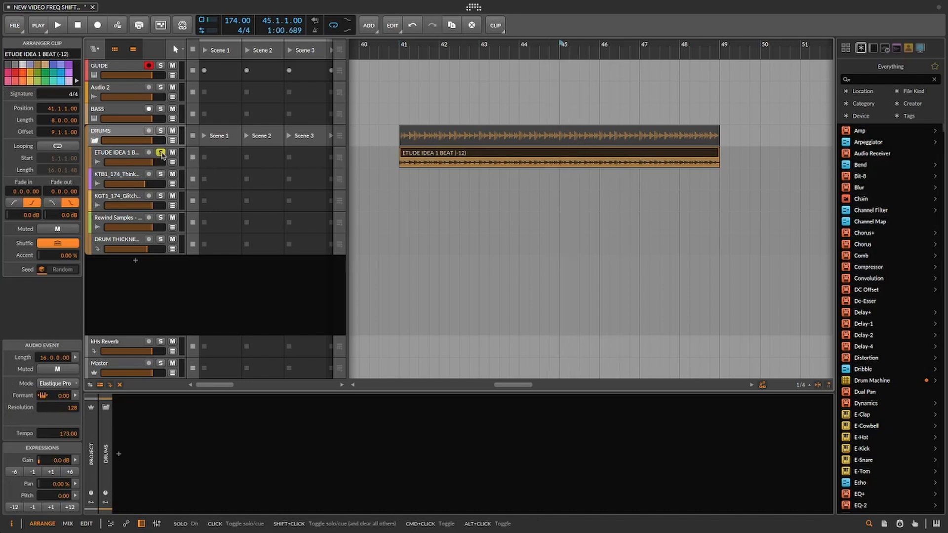
key("space")
Split the spare ETUDE IDEA 1 BEAT clip at bar 47 and copy its last two bars to bar 7
left_click(641, 167)
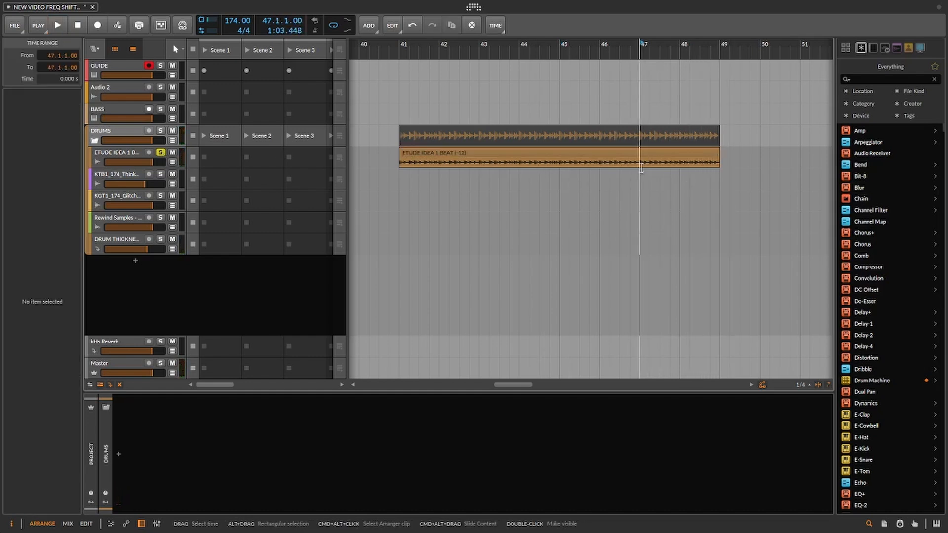
key("ctrl+e")
left_click(668, 155)
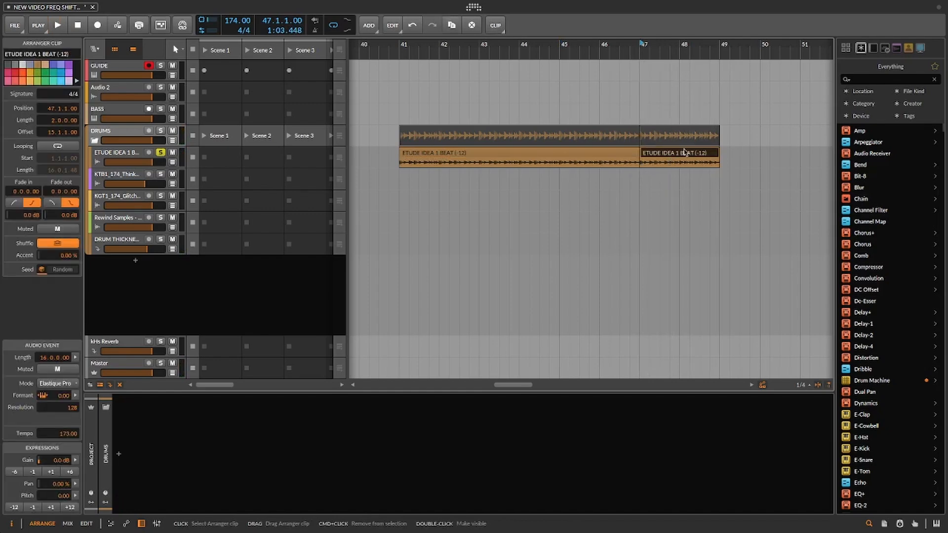
left_click_drag(649, 44, 792, 45)
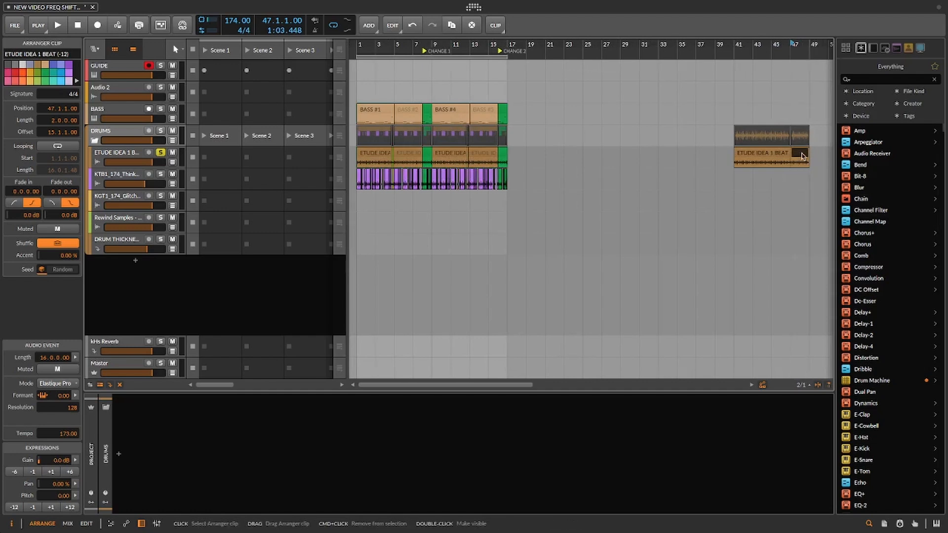
left_click_drag(801, 156, 424, 163)
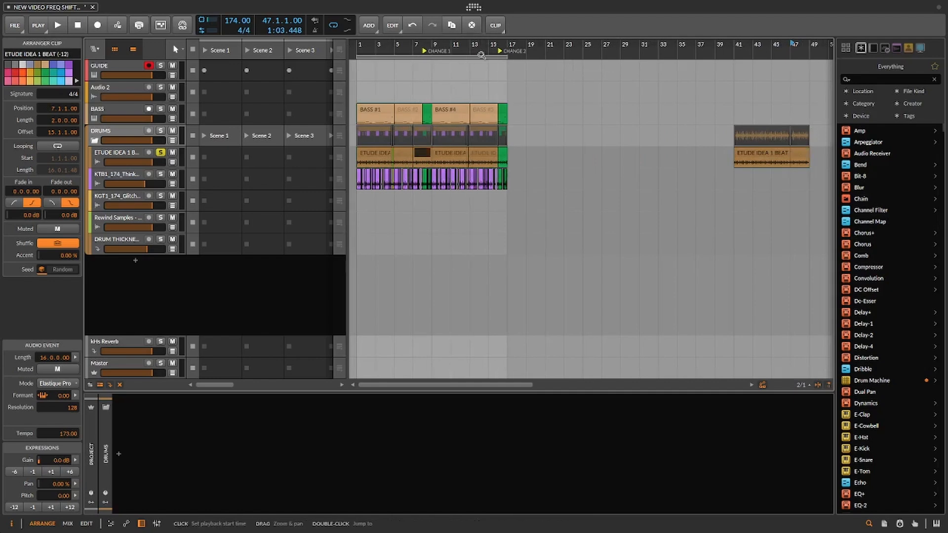
Split the two-bar ETUDE IDEA 1 BEAT copy at bar 8 and colour its second half green
left_click_drag(485, 50, 722, 108)
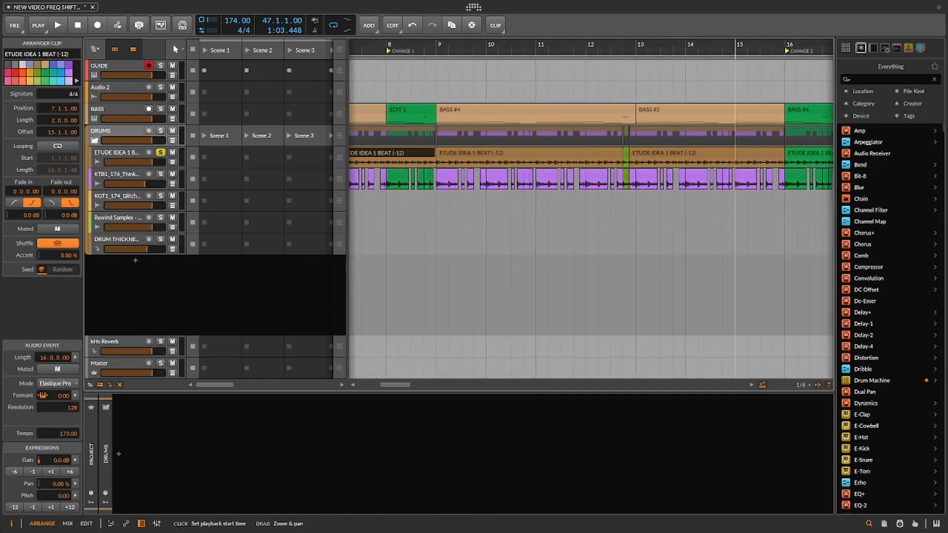
left_click(390, 163)
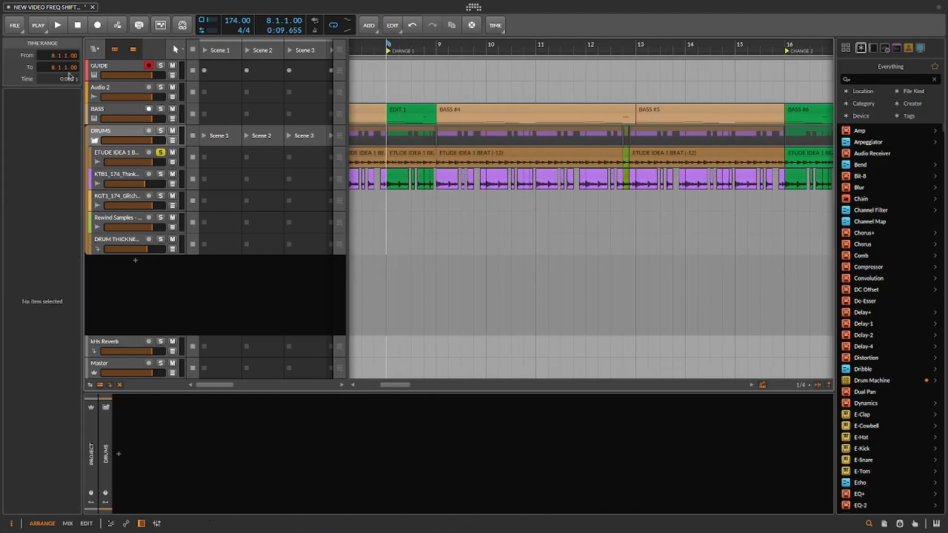
key("ctrl+e")
left_click(412, 157)
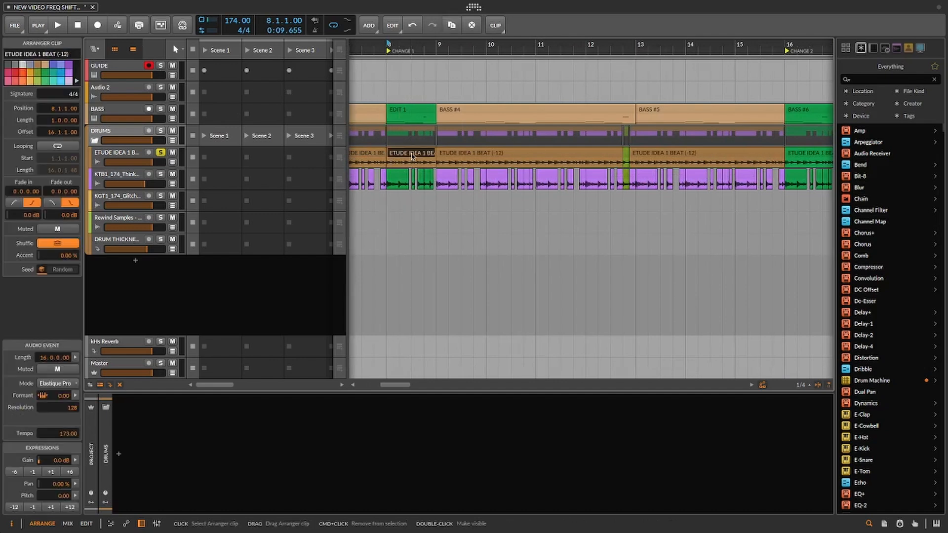
left_click(45, 74)
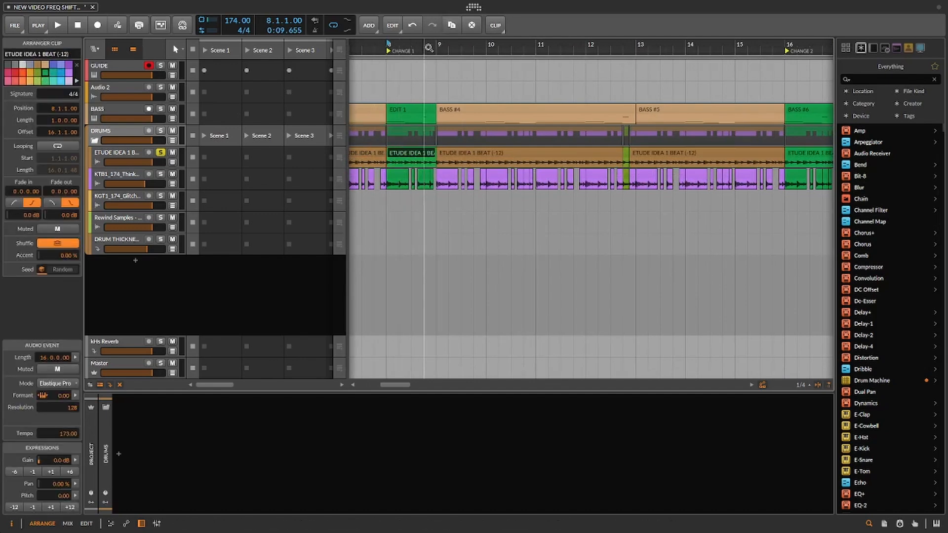
Play the soloed beat from bar 7 through the green section and stop just after bar 9
left_click_drag(436, 47, 582, 48)
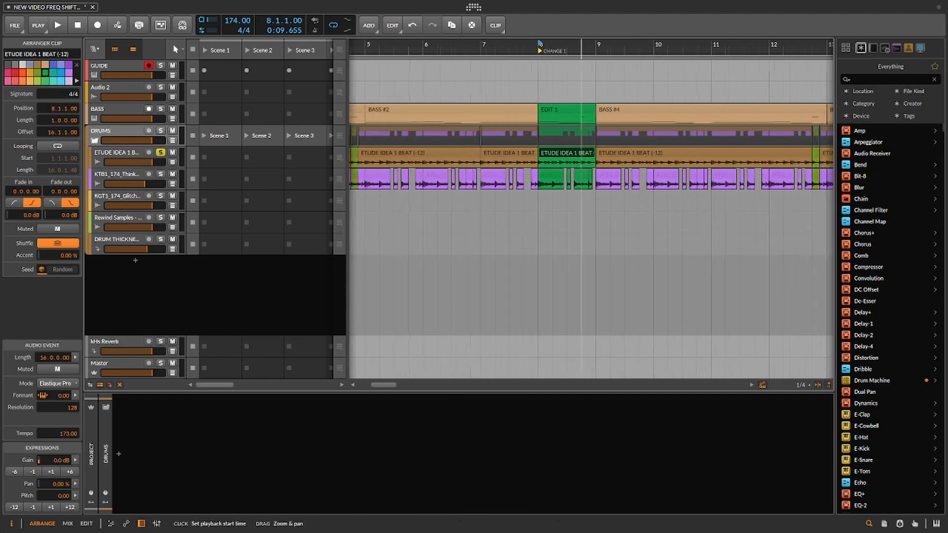
left_click(483, 46)
key("space")
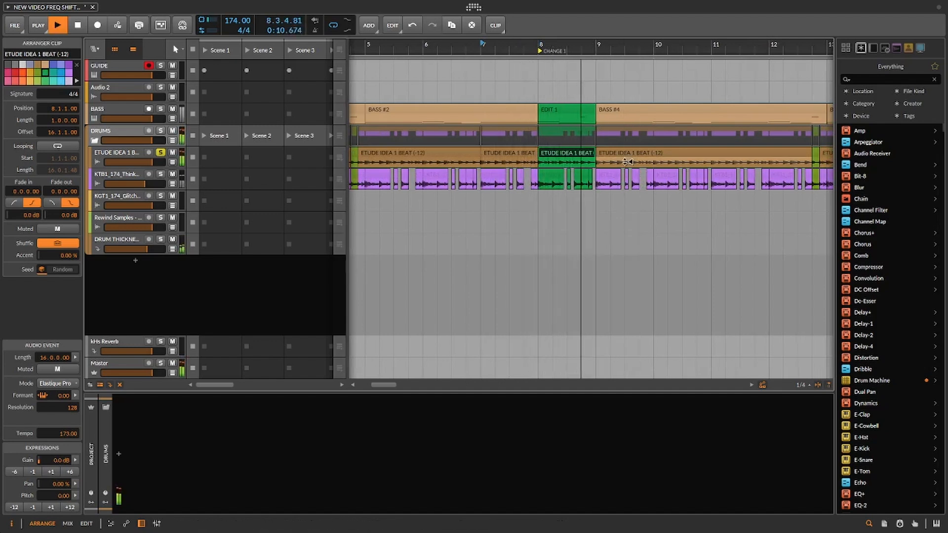
key("space")
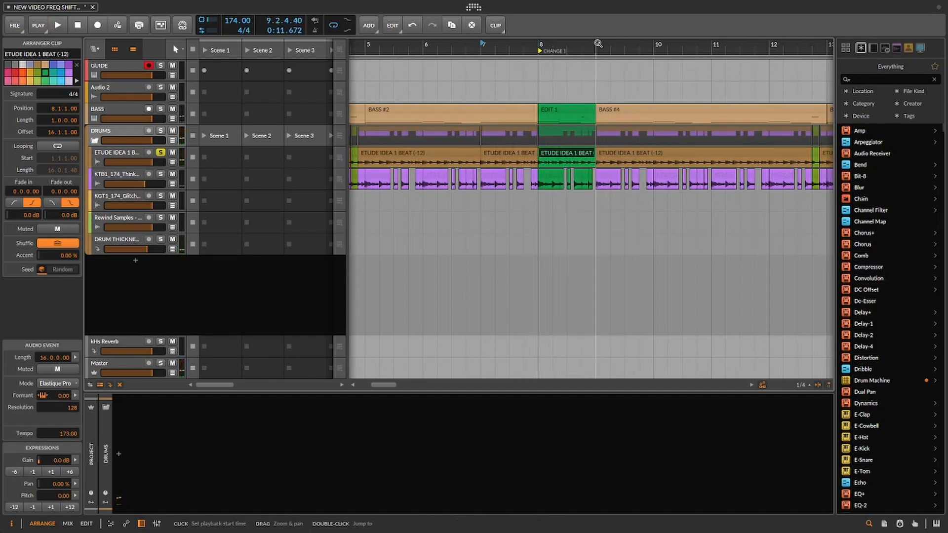
Shorten the green ETUDE IDEA 1 BEAT clip to a length of 0.3.2 and delete the last ThinkBreakTwo slice in bar 8
mouse_move(597, 50)
left_mouse_down()
mouse_move(700, 153)
mouse_move(696, 106)
left_mouse_up()
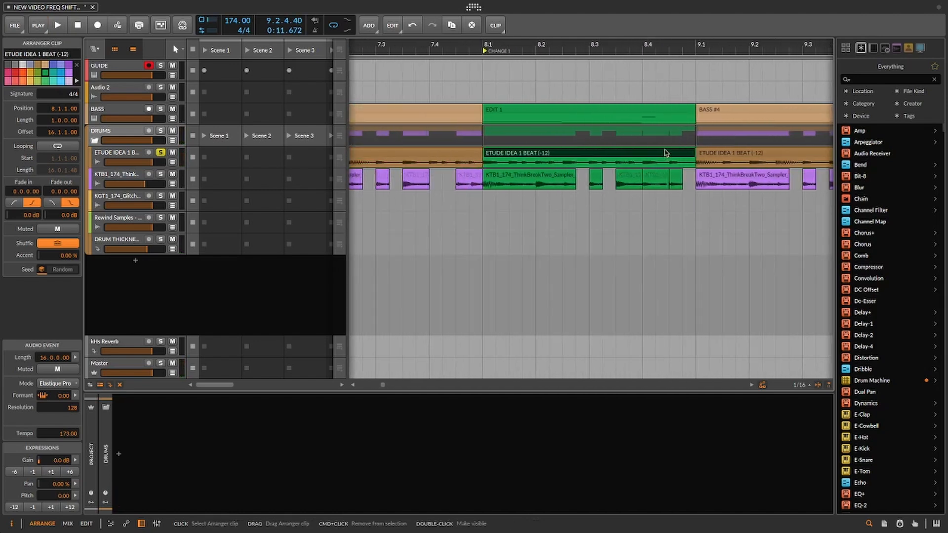
key("space")
left_click_drag(693, 153, 659, 173)
left_click(675, 182)
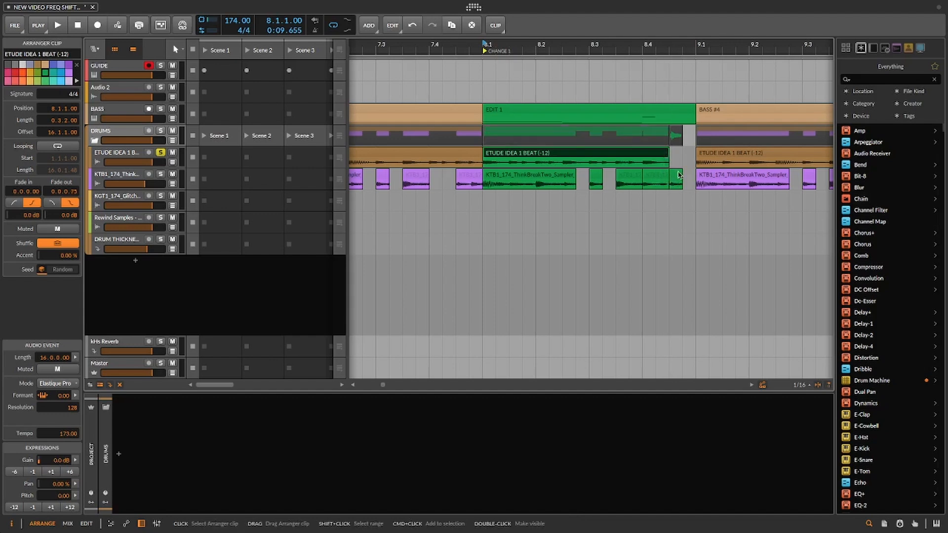
key("Delete")
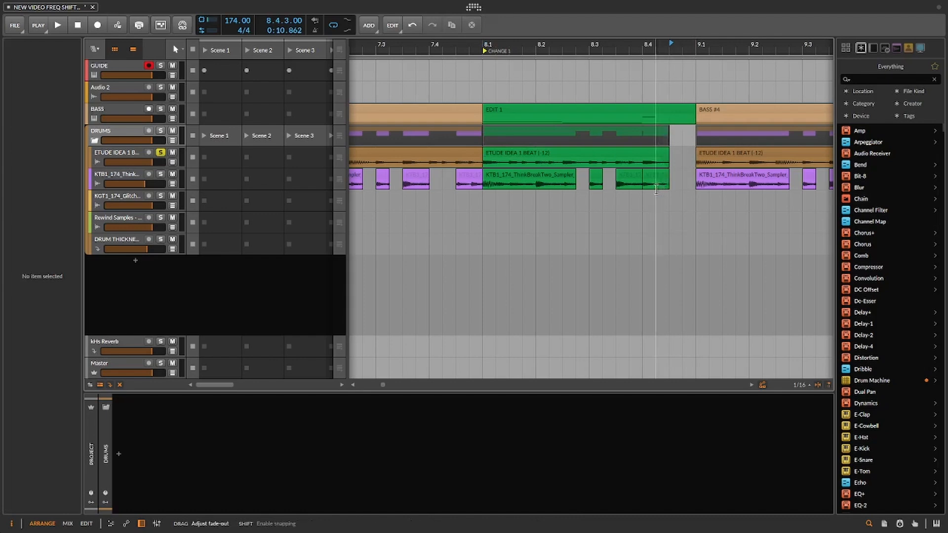
Play the soloed beat from bar 7 through the shortened green fill in bar 8 and stop during bar 9
left_click(657, 157)
left_click(657, 177)
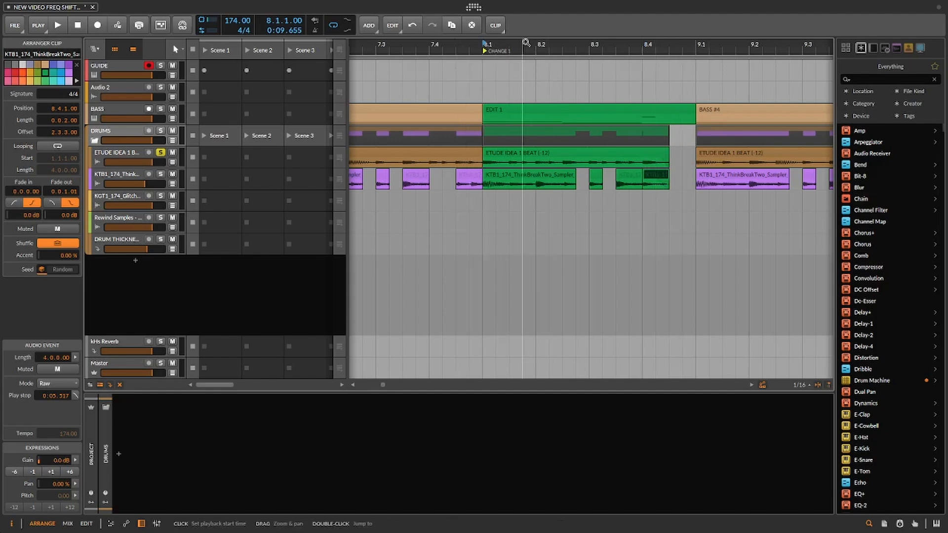
left_click_drag(526, 44, 562, 43)
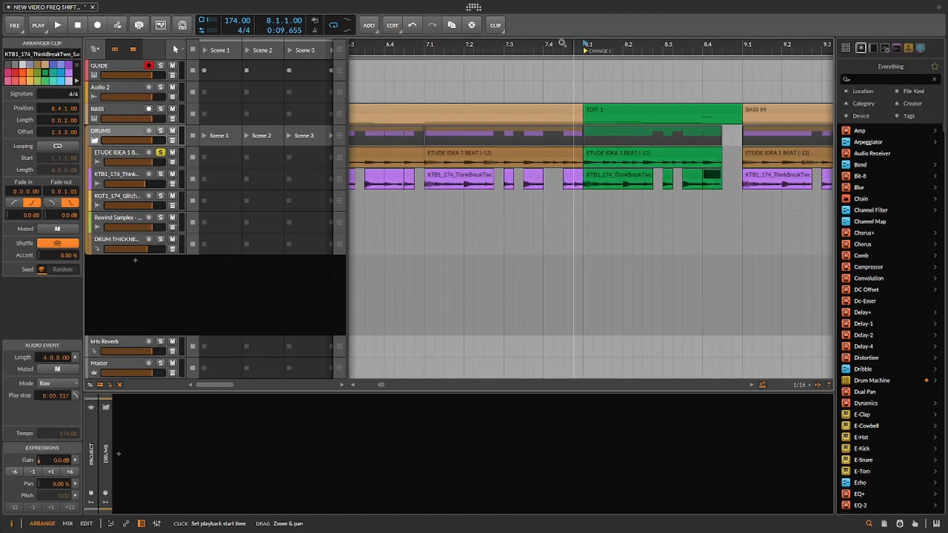
left_click(425, 44)
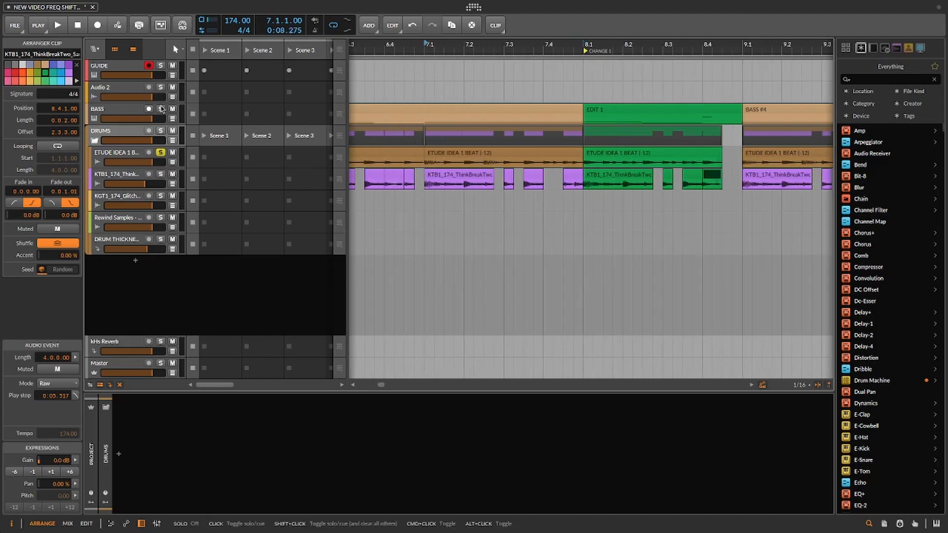
key("space")
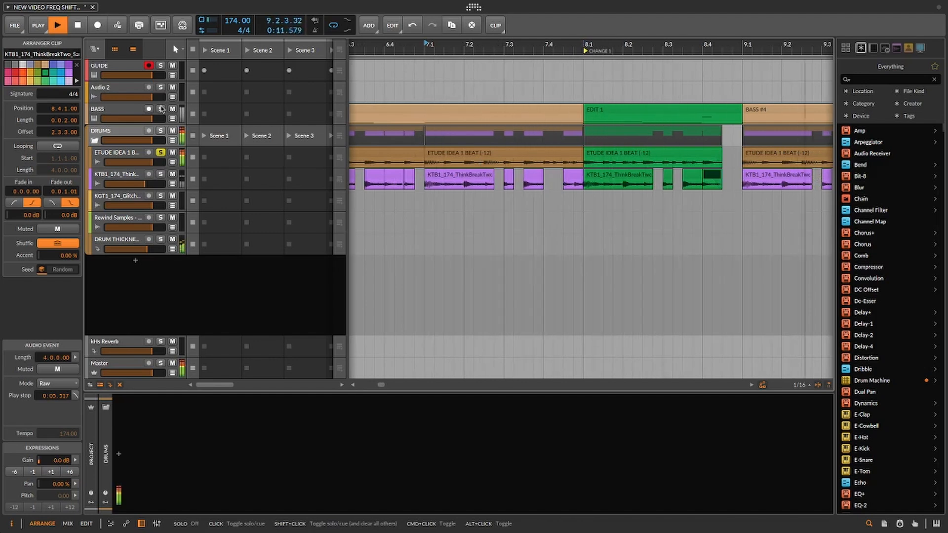
key("space")
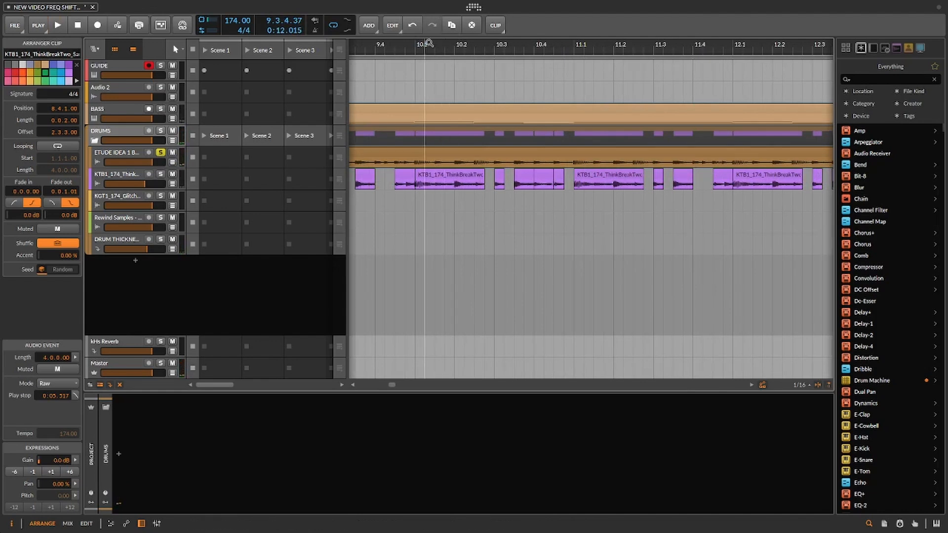
Turn off solo on the ETUDE IDEA 1 BEAT track
left_click_drag(425, 46, 660, 46)
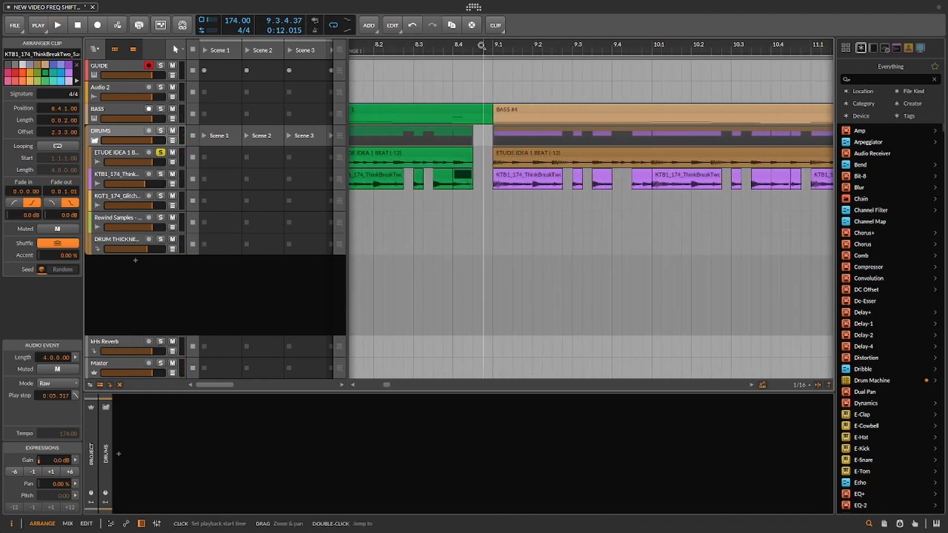
left_click_drag(483, 46, 630, 62)
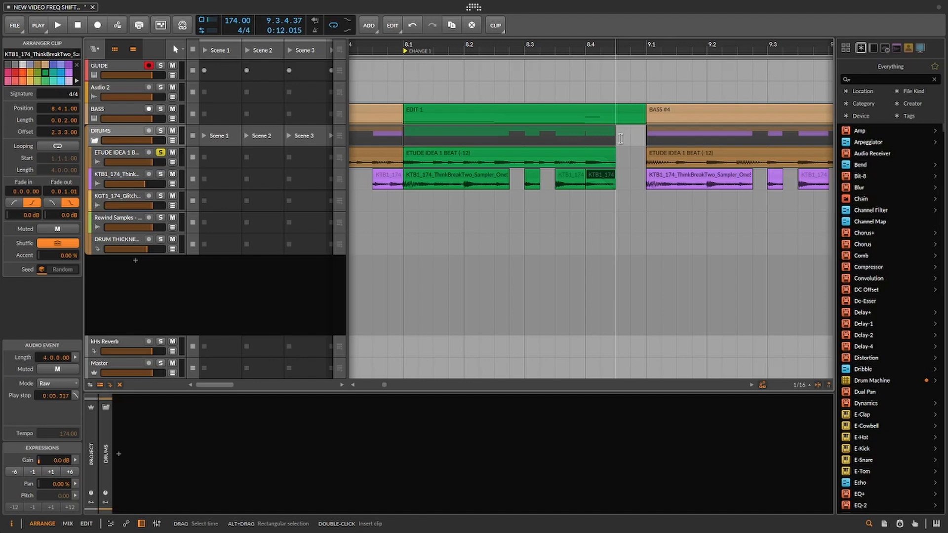
left_click(161, 153)
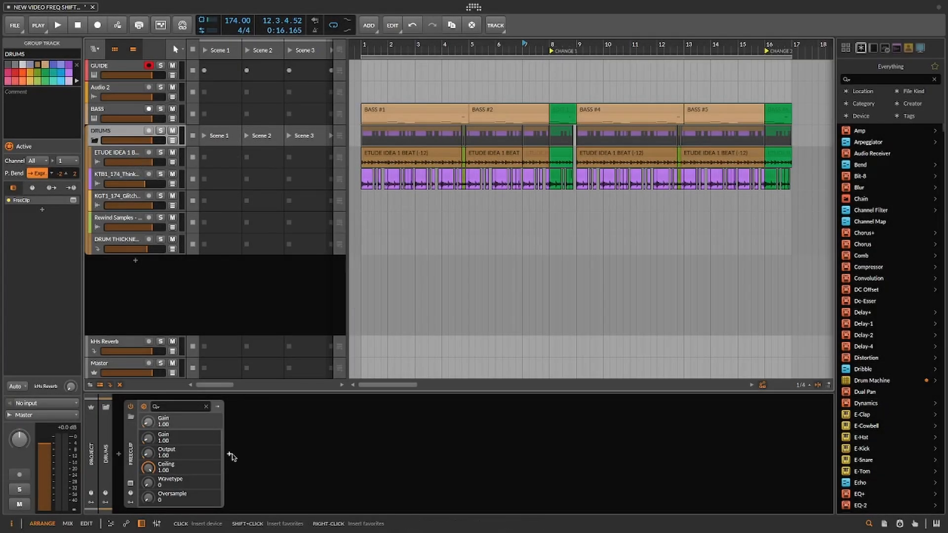
Browse the kHs plug-ins in the FX collection for a device to place after FreeClip on the DRUMS group
left_click(230, 455)
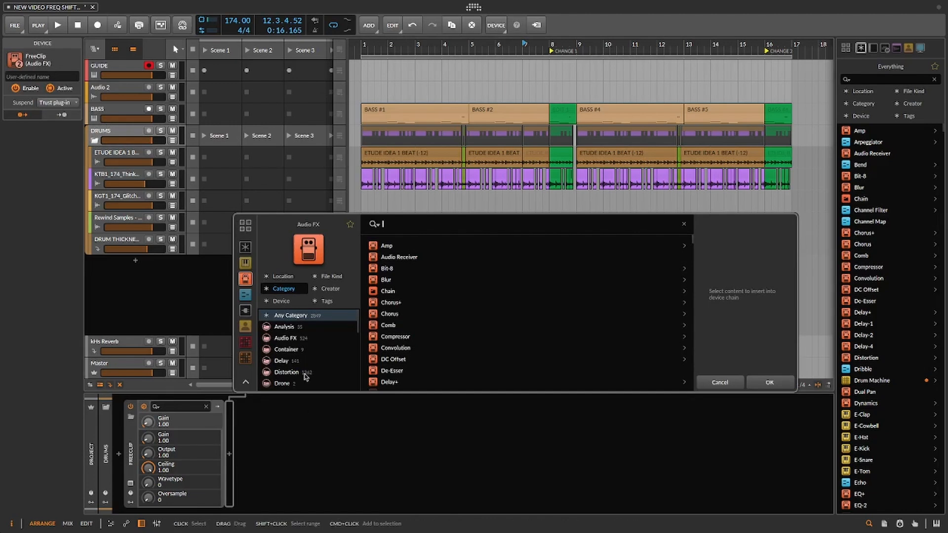
left_click(245, 342)
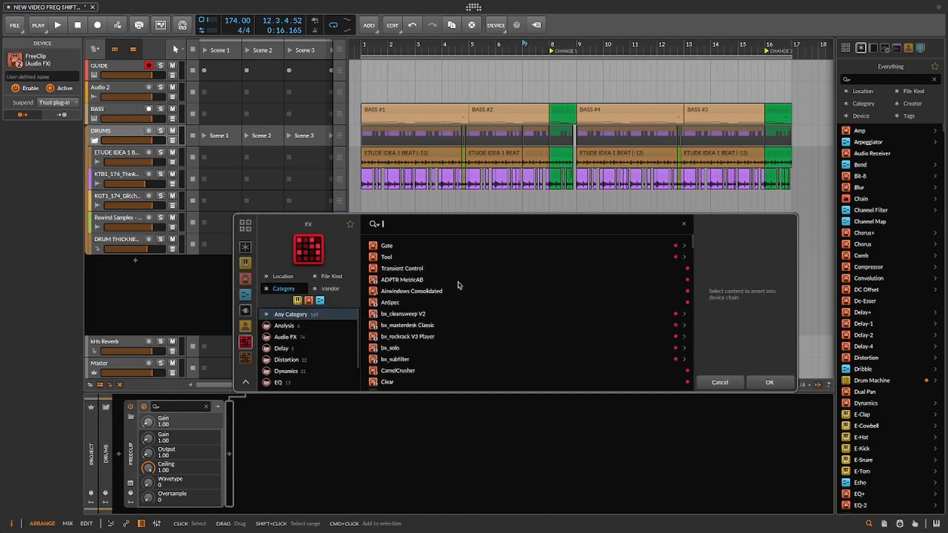
scroll(461, 296, "down", 10)
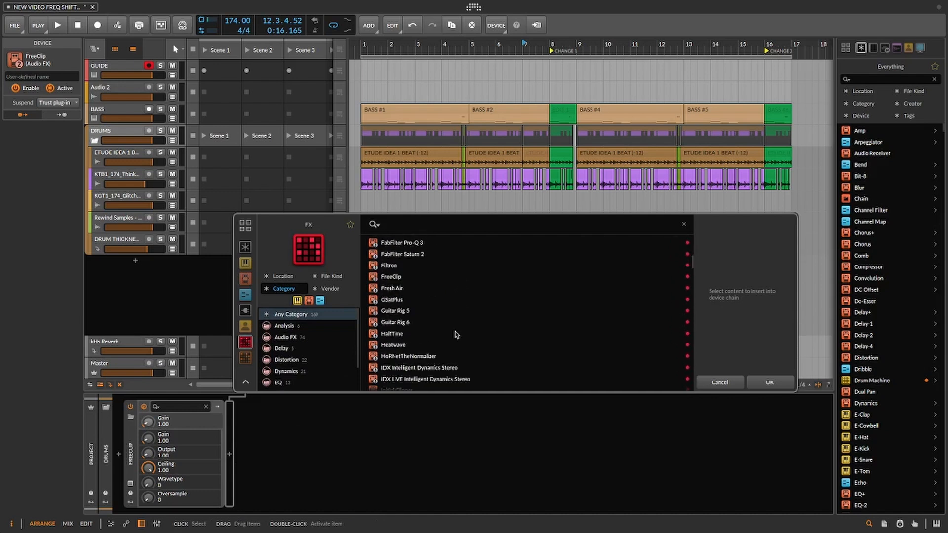
scroll(491, 320, "down", 10)
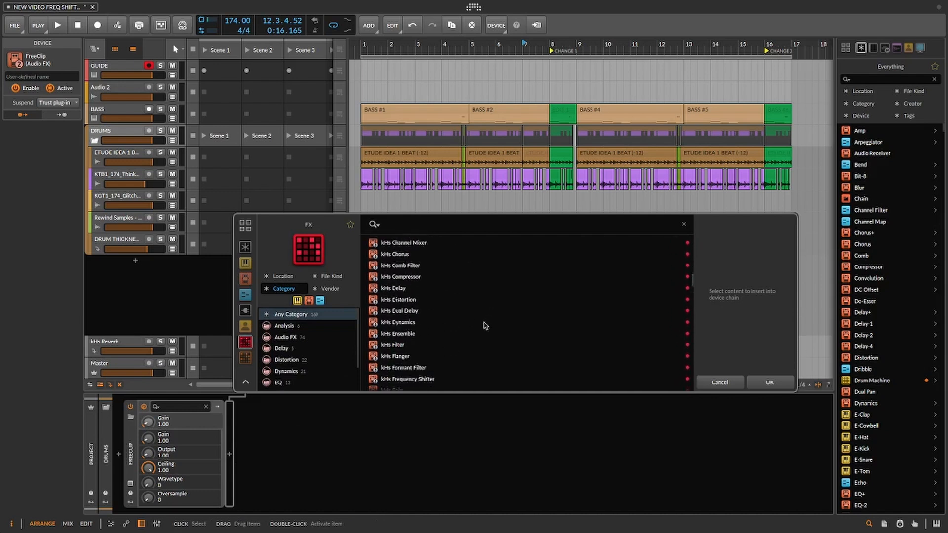
scroll(484, 326, "up", 2)
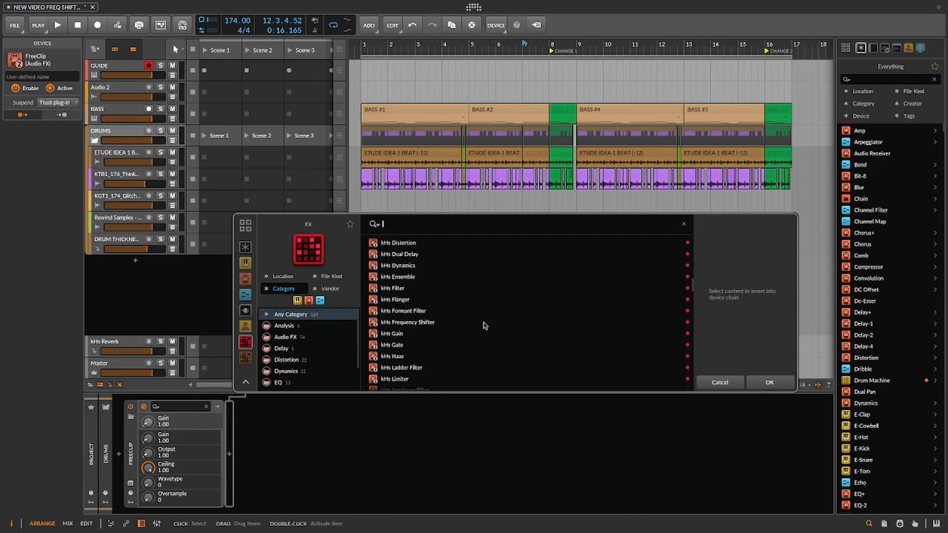
scroll(484, 326, "up", 5)
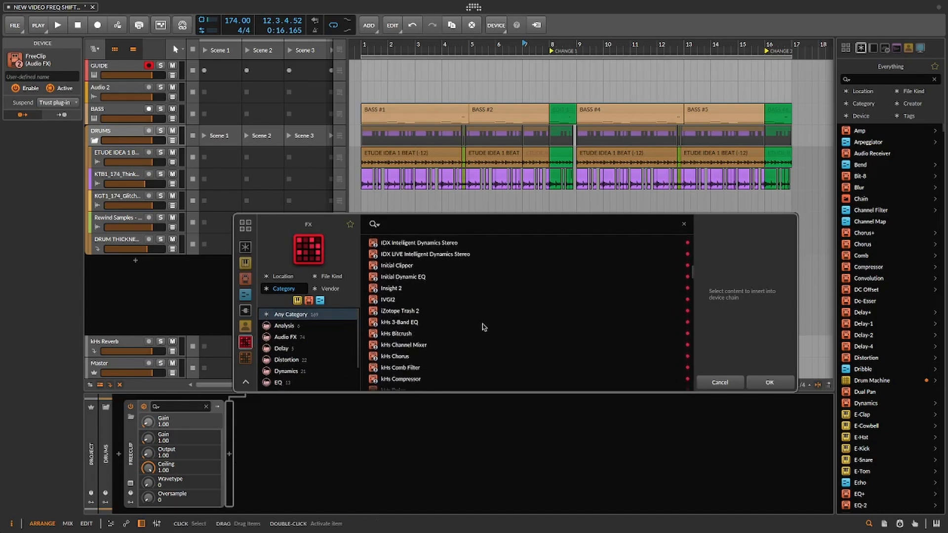
scroll(484, 327, "down", 3)
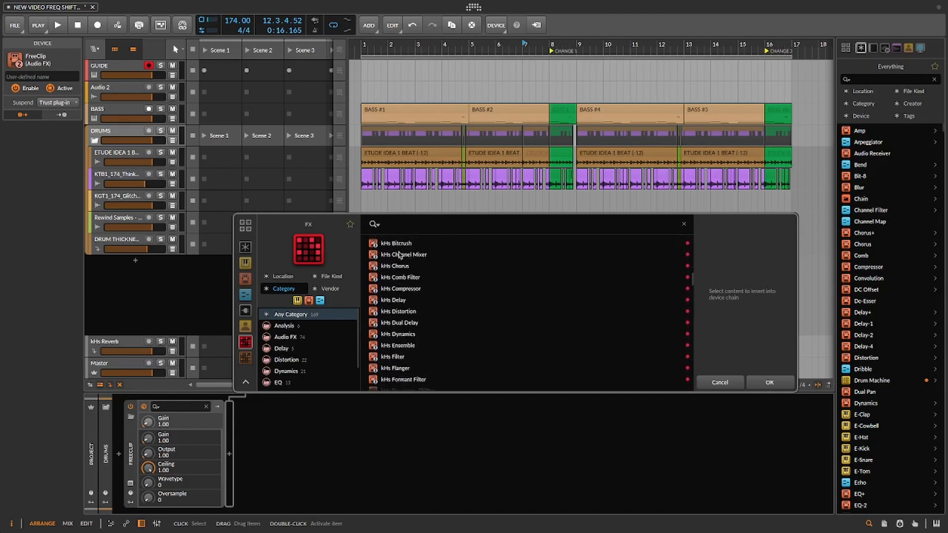
scroll(432, 280, "down", 3)
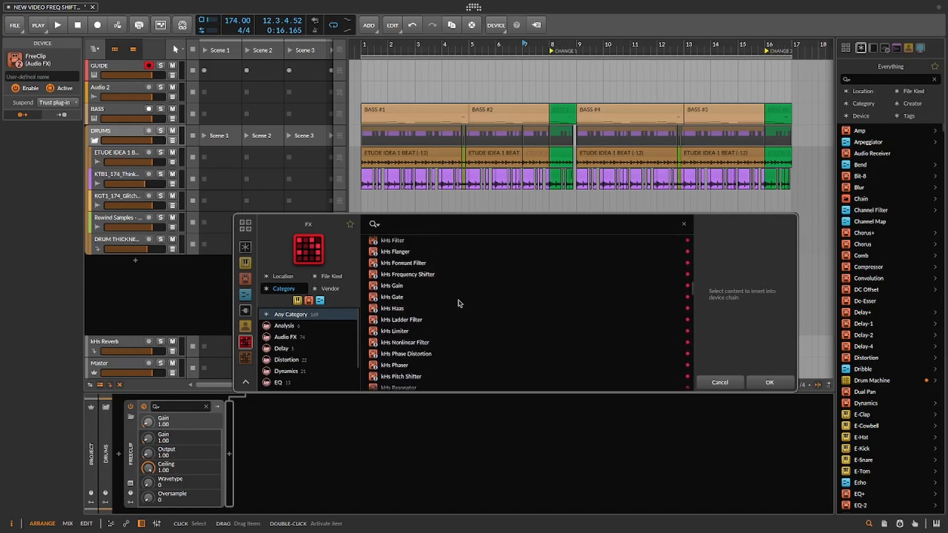
scroll(459, 303, "up", 1)
scroll(459, 303, "down", 1)
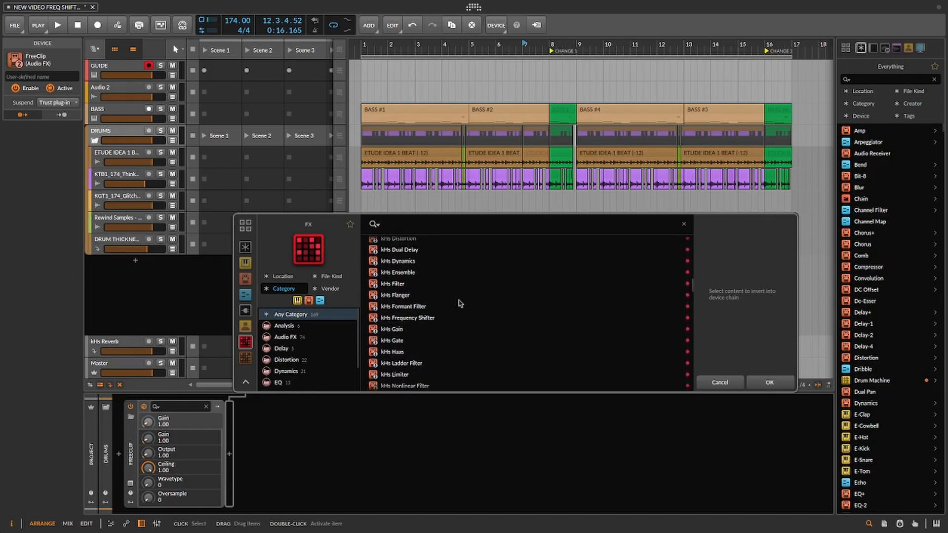
scroll(460, 303, "down", 6)
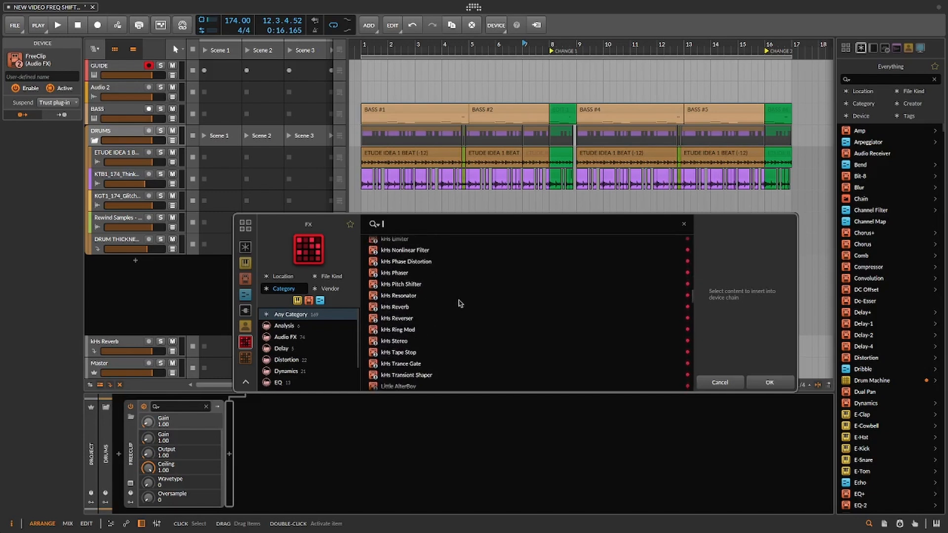
scroll(460, 303, "up", 7)
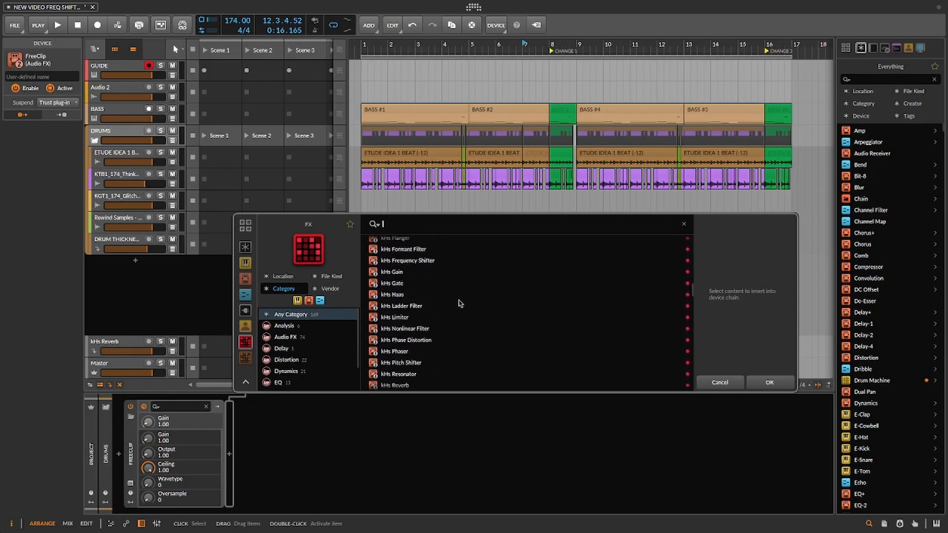
scroll(460, 303, "up", 2)
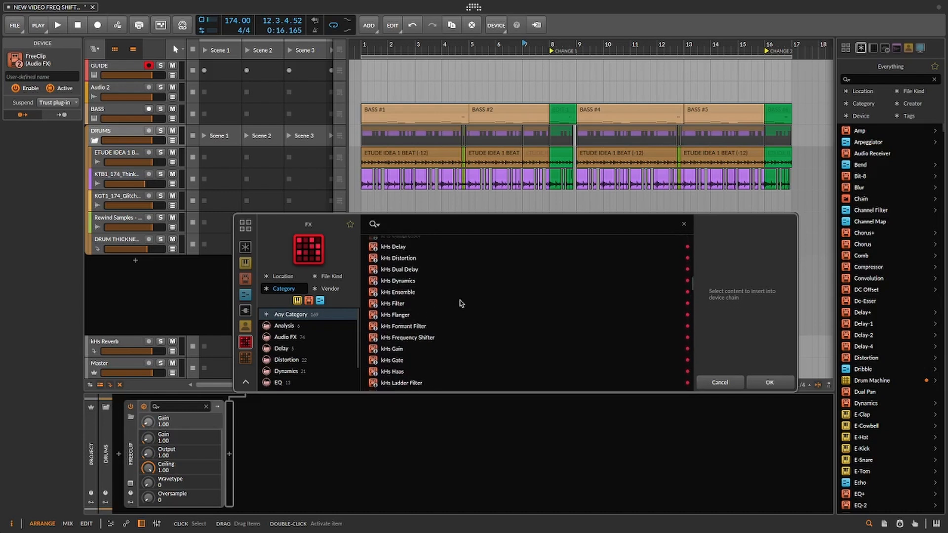
scroll(460, 303, "up", 1)
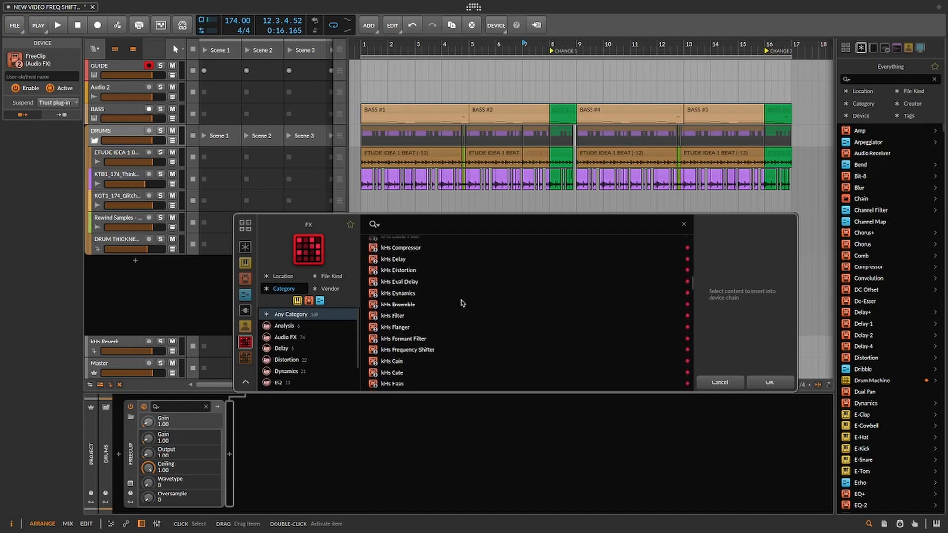
scroll(471, 299, "up", 1)
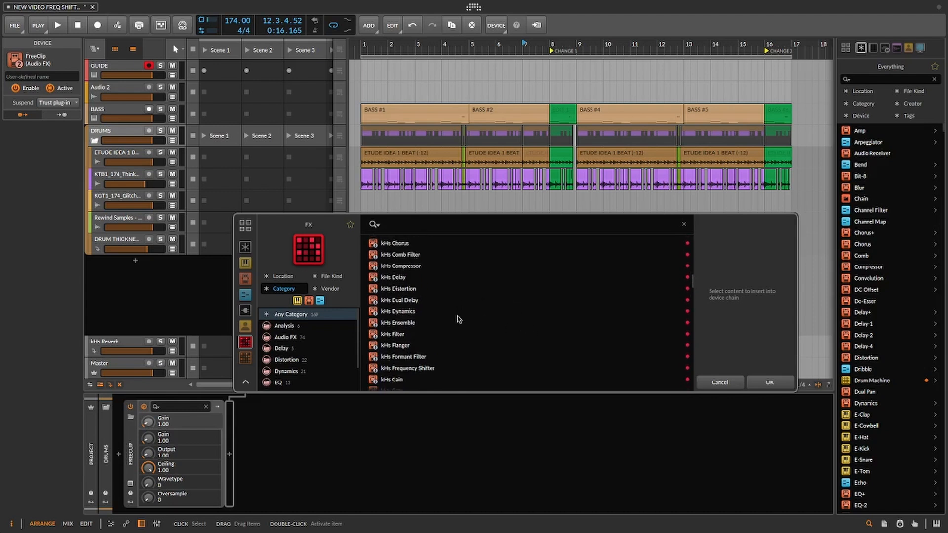
scroll(461, 318, "up", 1)
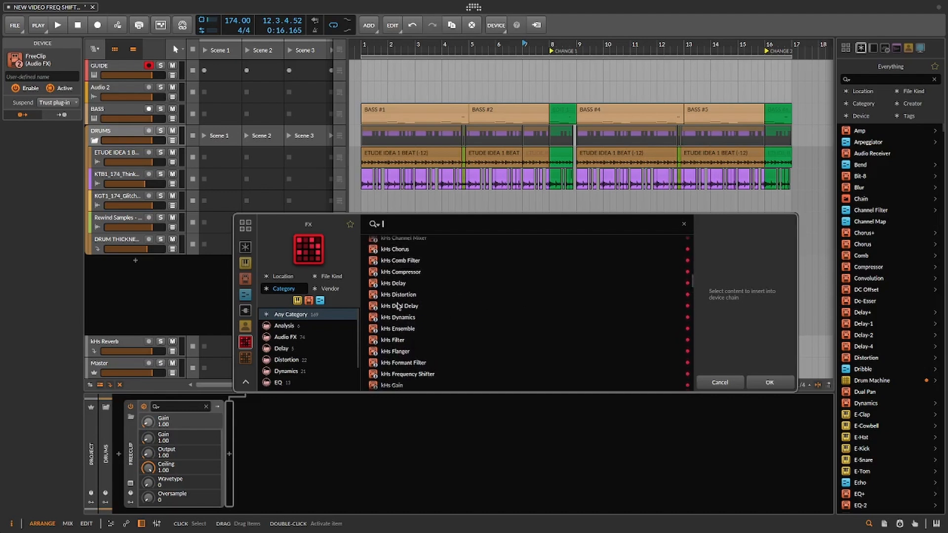
scroll(398, 305, "up", 1)
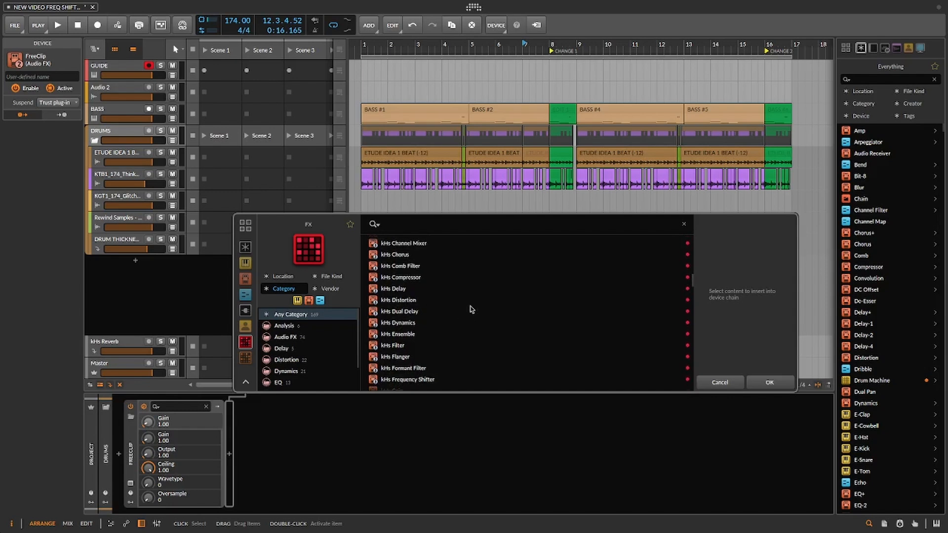
scroll(469, 311, "up", 1)
Insert kHs Gate after FreeClip on the DRUMS group, disable it and close its plug-in window
scroll(457, 311, "down", 5)
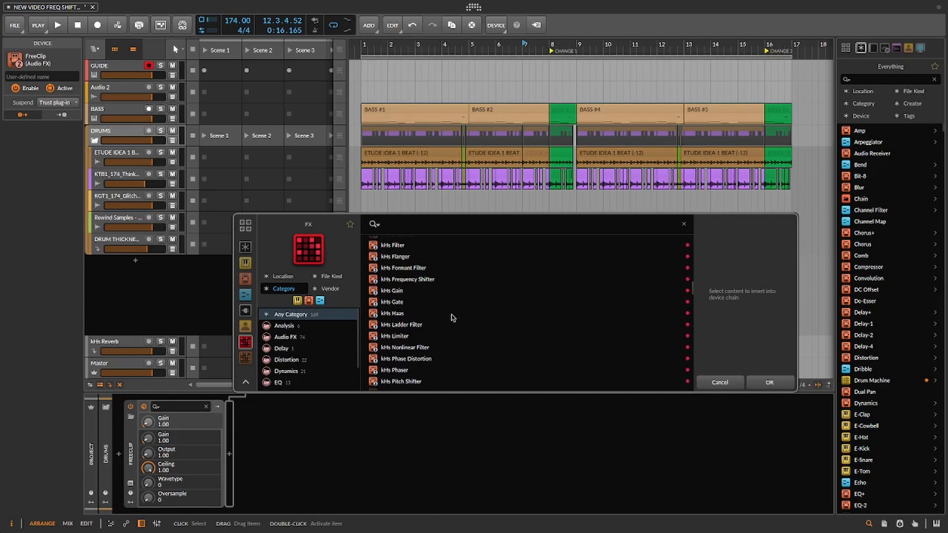
scroll(456, 312, "down", 1)
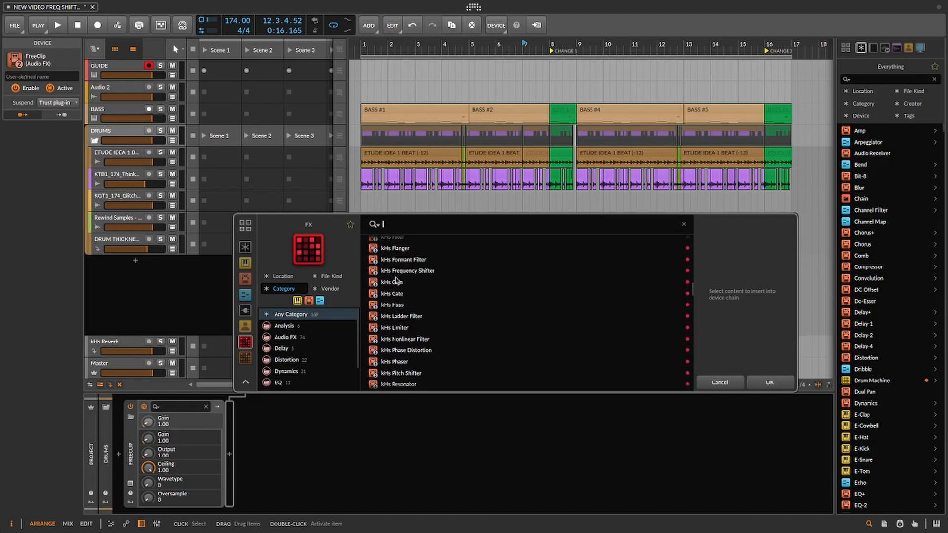
left_click(395, 293)
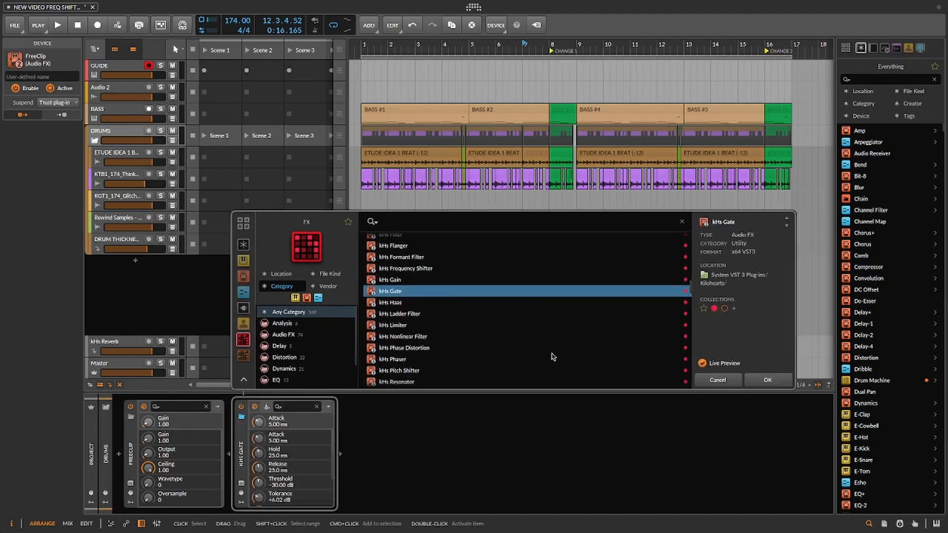
left_click(772, 384)
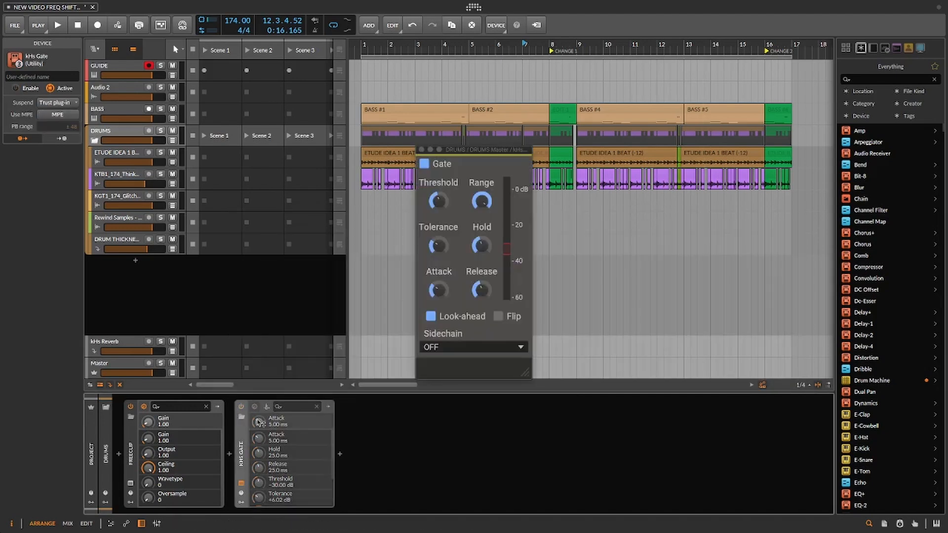
left_click(421, 149)
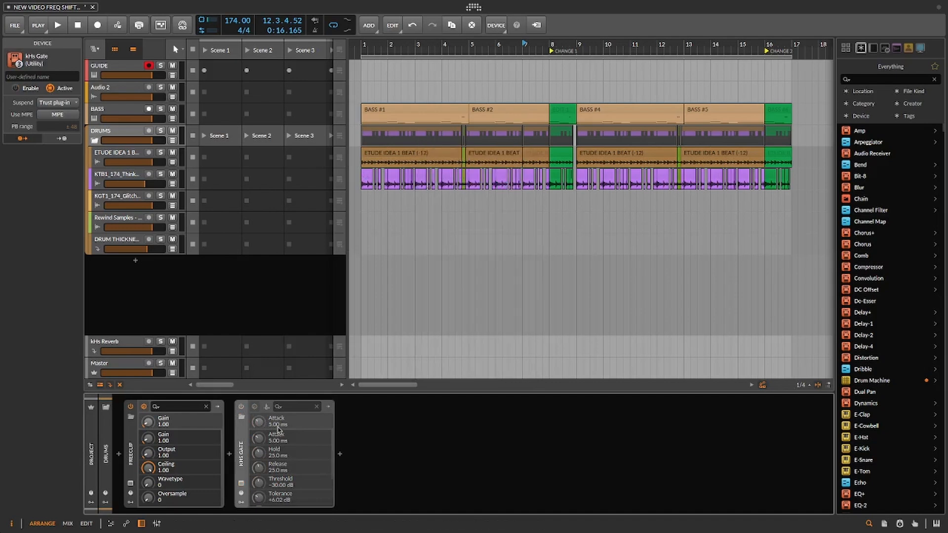
Insert kHs 3-Band EQ after kHs Gate on the DRUMS group and disable it
left_click(339, 455)
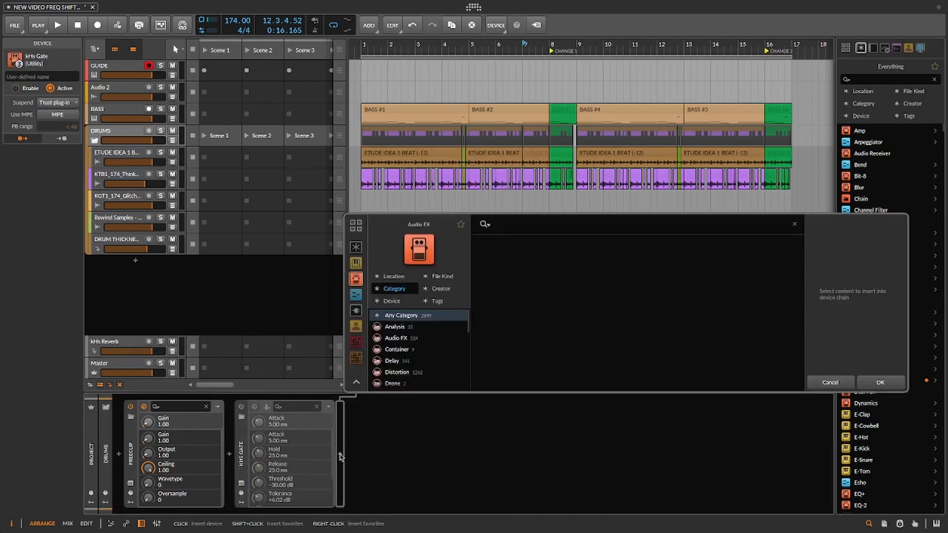
left_click(355, 343)
scroll(531, 317, "down", 5)
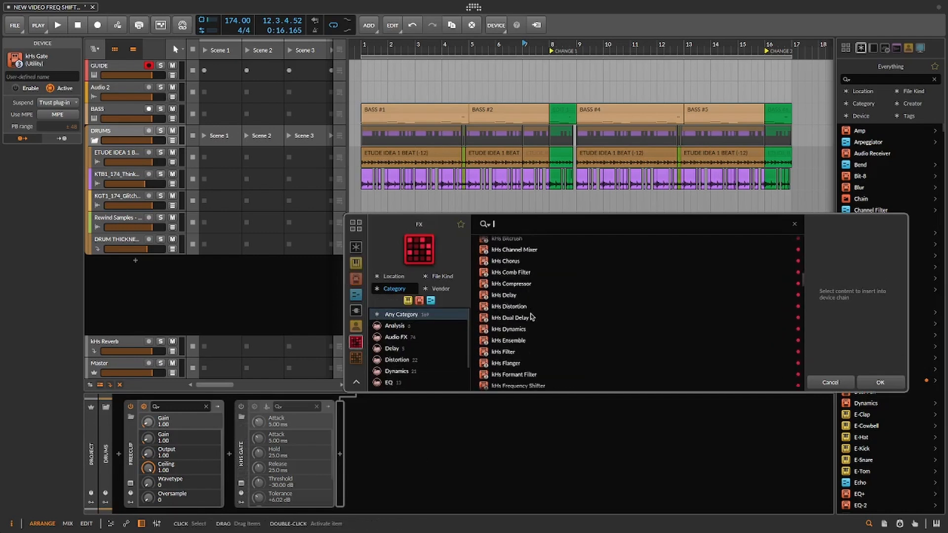
scroll(531, 317, "up", 4)
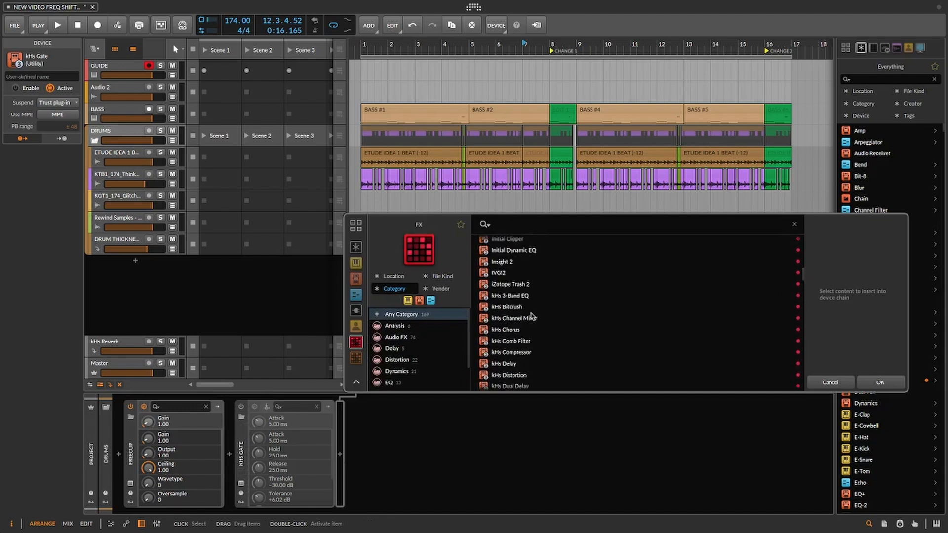
left_click(513, 295)
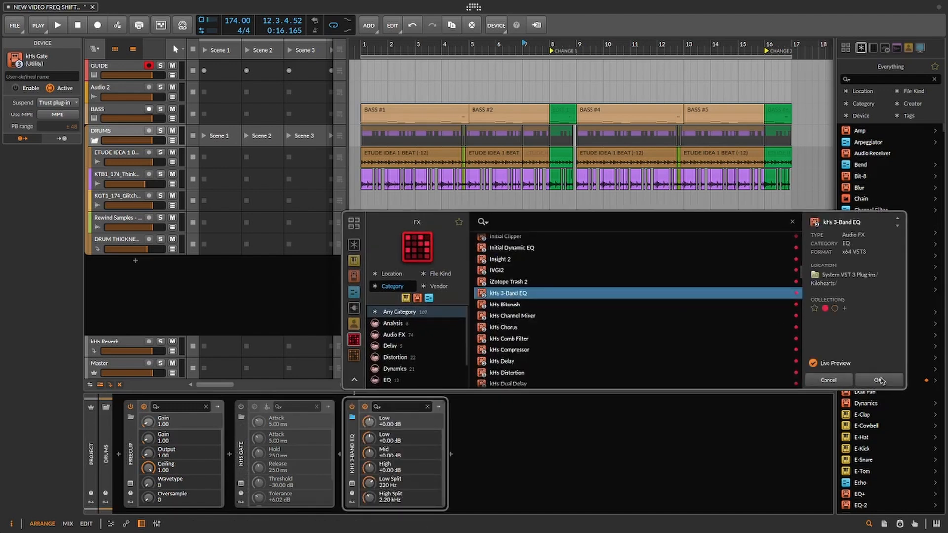
left_click(879, 380)
left_click(352, 419)
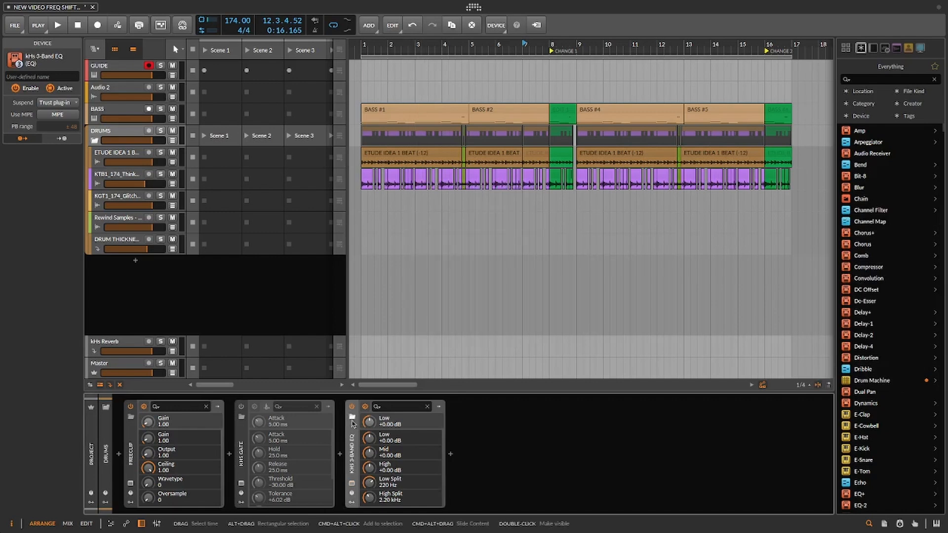
left_click(351, 407)
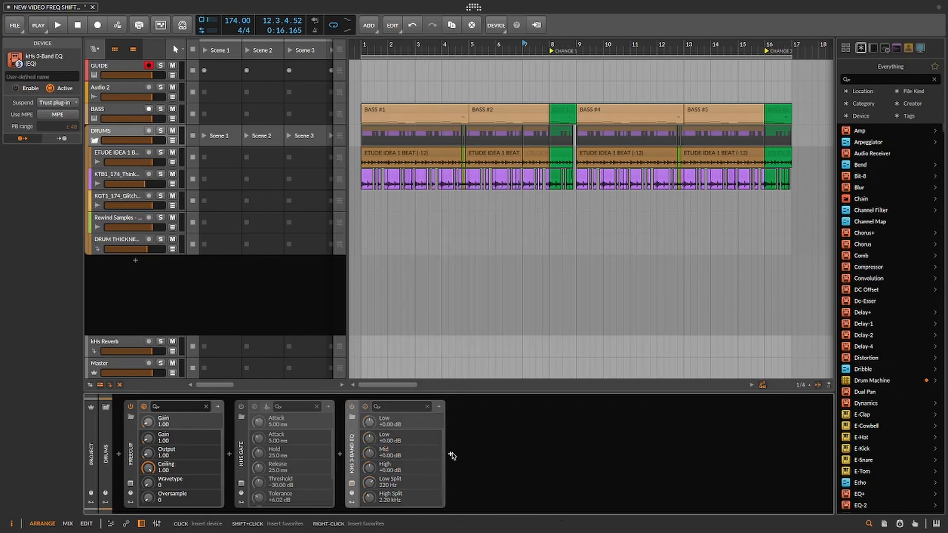
Insert kHs Filter after kHs 3-Band EQ on the DRUMS group and disable it
left_click(451, 454)
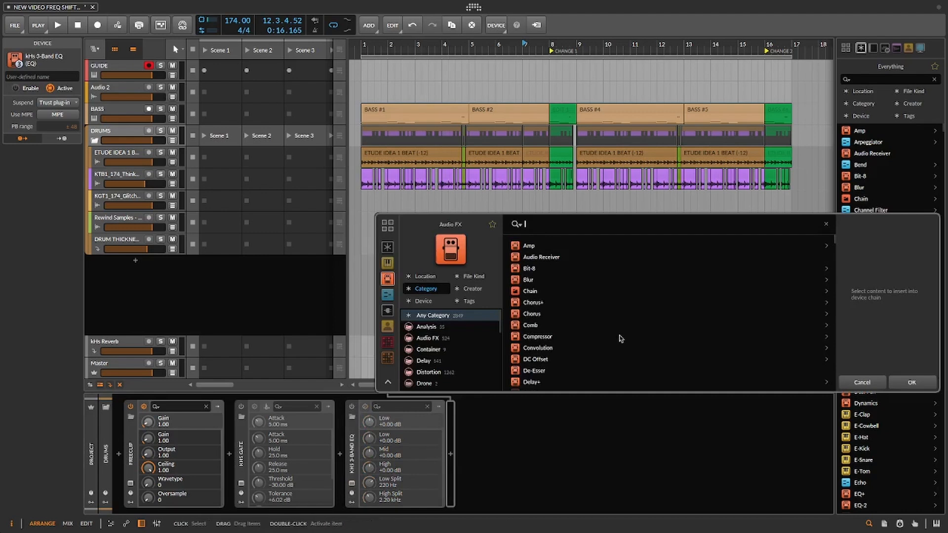
left_click(392, 344)
scroll(574, 324, "down", 10)
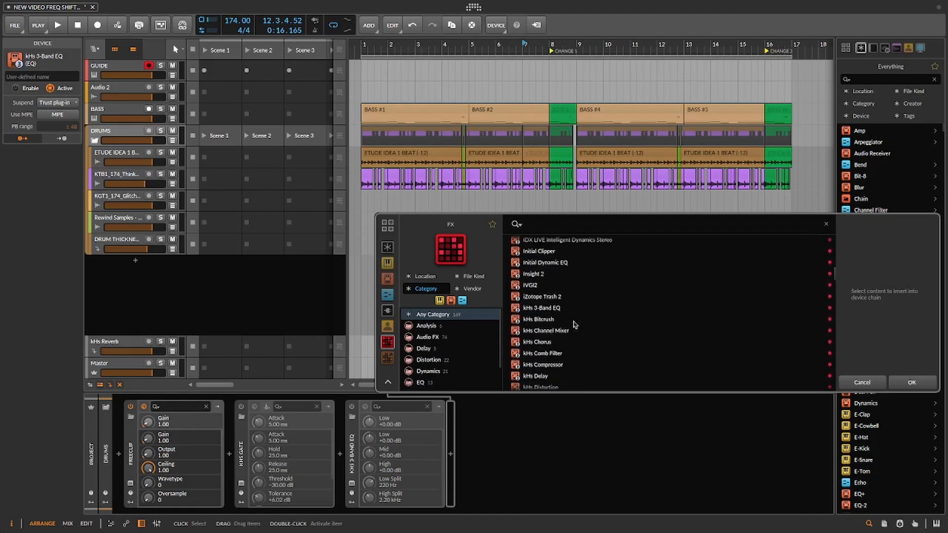
scroll(574, 324, "down", 8)
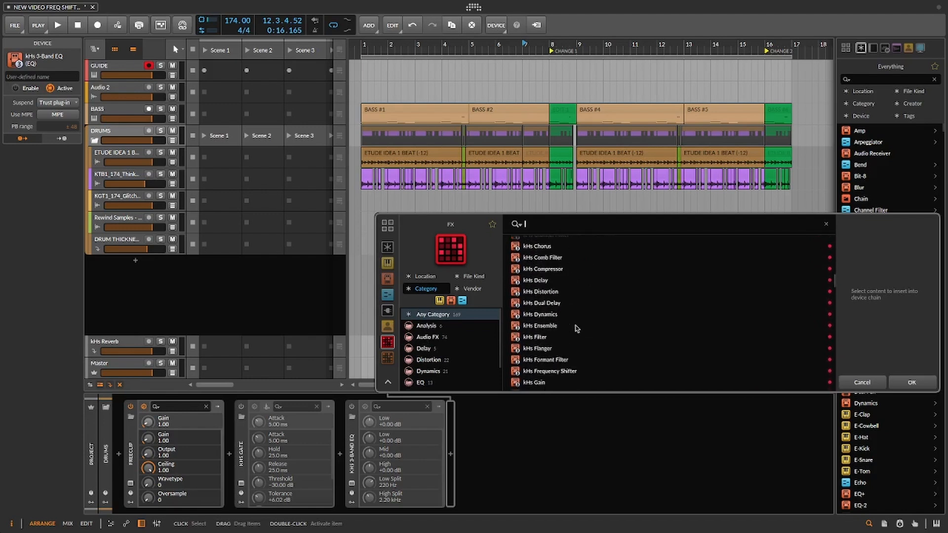
left_click(542, 337)
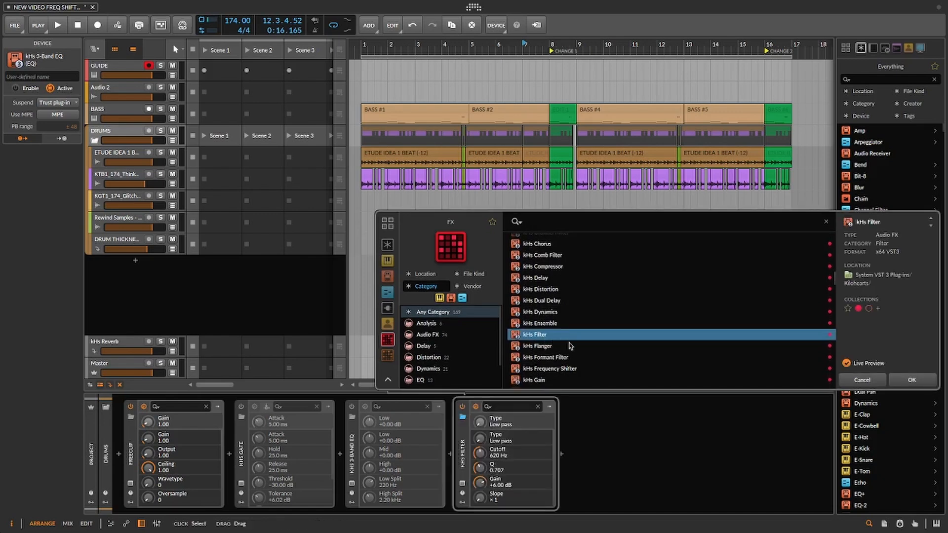
left_click(911, 380)
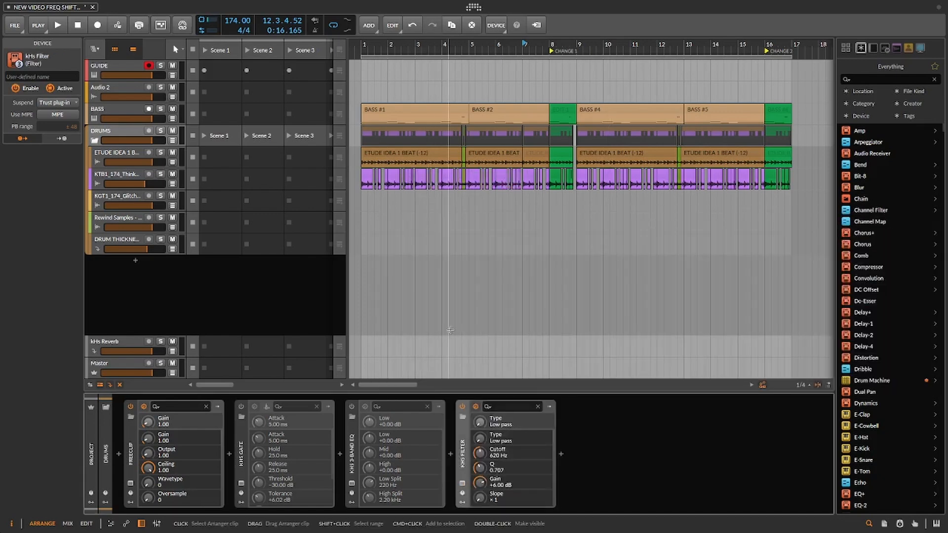
left_click(462, 406)
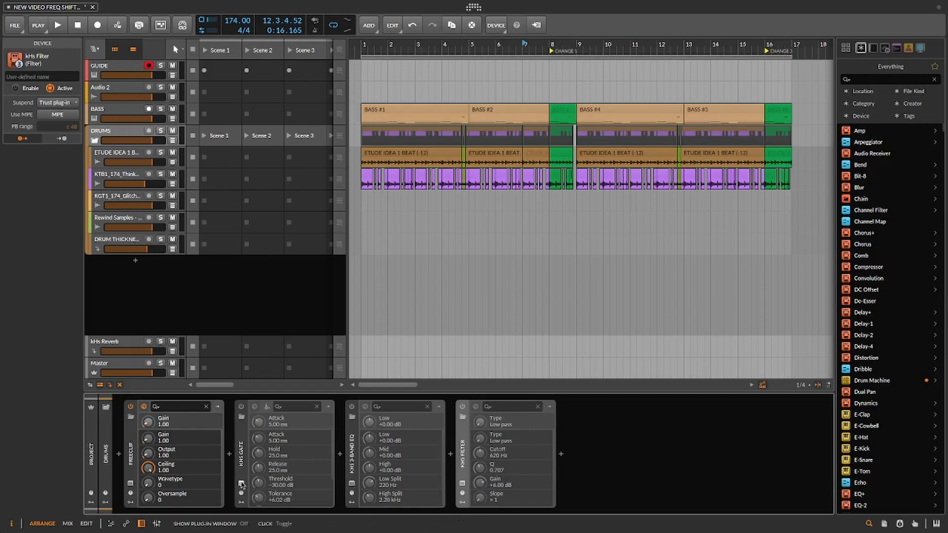
Enable kHs Gate on the DRUMS group, open its plug-in window and set the playback start to bar 5
left_click(240, 407)
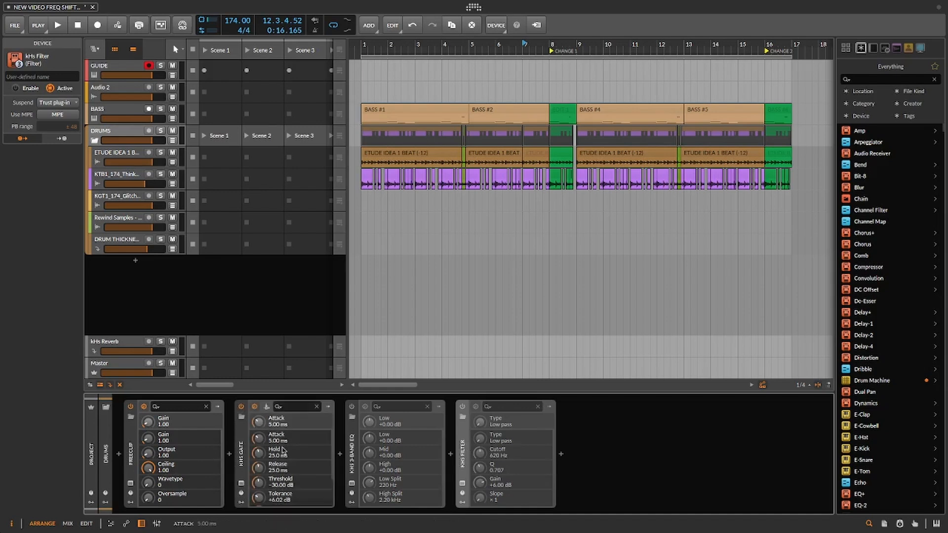
left_click(241, 485)
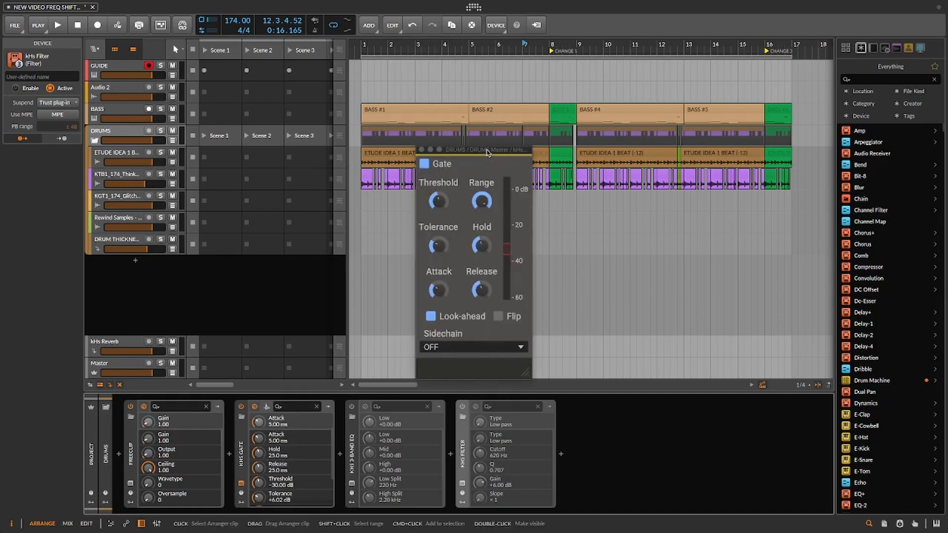
left_click_drag(486, 153, 620, 139)
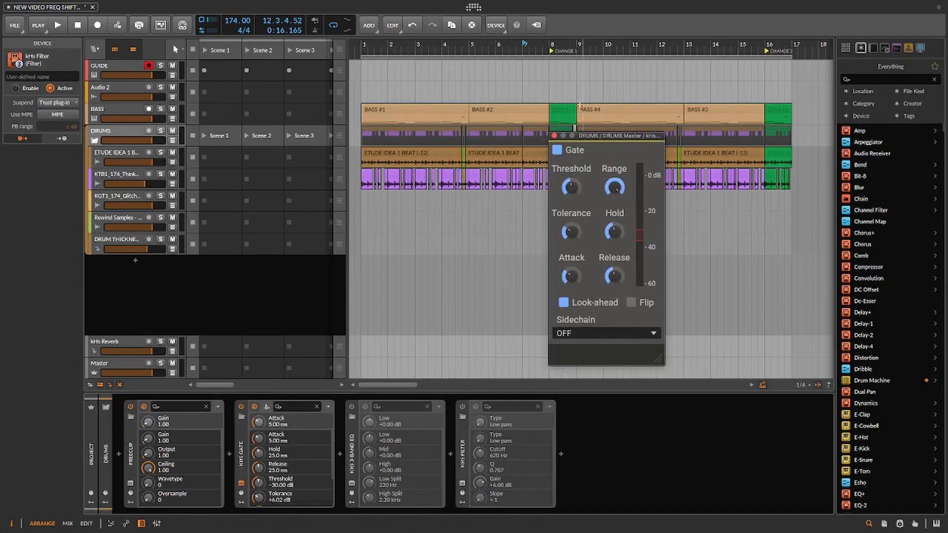
left_click(469, 48)
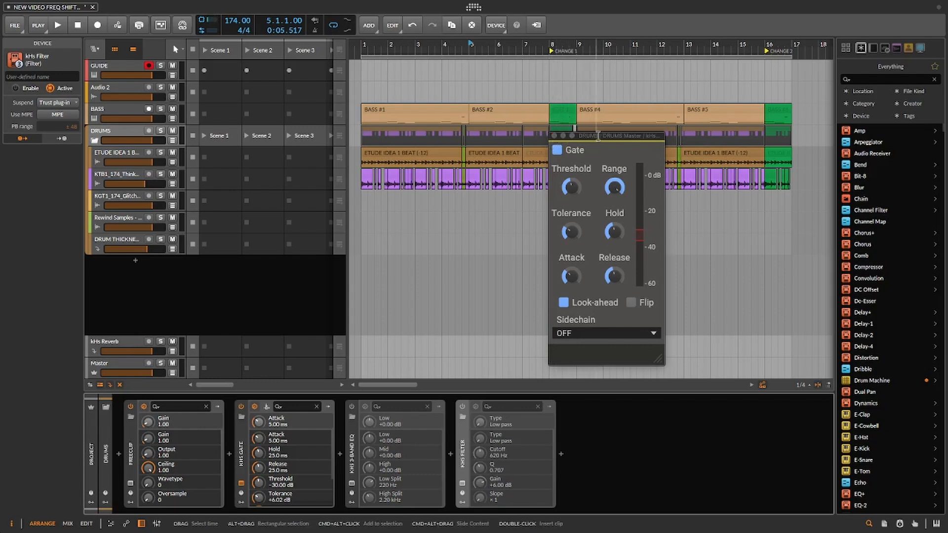
left_click_drag(630, 137, 465, 146)
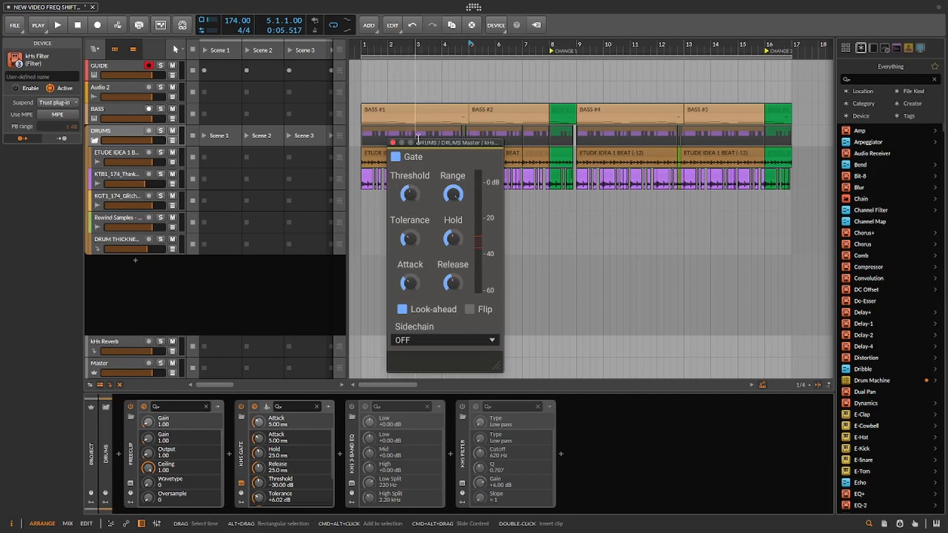
Raise the kHs Gate threshold to about -7.09 dB while playing the arrangement from bar 5
left_click(410, 196)
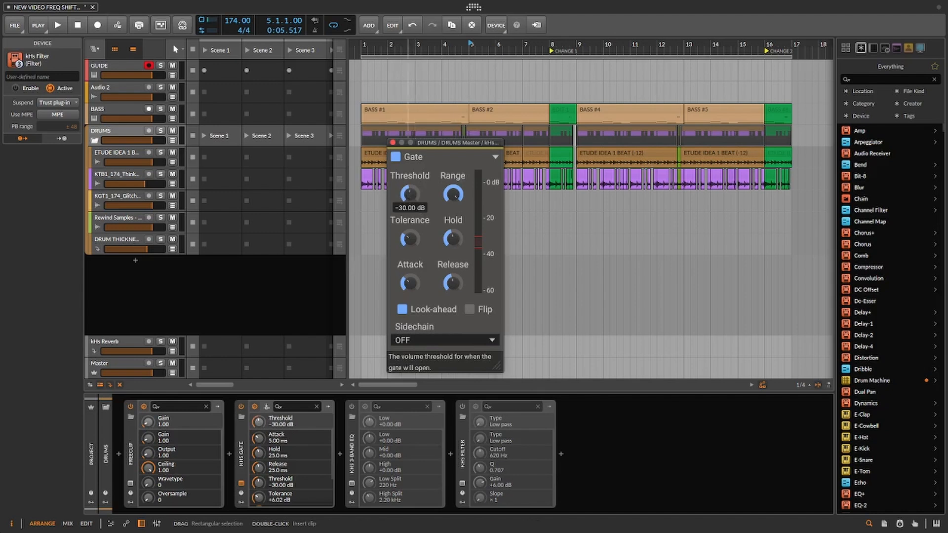
key("space")
left_click_drag(410, 196, 410, 157)
key("space")
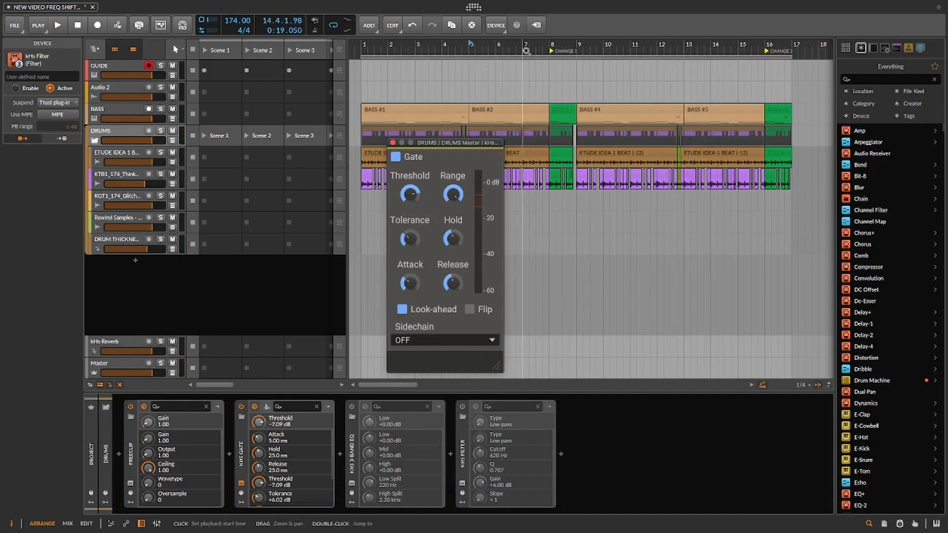
mouse_move(466, 141)
left_mouse_down()
mouse_move(463, 151)
mouse_move(448, 137)
left_mouse_up()
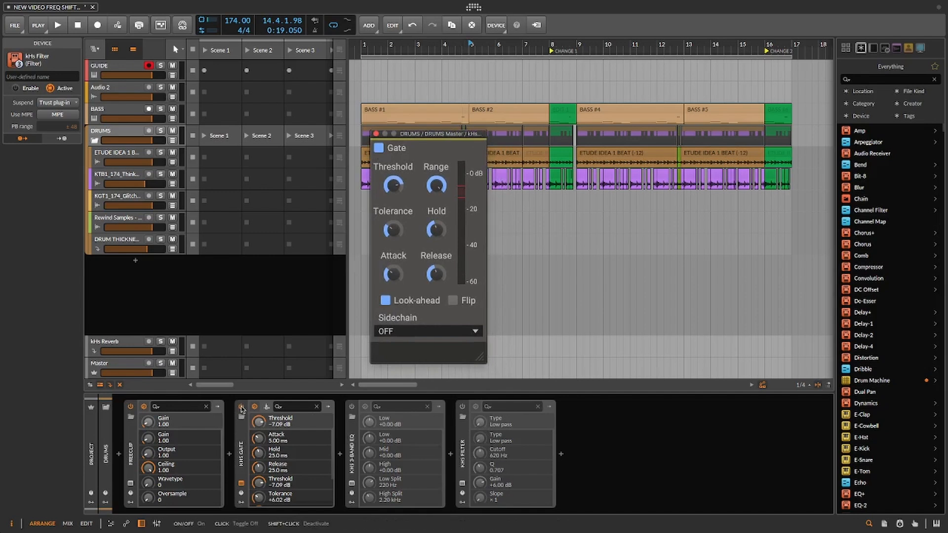
Compare the drums with kHs Gate off and on during playback from bar 5, and close its plug-in window
left_click(242, 407)
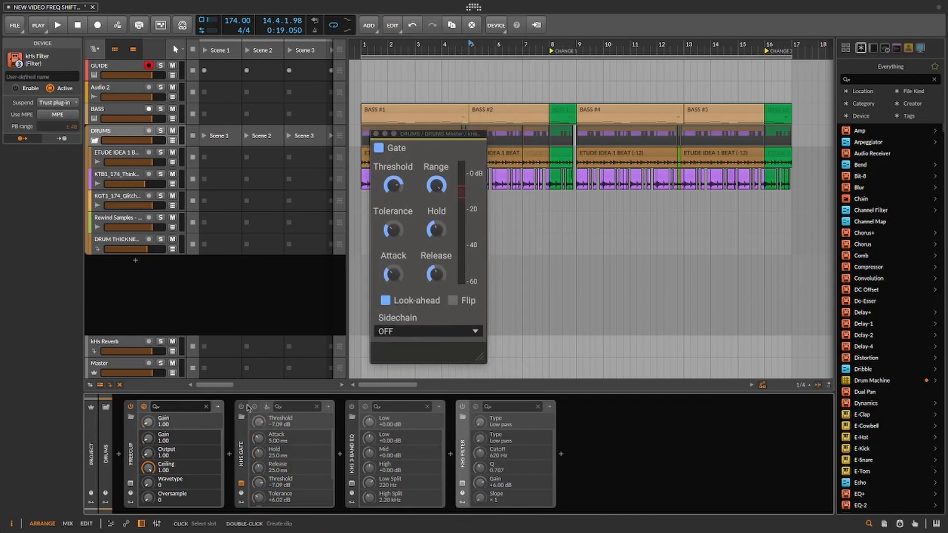
key("space")
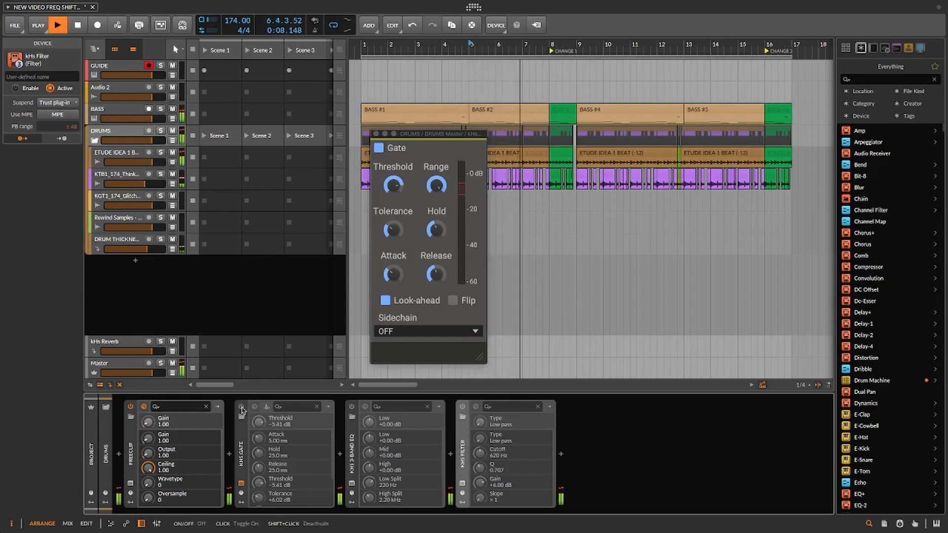
left_click(242, 408)
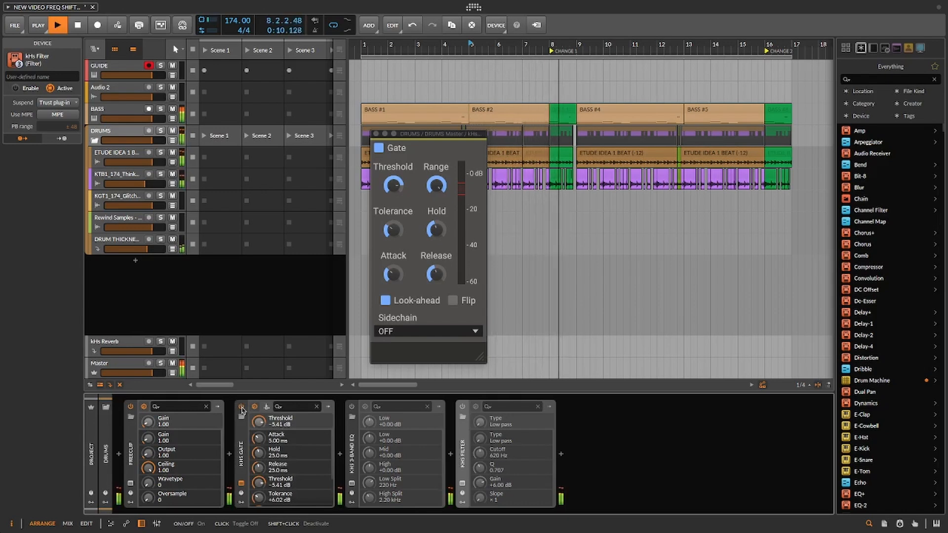
key("space")
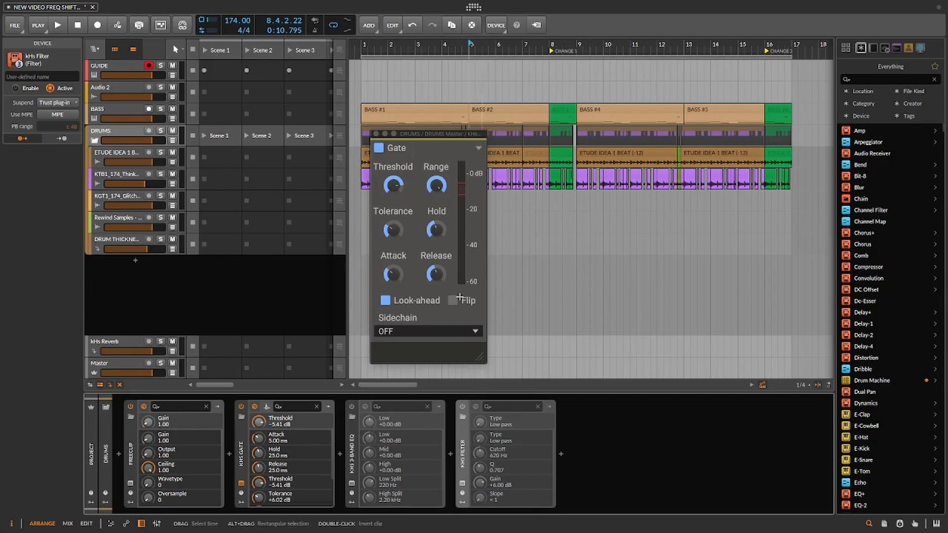
left_click(377, 134)
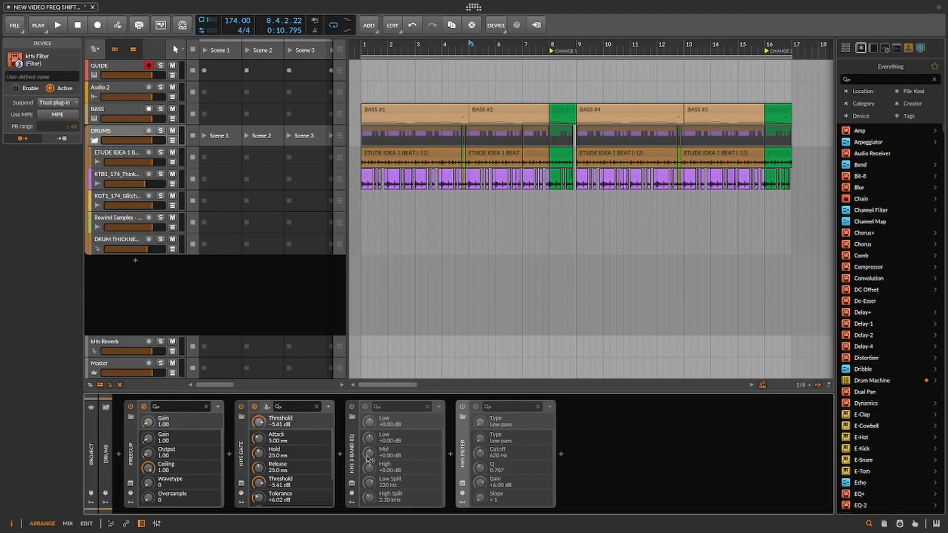
Show the DRUMS group's automation lane and target it to kHs Gate On/Off, leaving the gate enabled
left_click(173, 141)
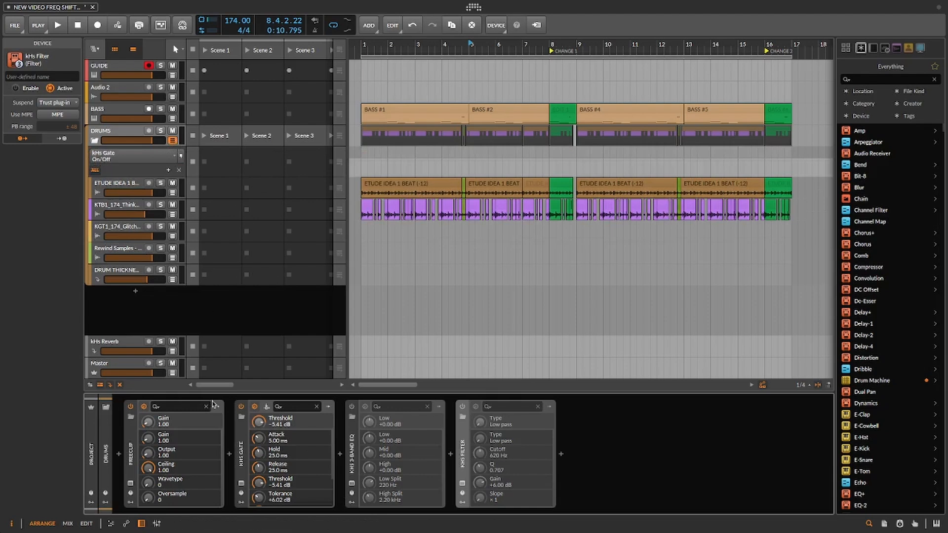
left_click(241, 407)
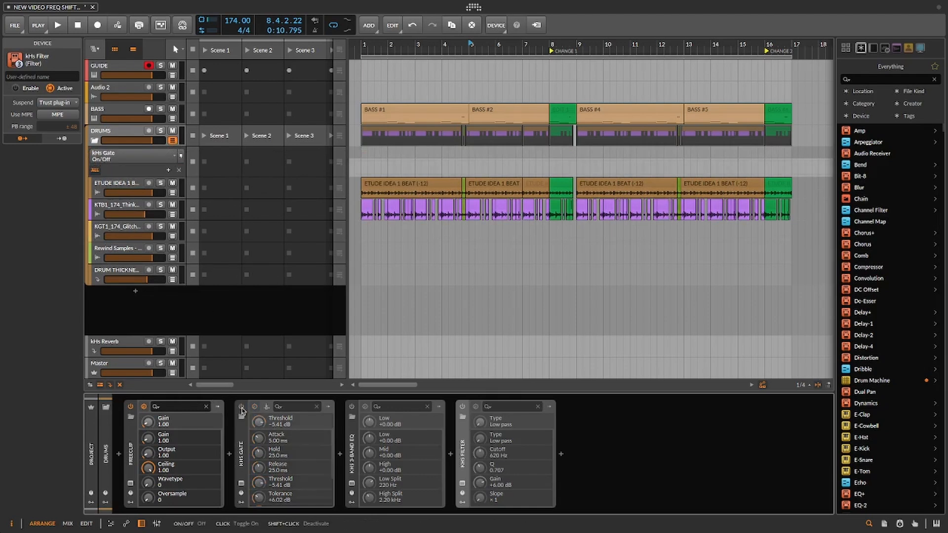
left_click(241, 408)
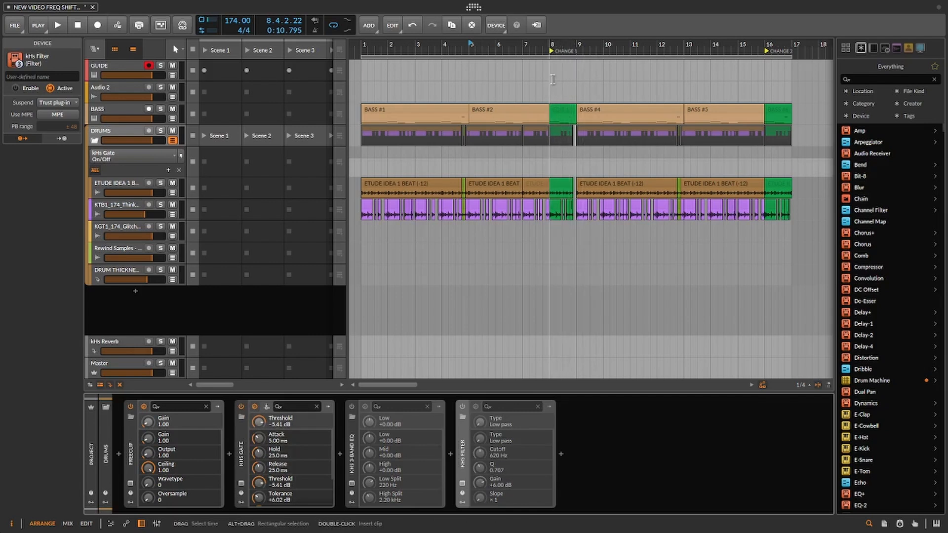
left_click(241, 406)
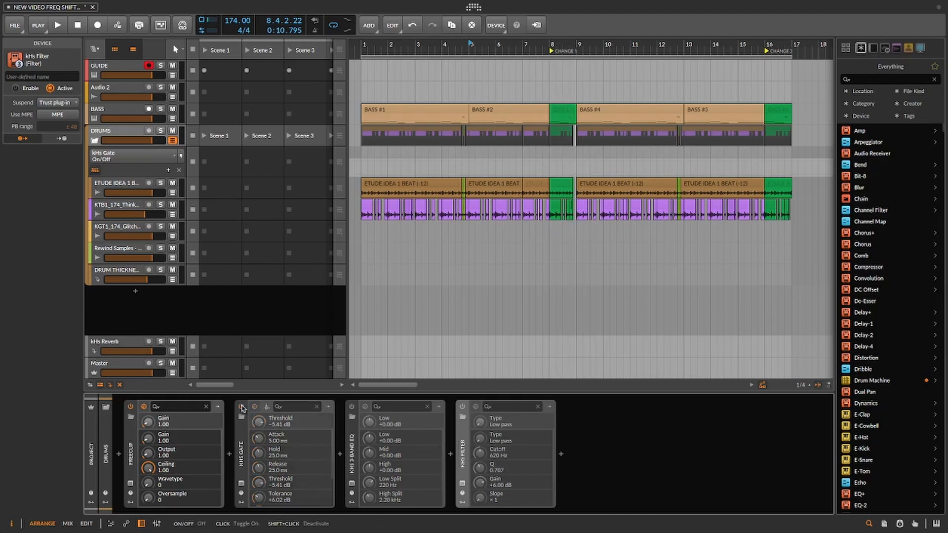
left_click(241, 406)
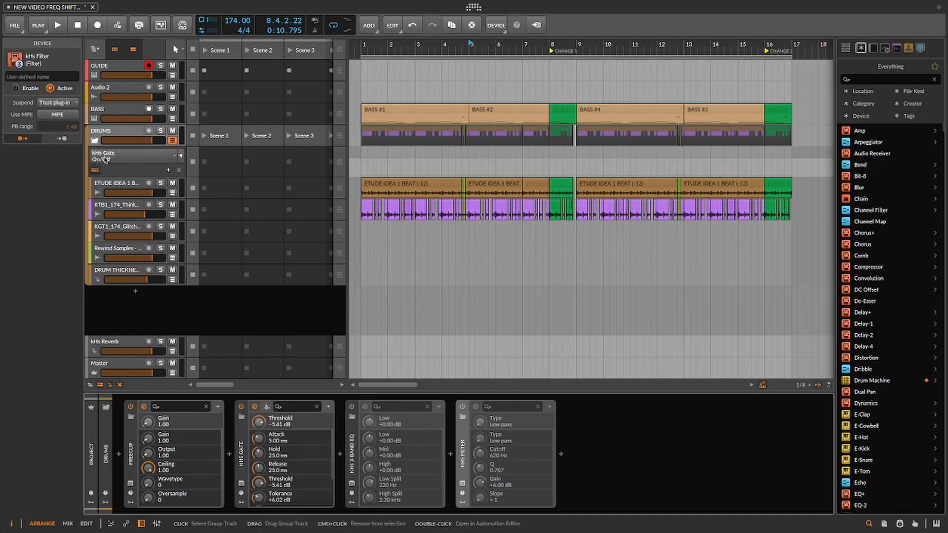
Switch the automation lane to kHs Gate Attack and kHs 3-Band EQ Low, and return it to kHs Gate On/Off
left_click(259, 438)
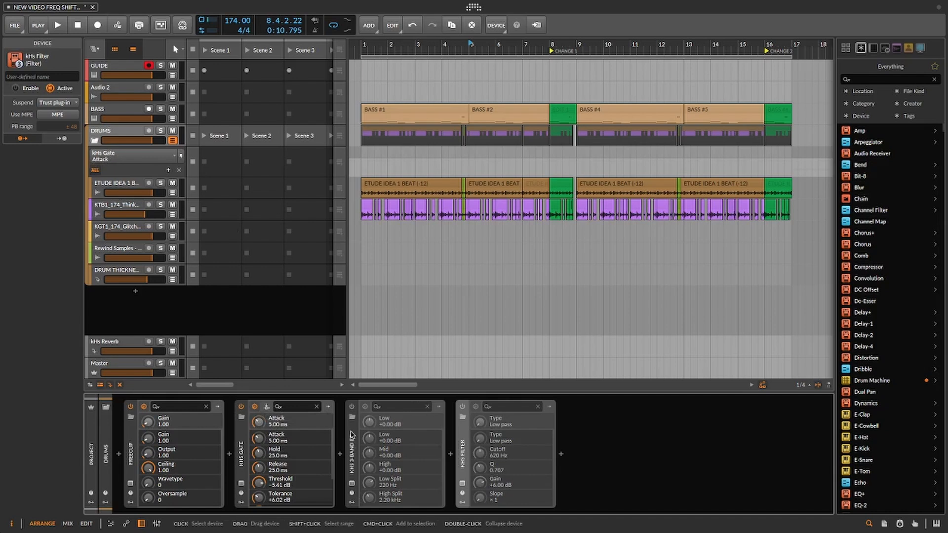
left_click(353, 432)
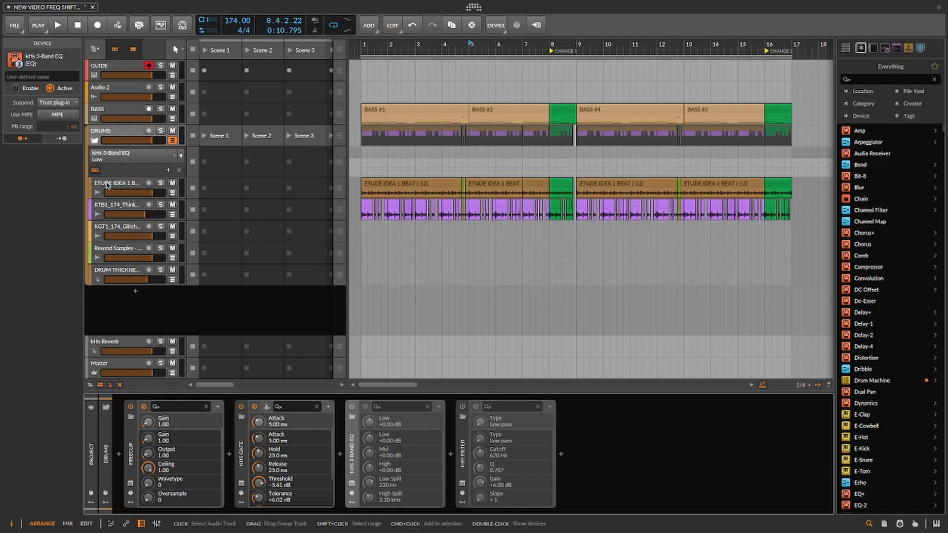
left_click(241, 408)
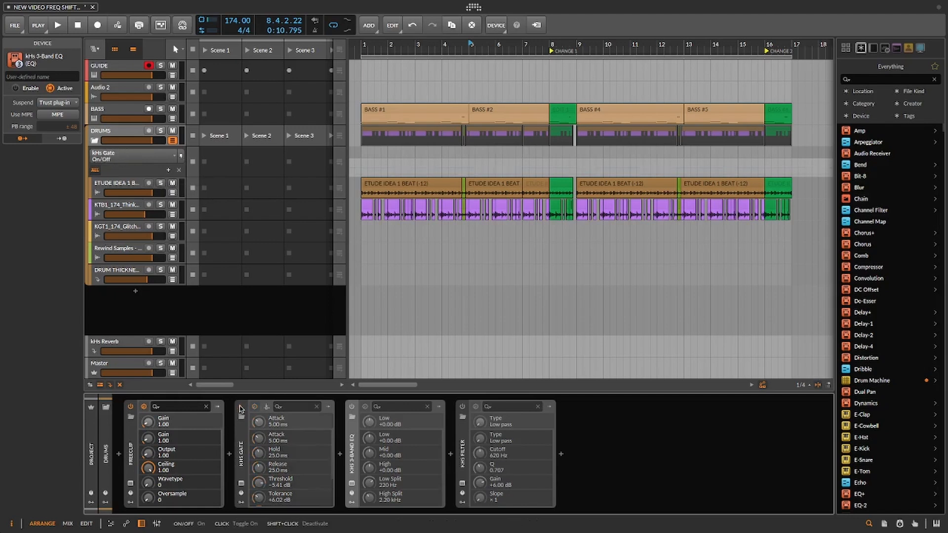
left_click(241, 408)
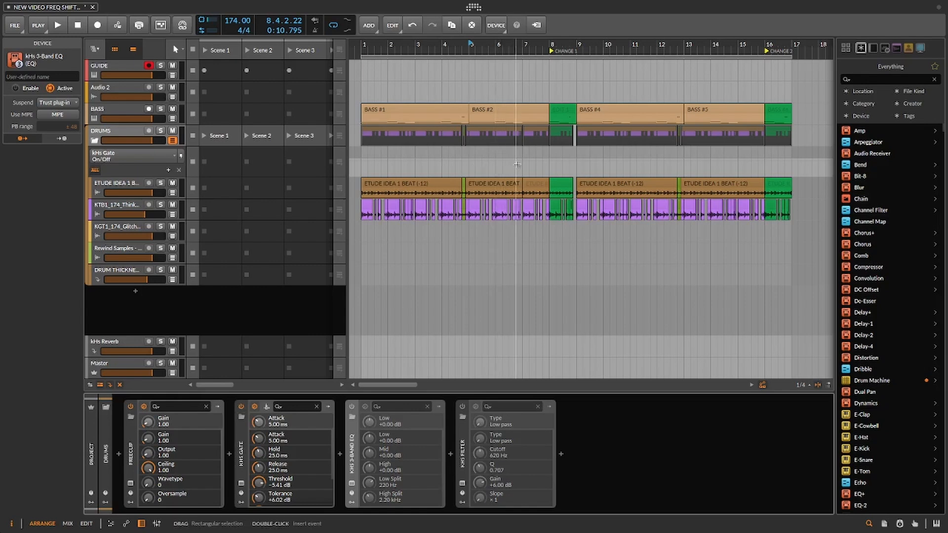
Automate kHs Gate to turn on at bar 8 and off just before bar 9, keeping it off outside that fill
double_click(549, 162)
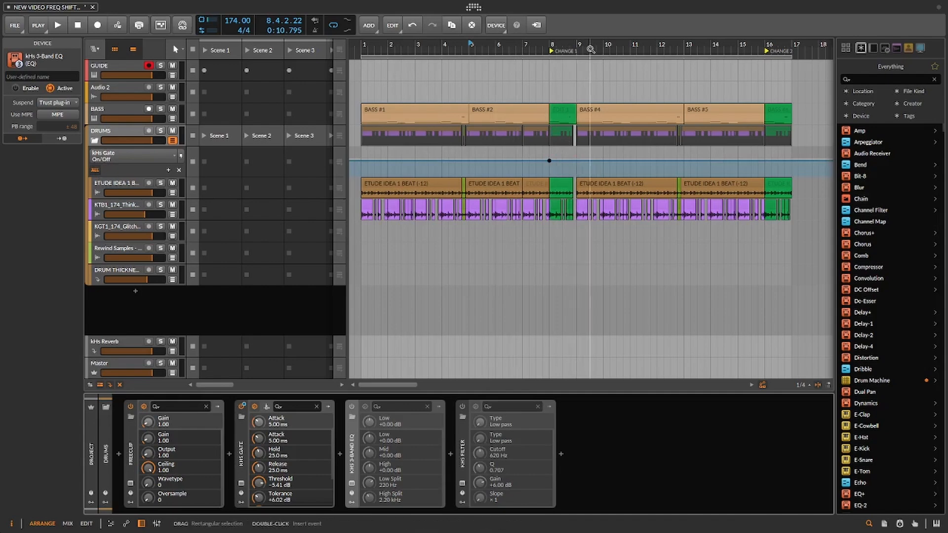
left_click_drag(583, 47, 642, 94)
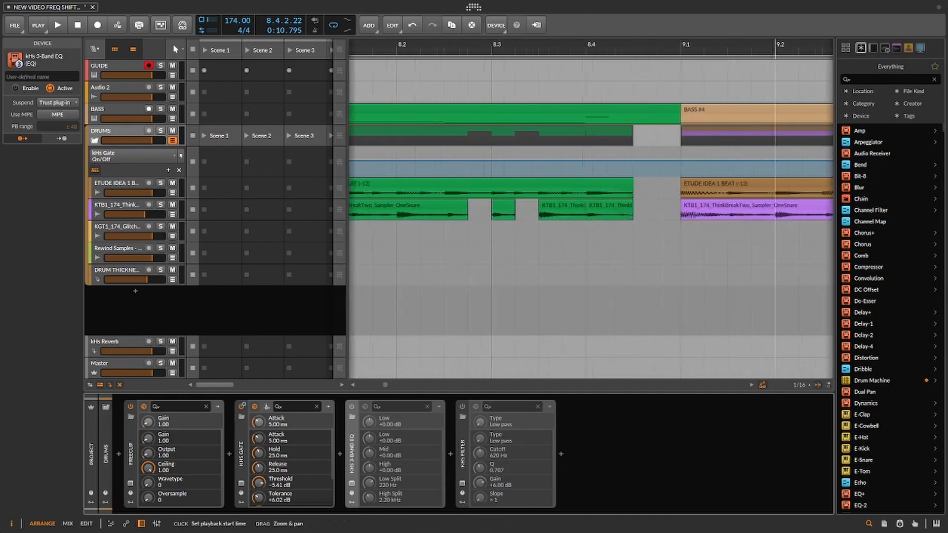
left_click_drag(775, 49, 778, 53)
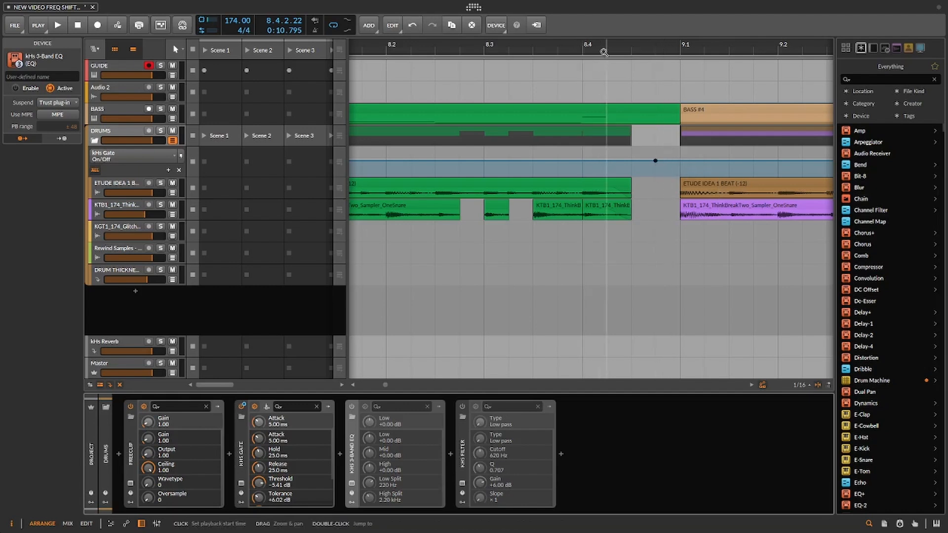
left_click_drag(603, 46, 698, 45)
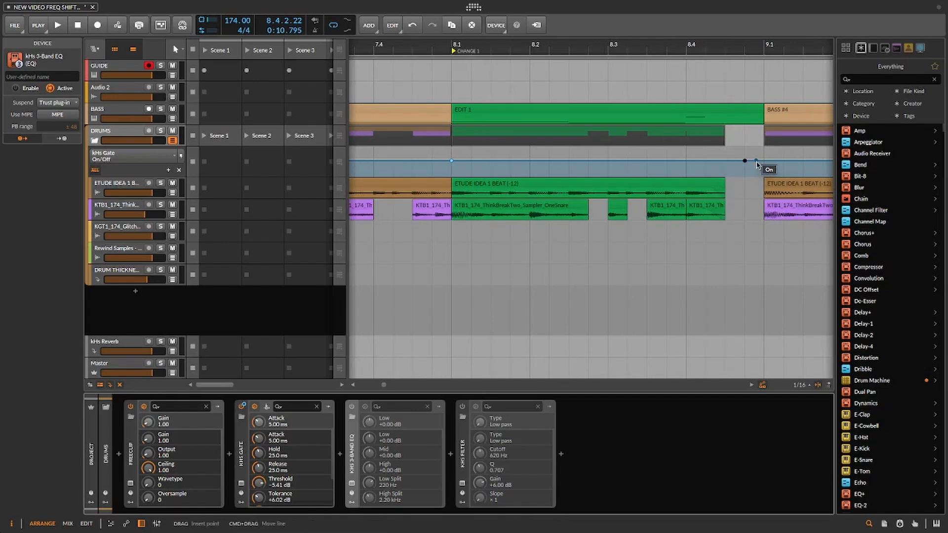
left_click_drag(757, 164, 756, 178)
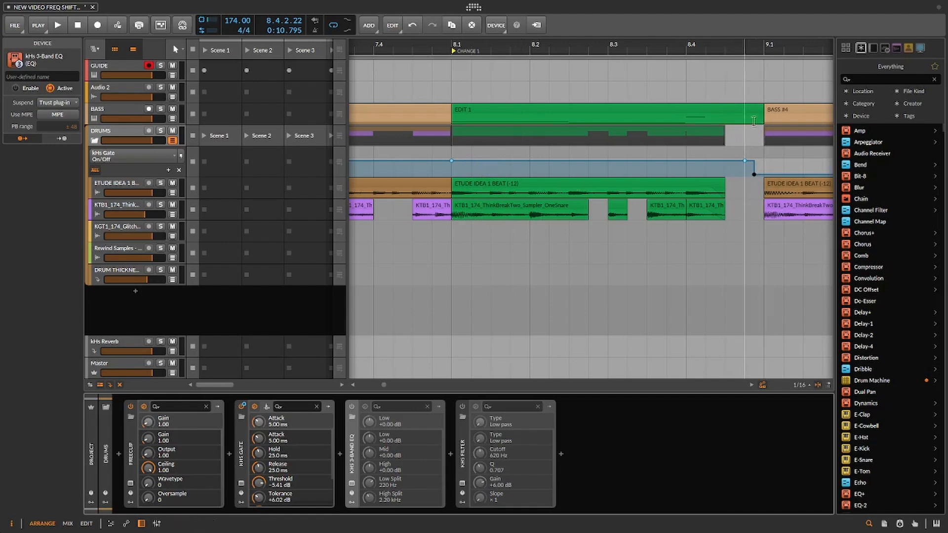
left_click(441, 175)
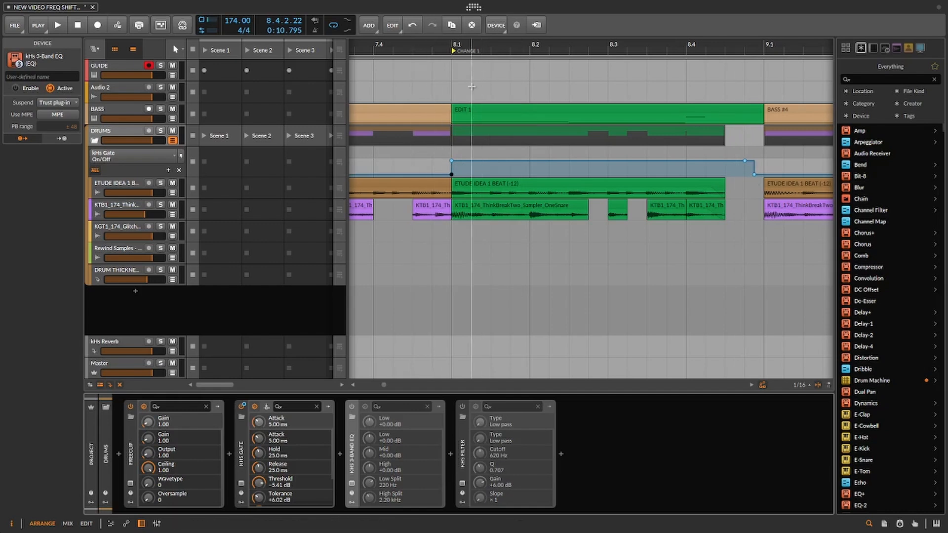
left_click_drag(492, 49, 624, 47)
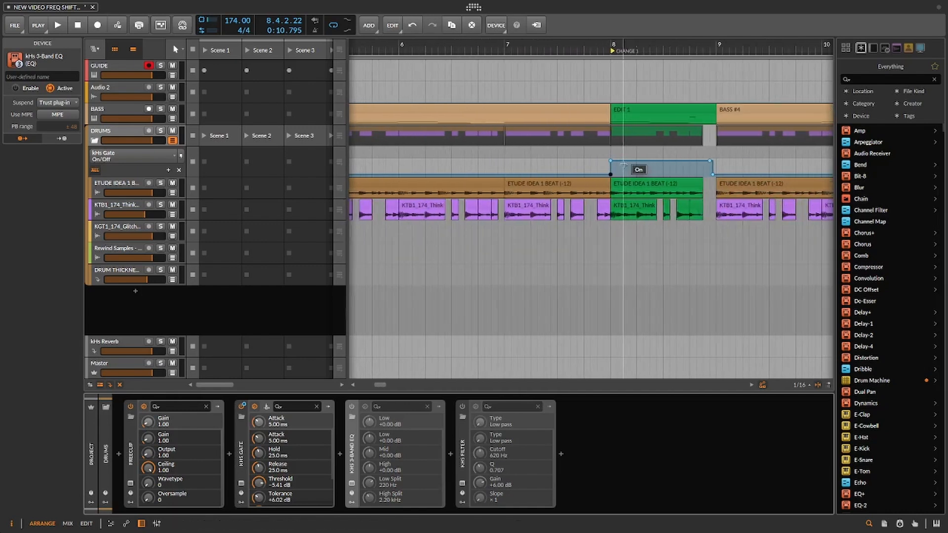
Audition the gated bar 8 fill by playing the arrangement from bar 6 and again from bar 8
left_click(400, 45)
key("space")
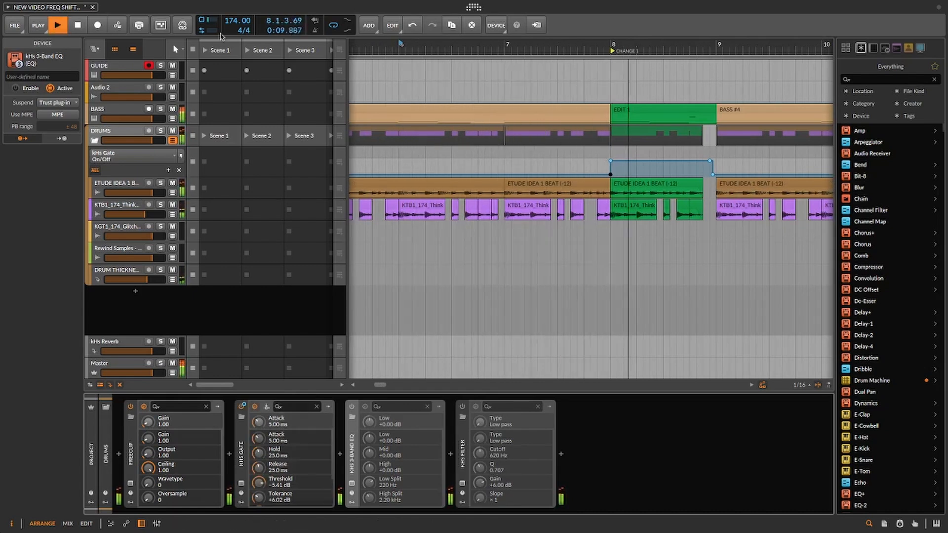
key("space")
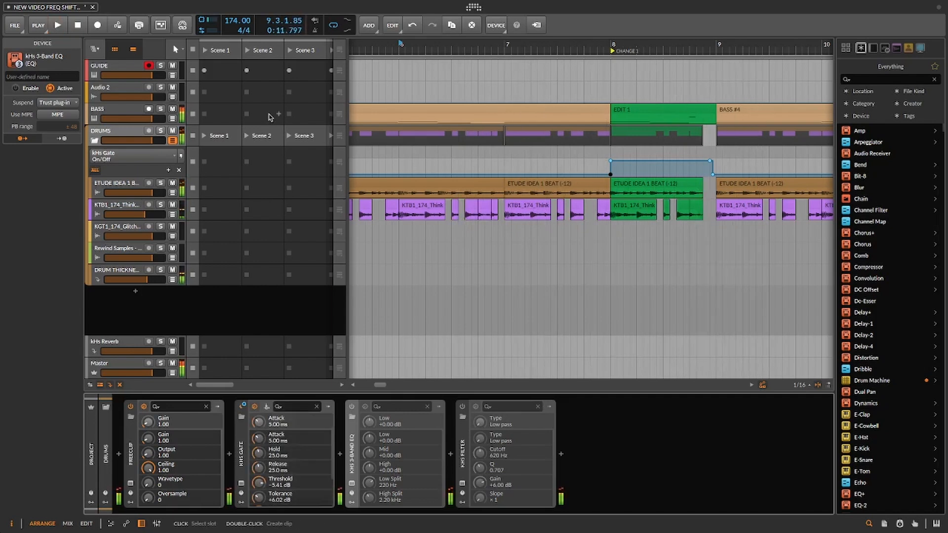
key("space")
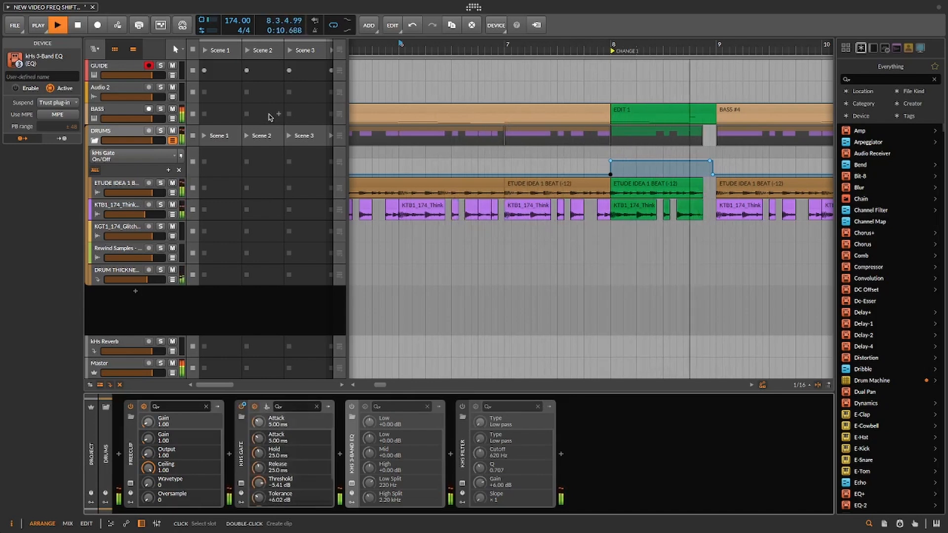
key("space")
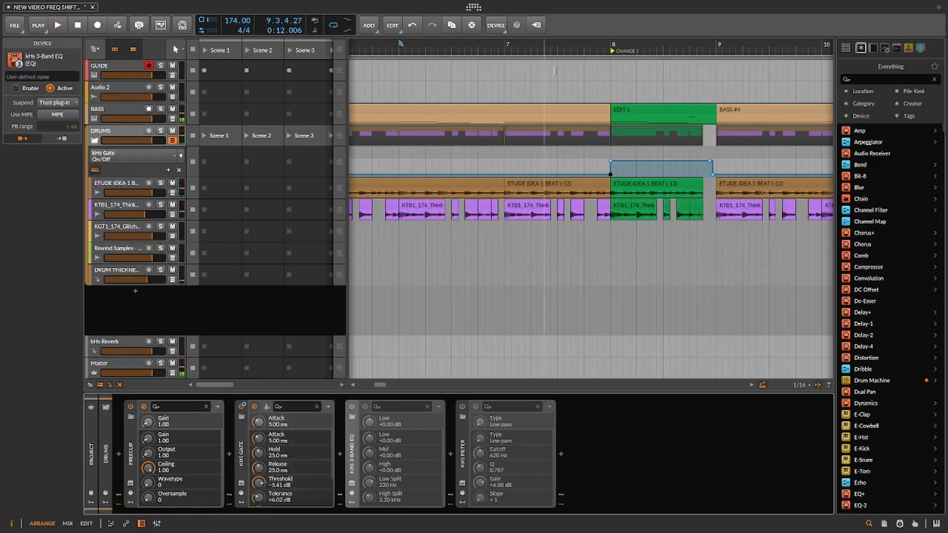
left_click(615, 46)
key("space")
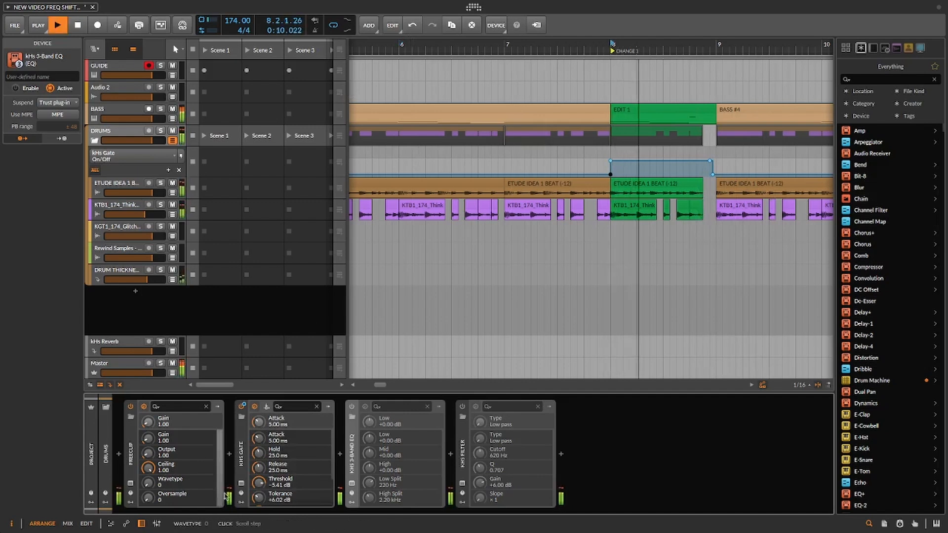
key("space")
Set the kHs Gate threshold to -5.49 dB, audition the fill from bar 8, and close the gate's plug-in window
left_click(241, 483)
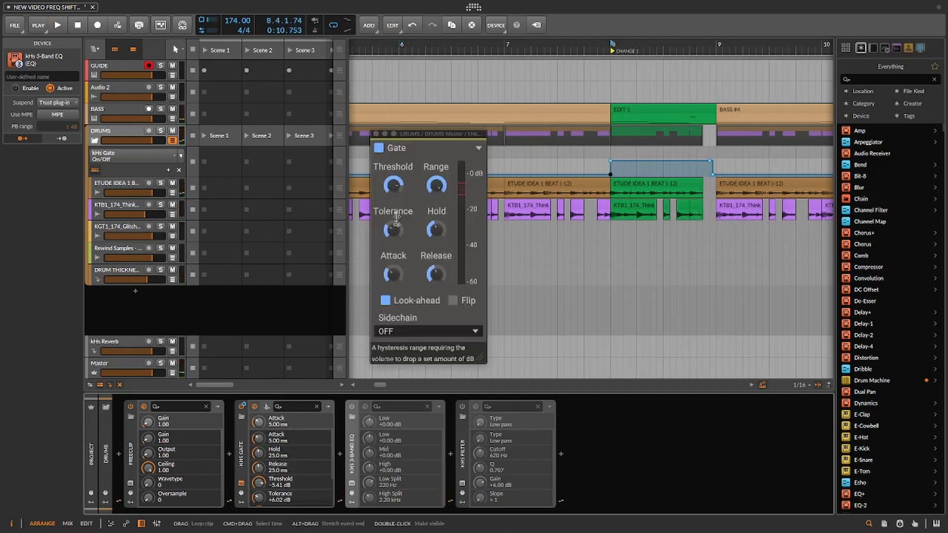
left_click_drag(393, 188, 394, 186)
key("space")
key("space")
key("space")
key("space")
key("space")
key("space")
key("space")
key("space")
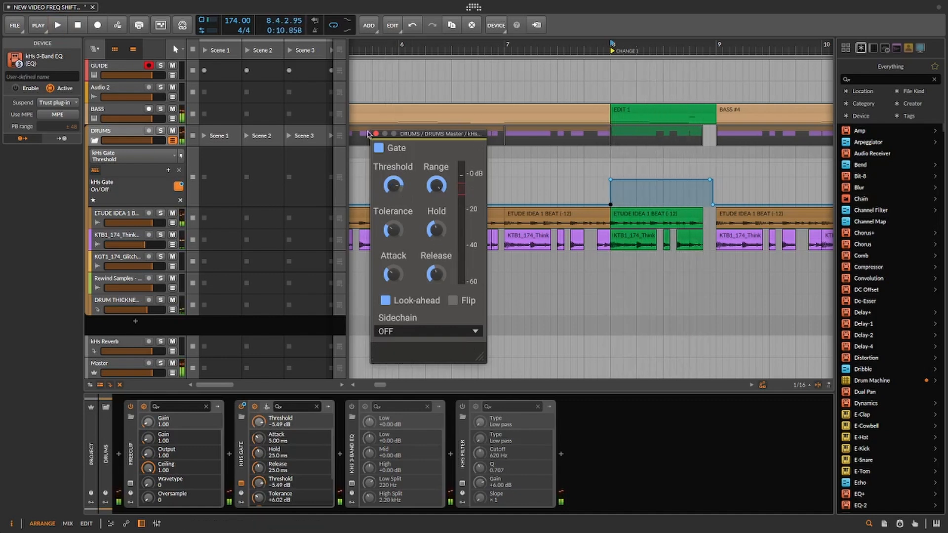
left_click(376, 134)
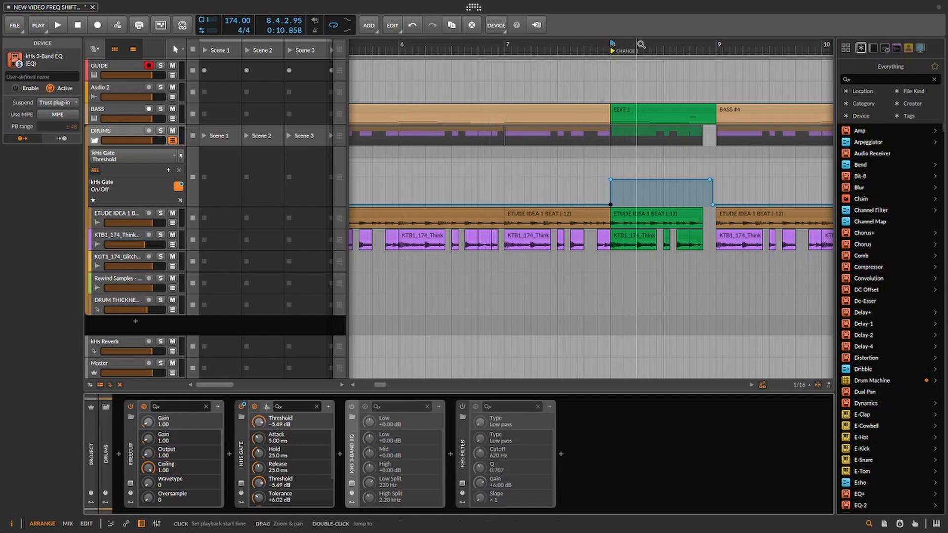
Enable kHs 3-Band EQ on the DRUMS group, open its plug-in window, and target the automation lane to its Low gain
left_click_drag(638, 44, 612, 47)
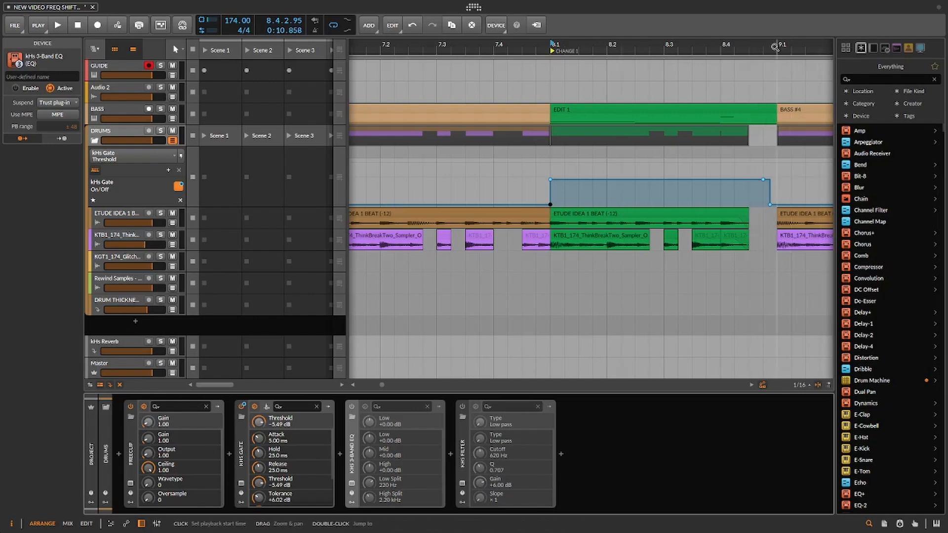
left_click(352, 408)
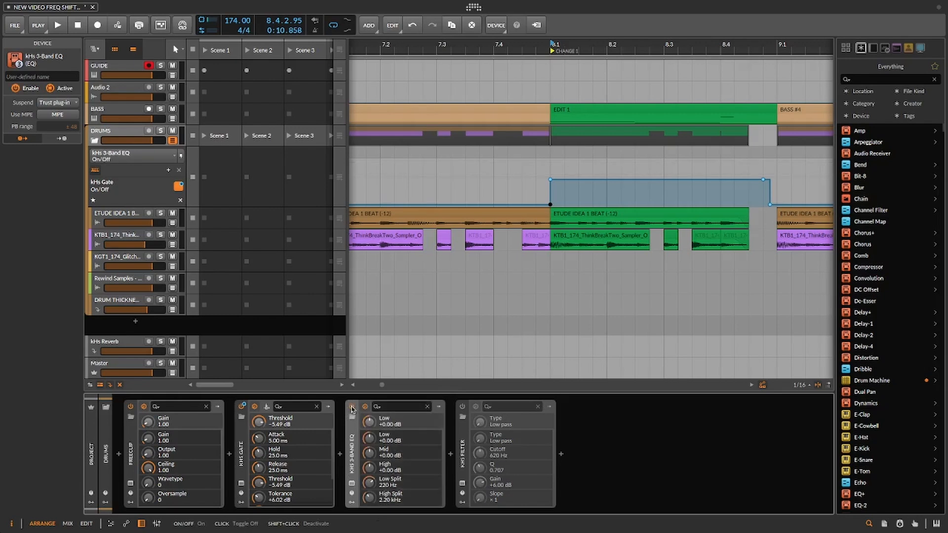
left_click(352, 486)
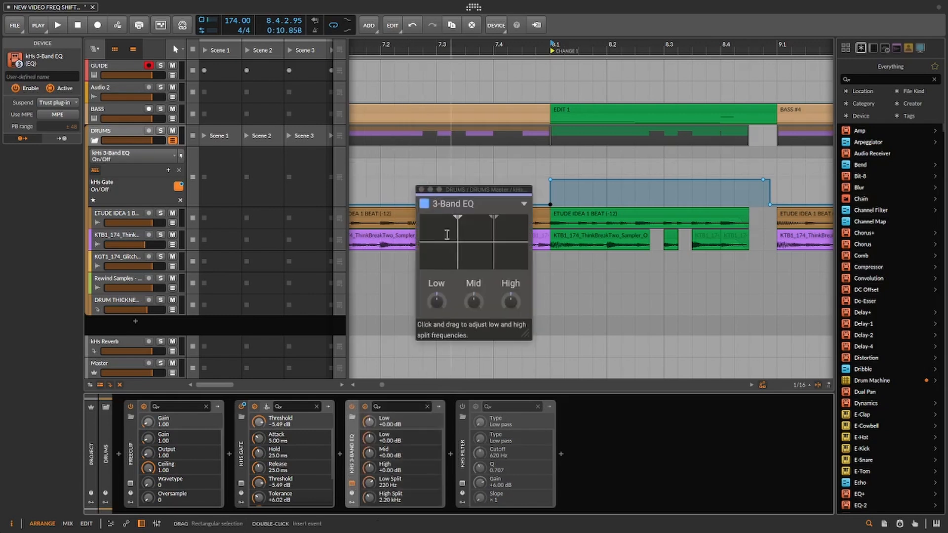
left_click(437, 302)
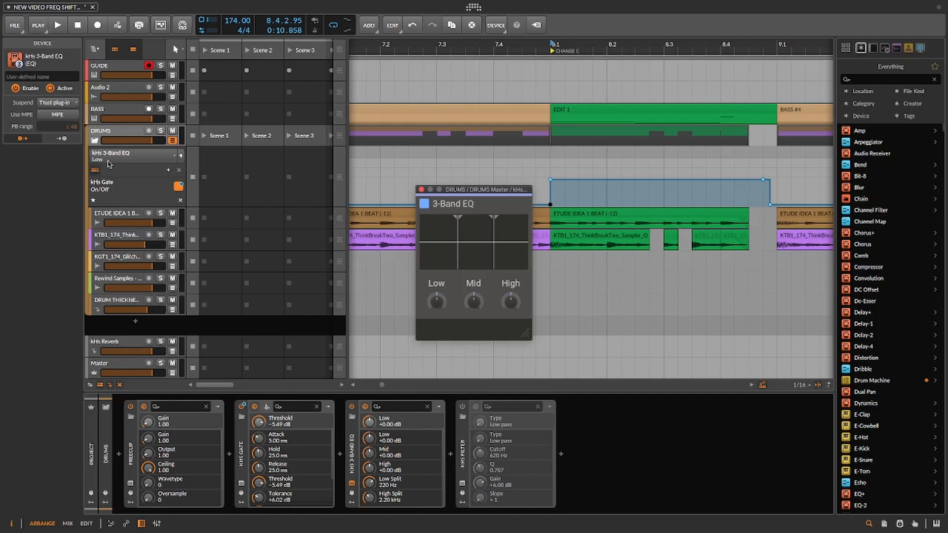
Automate the EQ's Low gain from 50% at the start of bar 8 to 10% at 8.4.3.00, returning to 50% just before bar 9
left_click(550, 170)
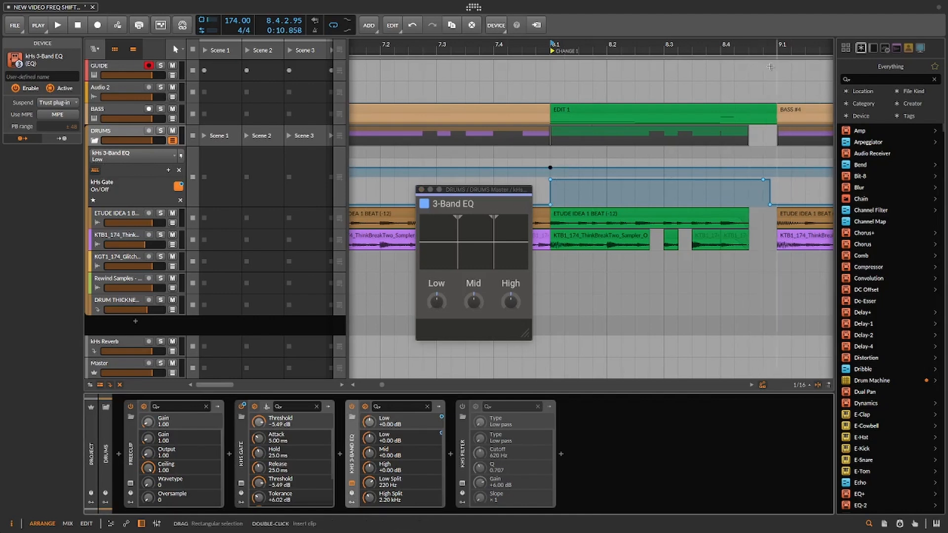
scroll(751, 148, "up", 5)
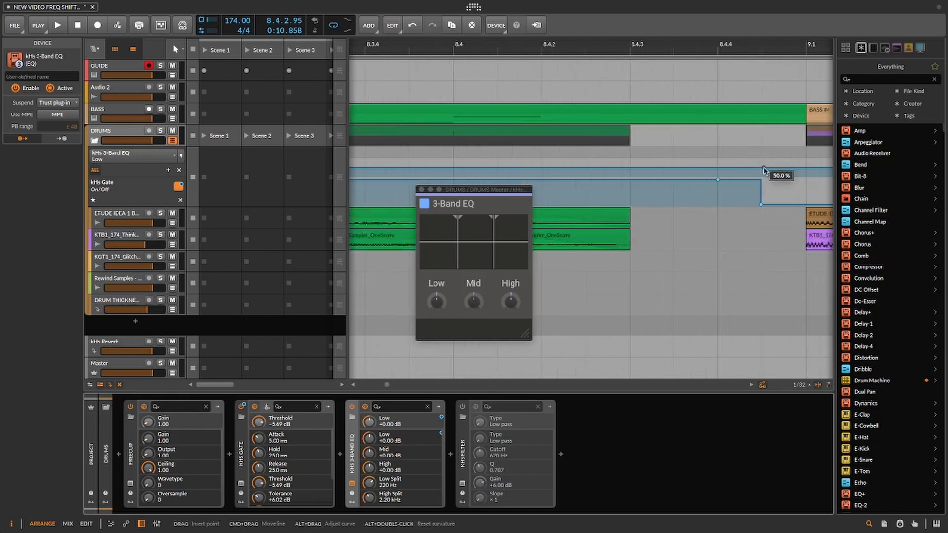
left_click_drag(762, 169, 762, 168)
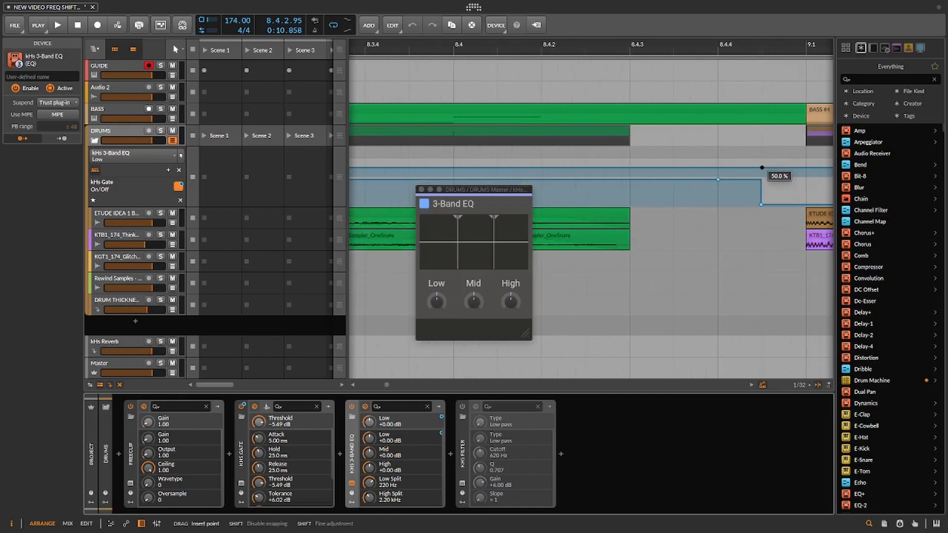
left_click_drag(684, 47, 774, 65)
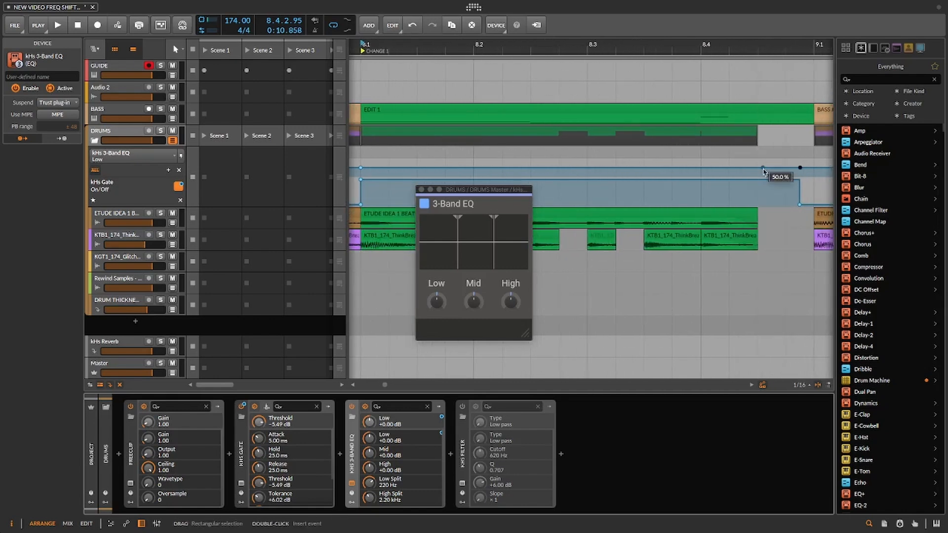
left_click_drag(764, 169, 759, 175)
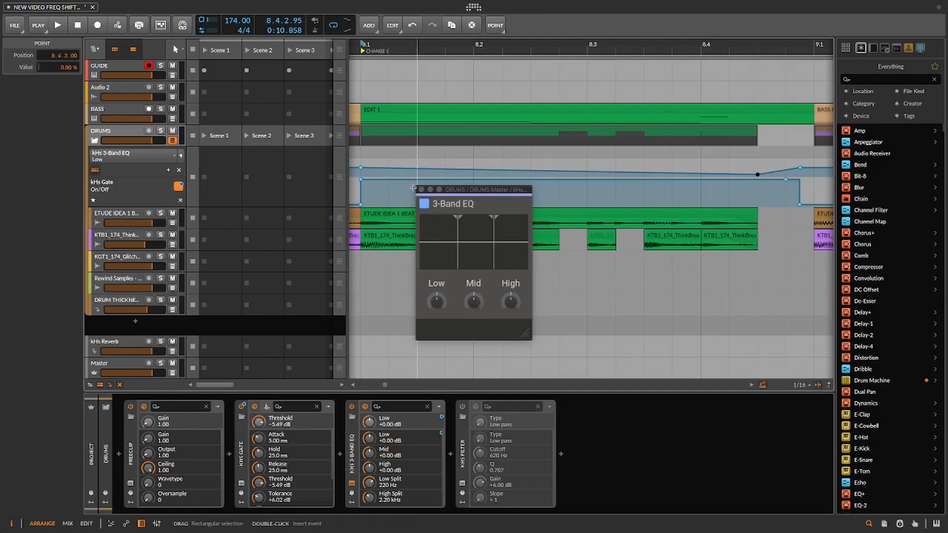
mouse_move(759, 175)
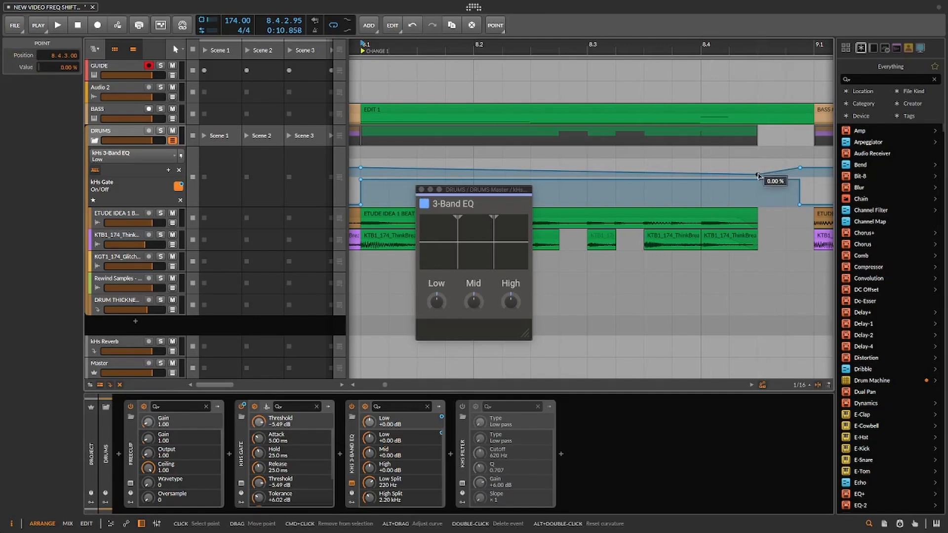
left_click_drag(759, 175, 759, 173)
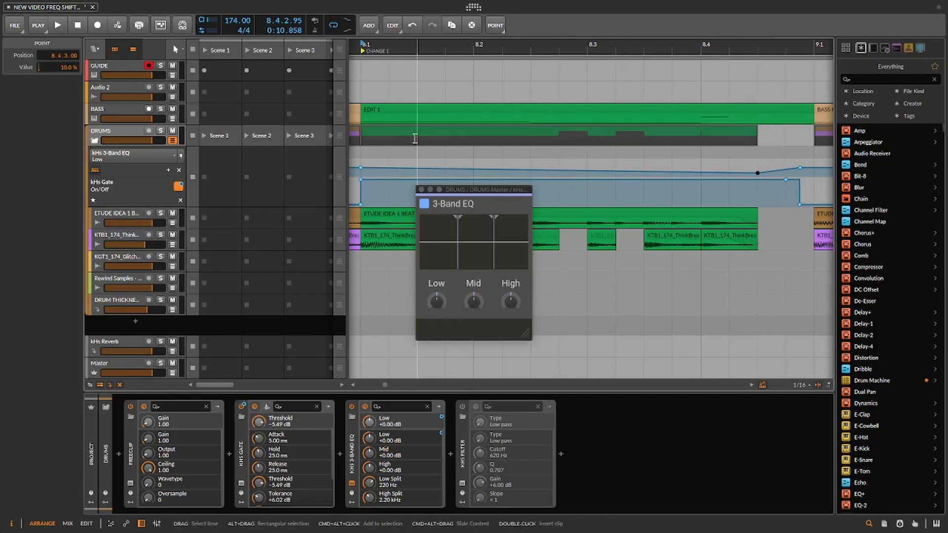
Automate the EQ's Mid gain from 50% at 8.1.1.00 to 32% at 8.4.3.00, returning to 50% at 8.4.4.50
left_click(474, 302)
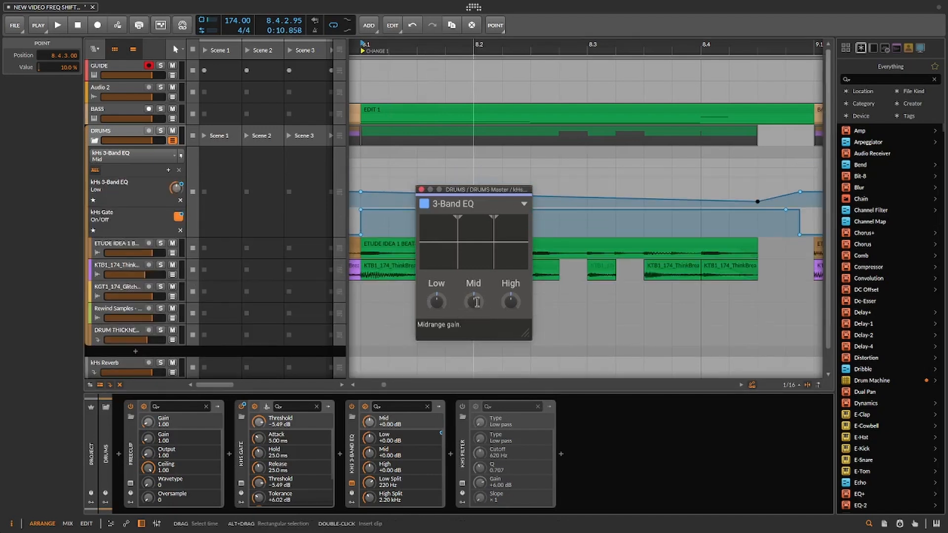
left_click(361, 168)
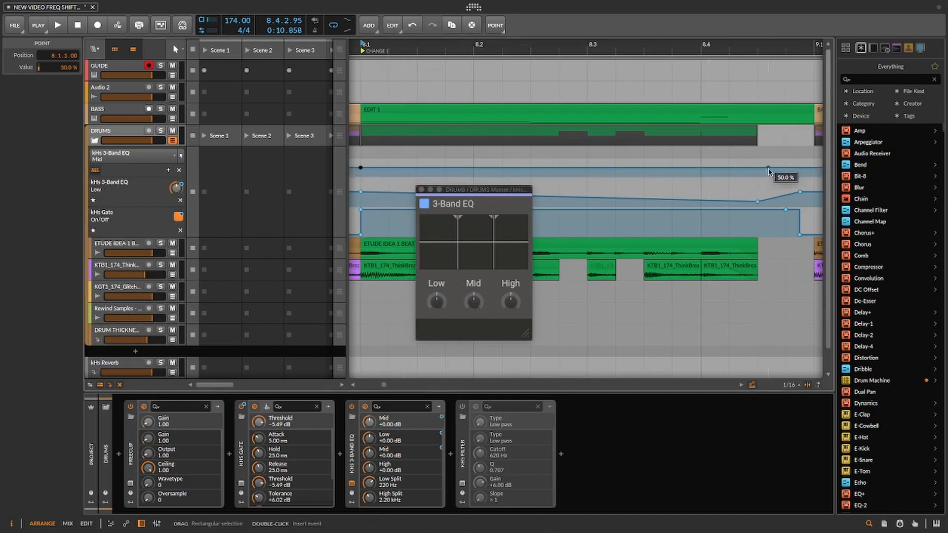
left_click(800, 169)
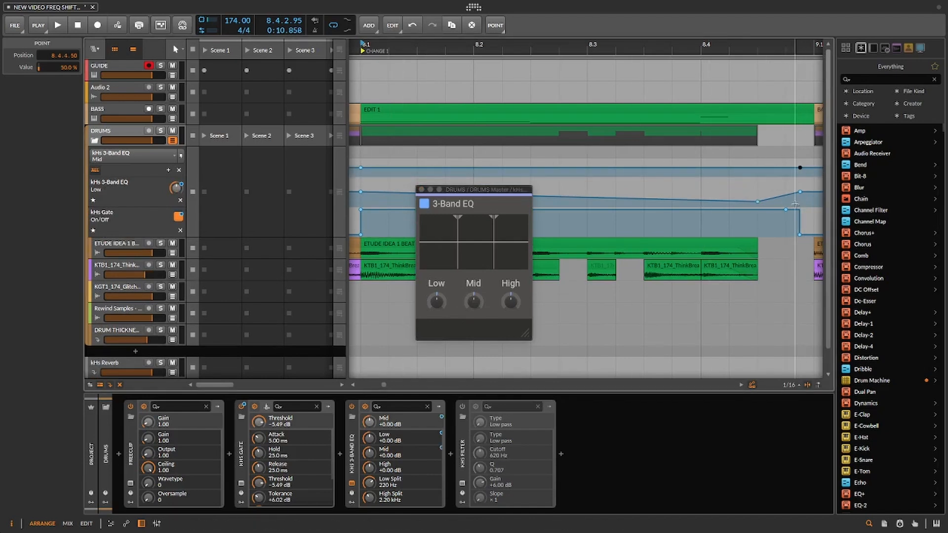
left_click(758, 168)
left_click_drag(757, 169, 758, 169)
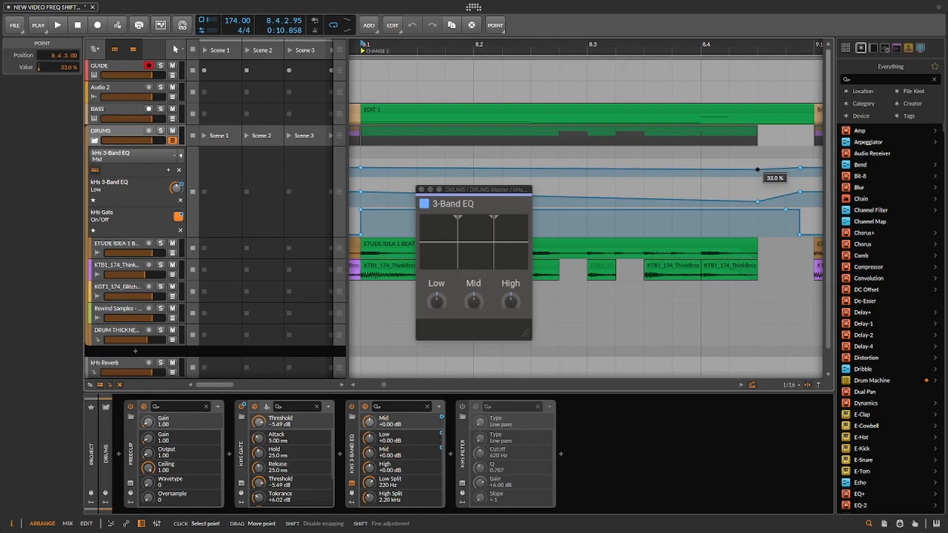
left_click_drag(757, 169, 758, 170)
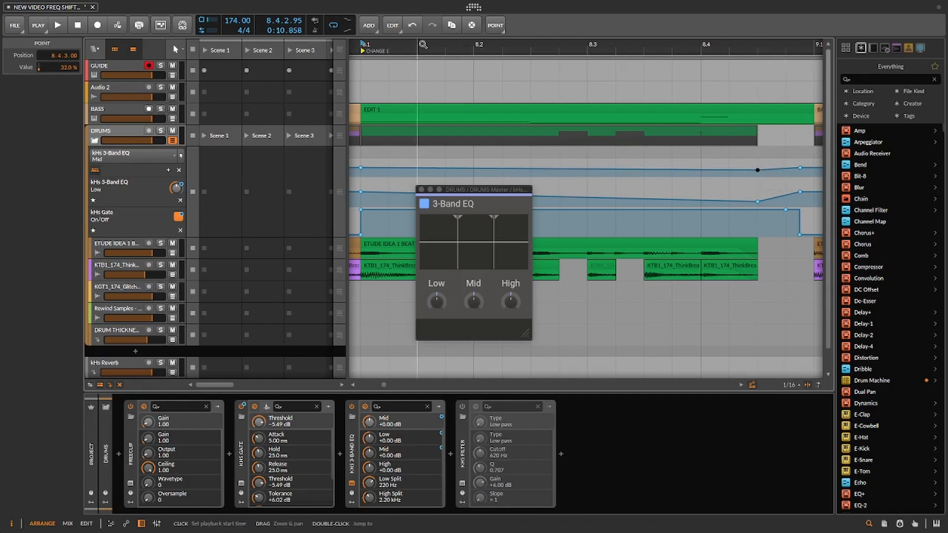
Audition the EQ automation in the bar 8 fill from 7.3 and from bar 6, and close the 3-Band EQ window
left_click_drag(423, 45, 502, 45)
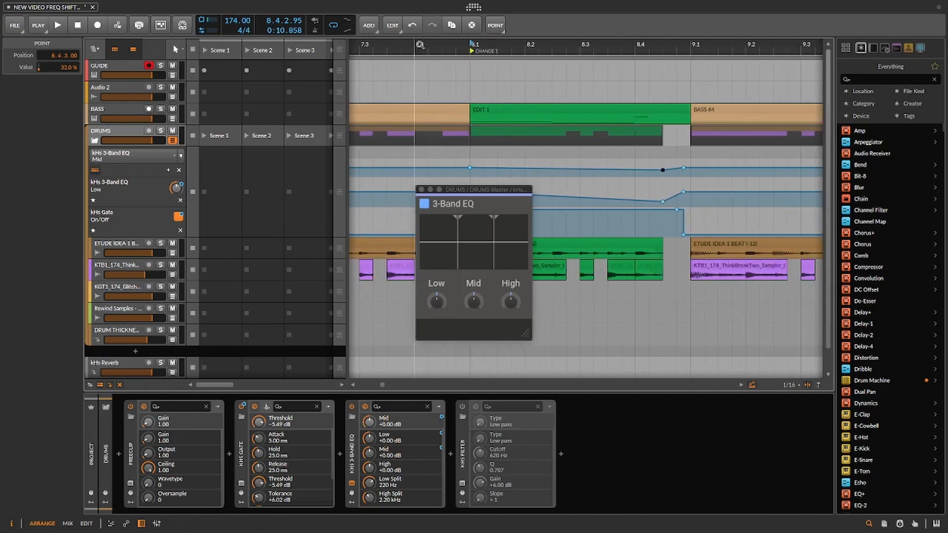
left_click(363, 44)
key("space")
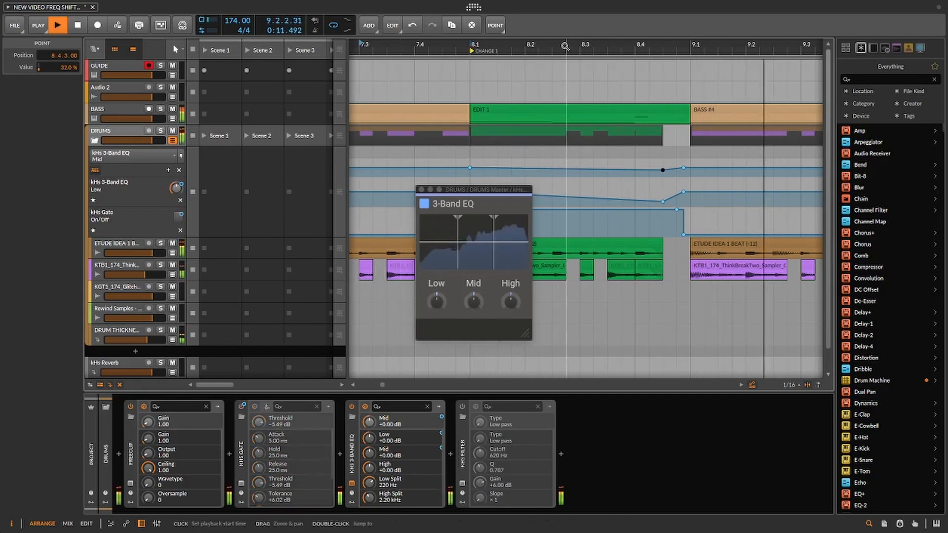
key("space")
left_click_drag(565, 46, 667, 46)
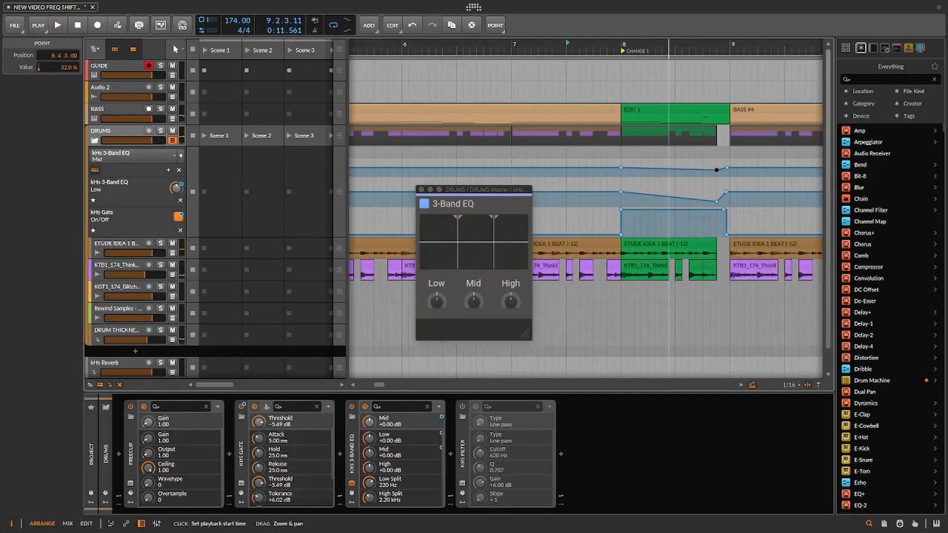
left_click(394, 53)
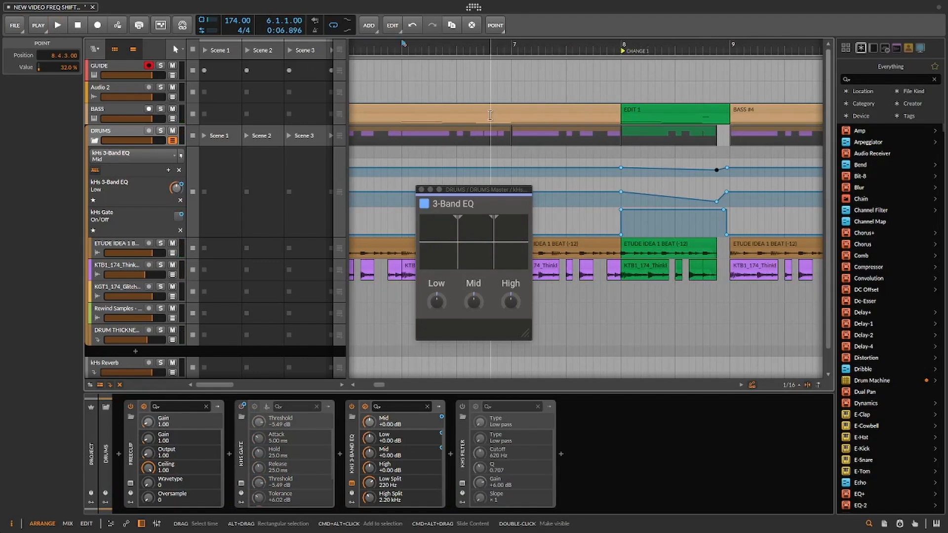
key("space")
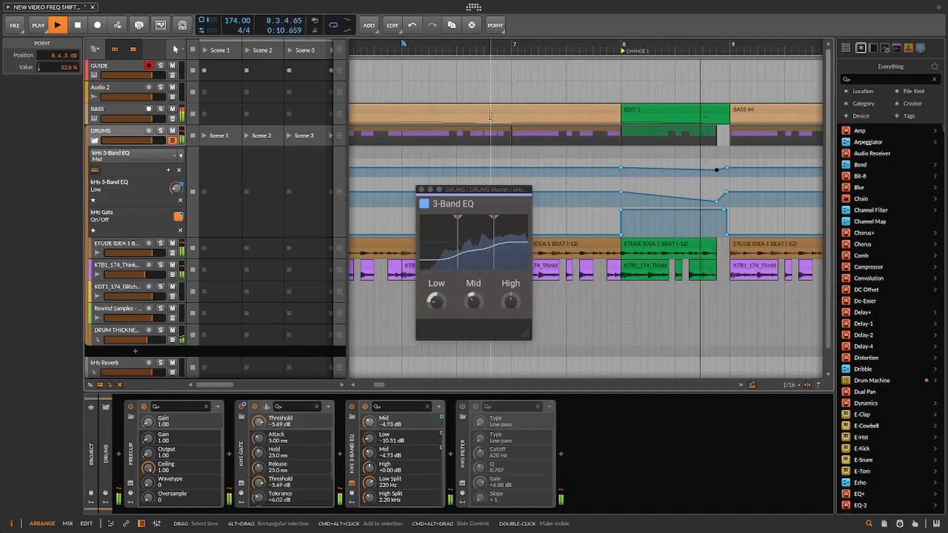
key("space")
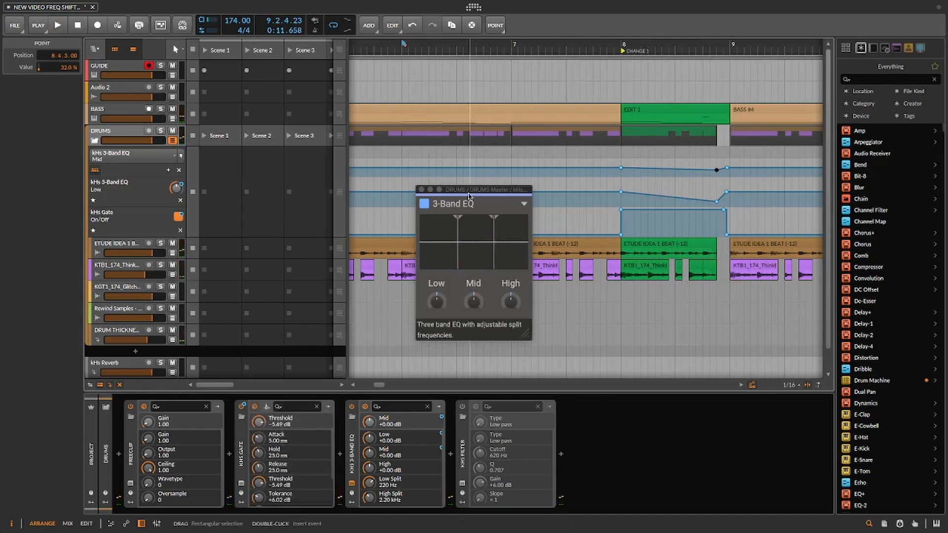
mouse_move(714, 205)
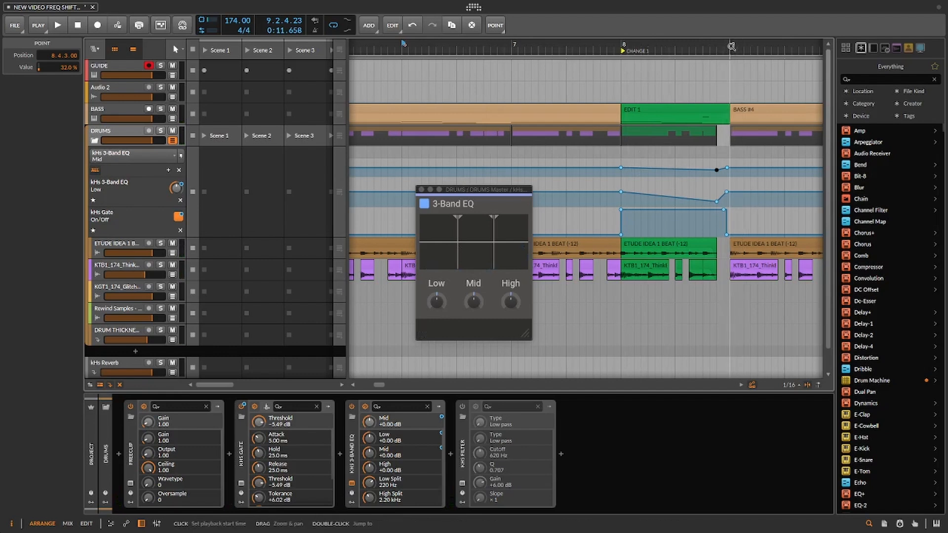
left_click(421, 190)
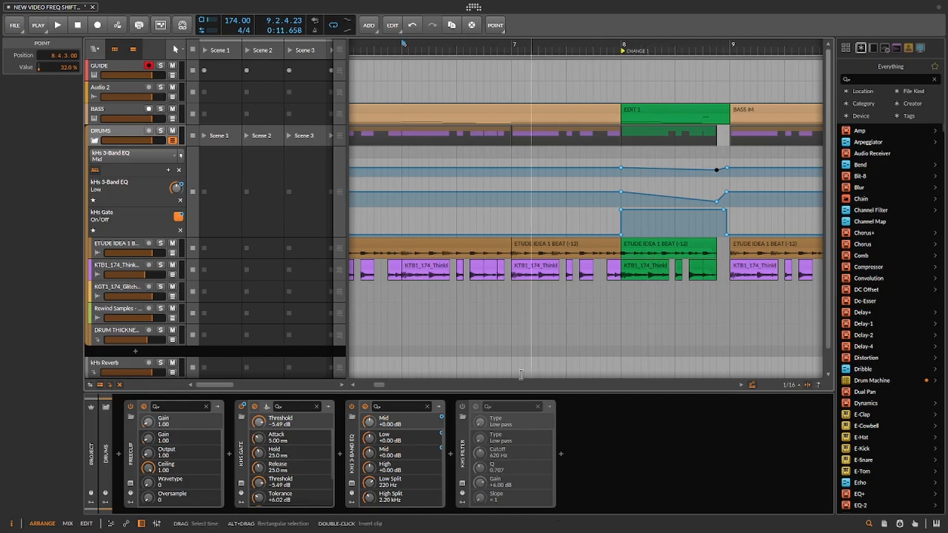
Enable kHs Filter on the DRUMS group and place its opened plug-in window over the arrangement before the bar 8 fill
left_click(462, 436)
left_click(462, 406)
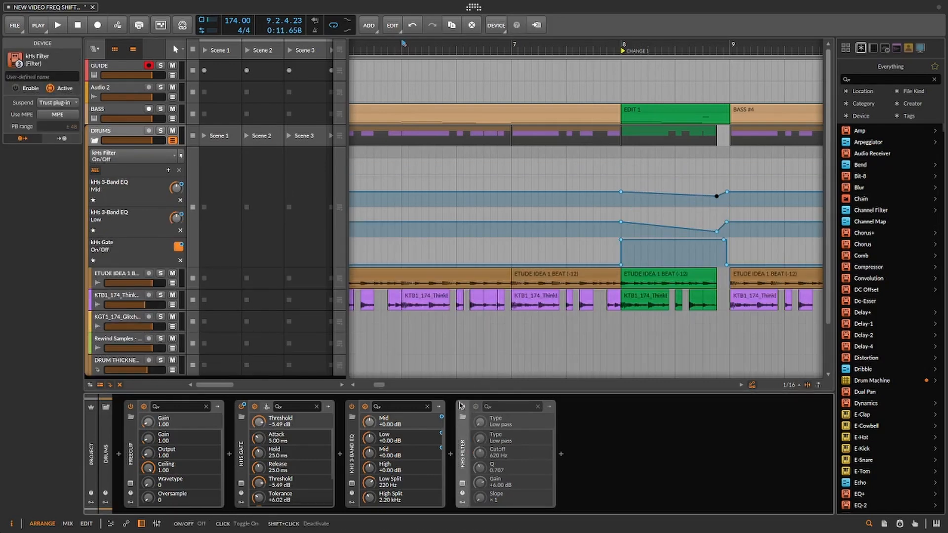
left_click(463, 485)
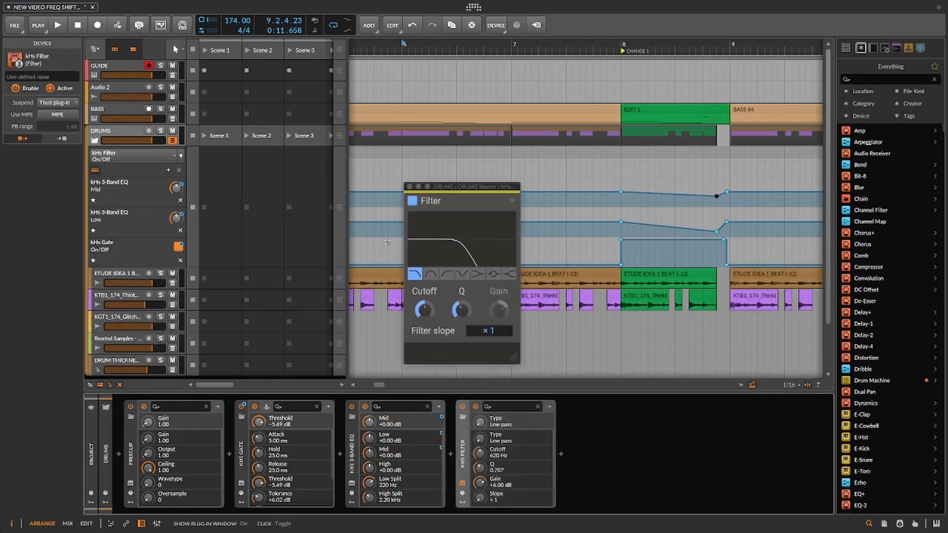
left_click_drag(465, 188, 534, 150)
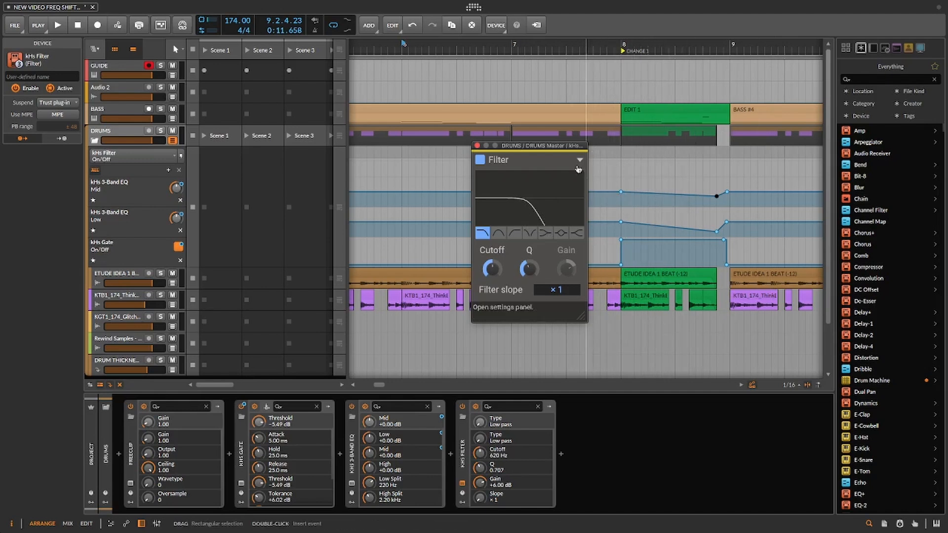
Set kHs Filter to high pass with a Q of 2.056, and move its window clear of the bar 8 fill
left_click_drag(553, 148, 547, 146)
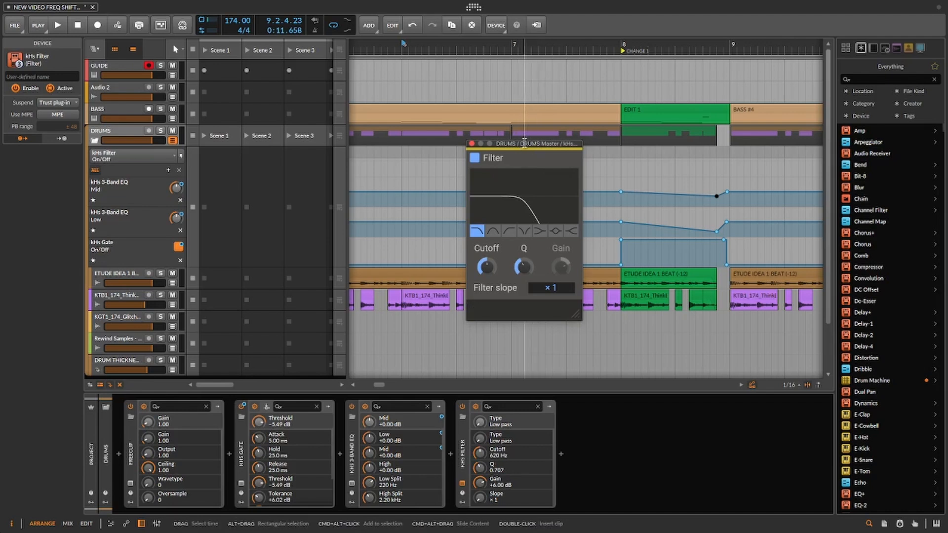
left_click_drag(522, 143, 519, 98)
left_click(504, 188)
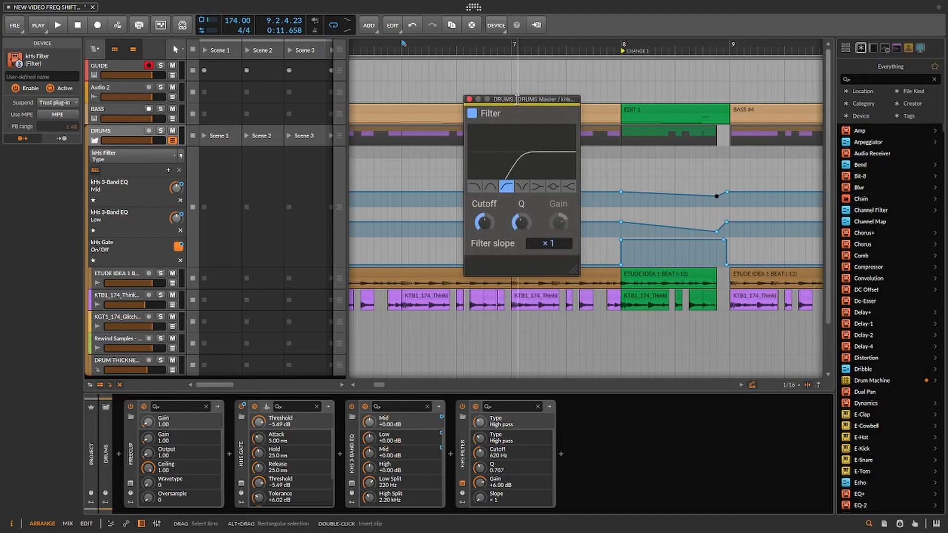
left_click_drag(519, 96, 435, 110)
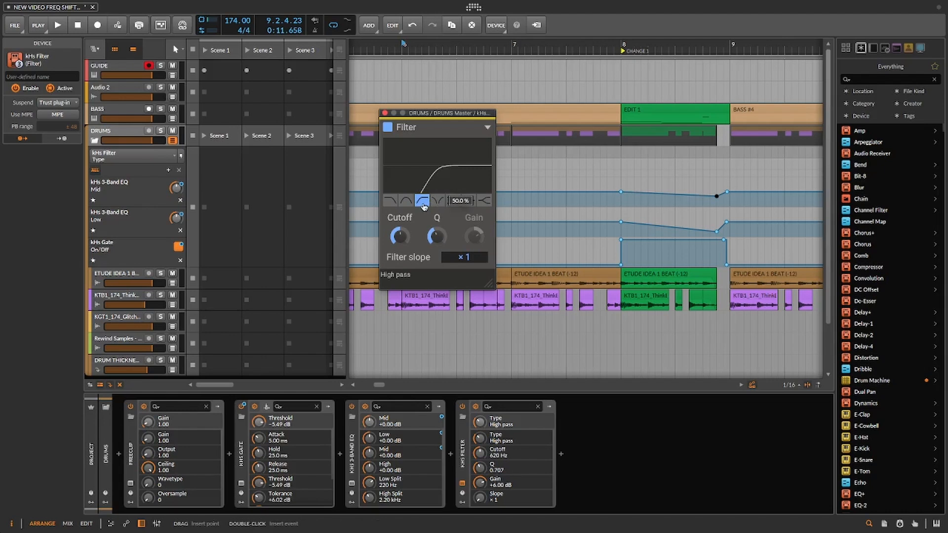
mouse_move(437, 236)
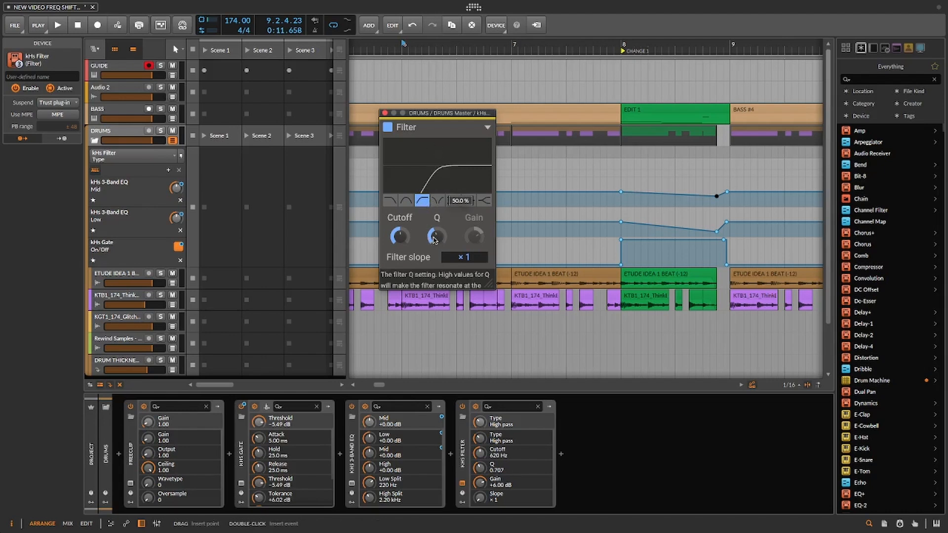
left_click_drag(436, 236, 436, 223)
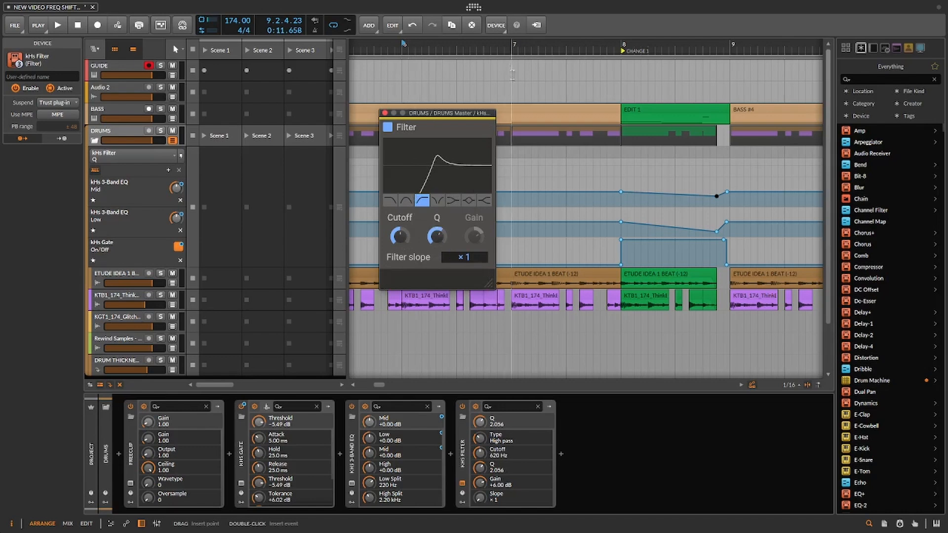
Raise the Filter's cutoff to 5.08 kHz and its Q to 2.203 while playing the arrangement from bar 6
left_click(513, 44)
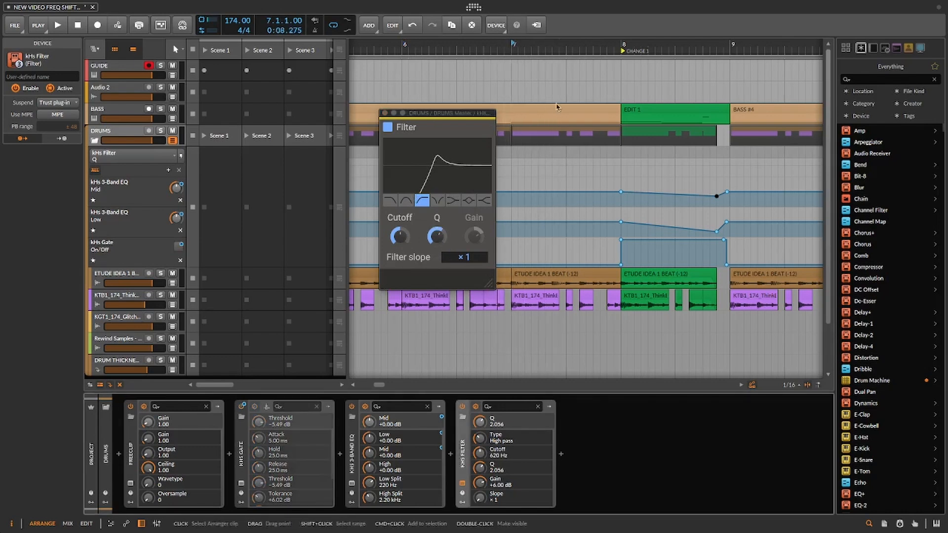
left_click(402, 45)
key("space")
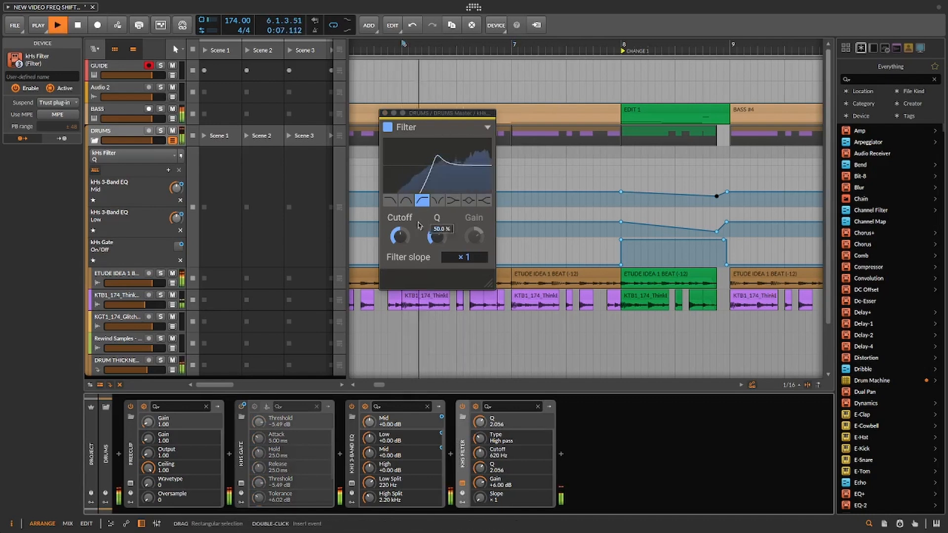
mouse_move(400, 236)
left_mouse_down()
mouse_move(400, 210)
mouse_move(436, 232)
mouse_move(400, 236)
left_mouse_up()
left_click(436, 236)
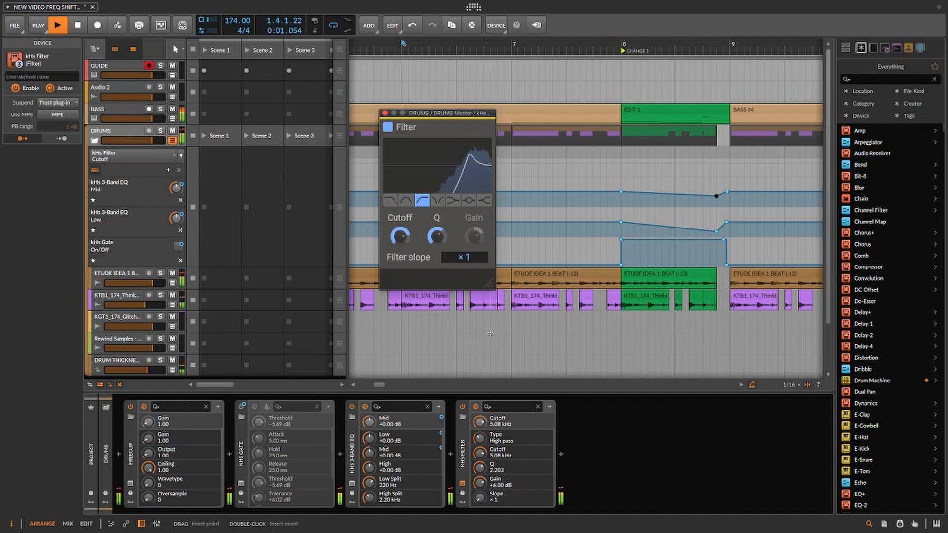
key("space")
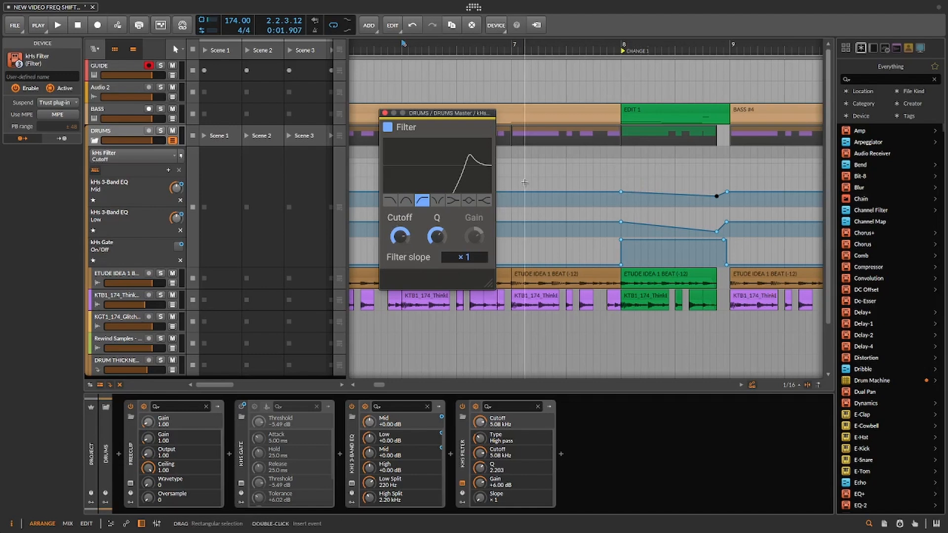
Automate the Filter cutoff from 0% at 8.1.1.00 quickly up to 79.9%, falling to 15.9% at 8.4.3.00 and back to 0% before bar 9
double_click(620, 165)
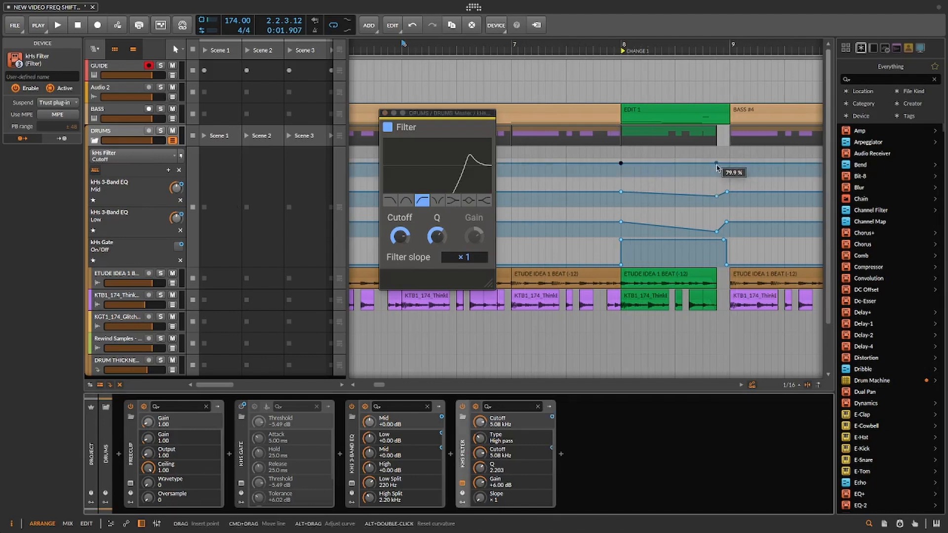
double_click(717, 164)
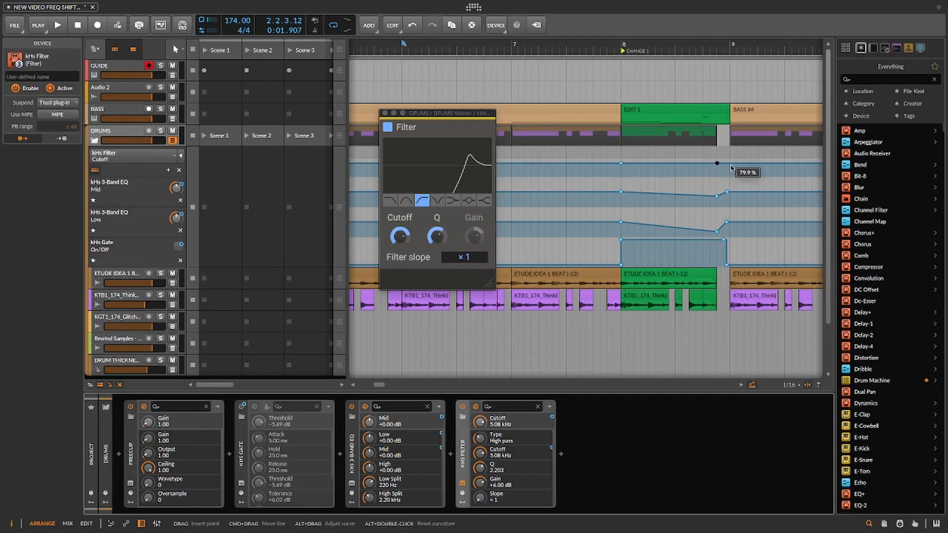
left_click_drag(731, 168, 717, 177)
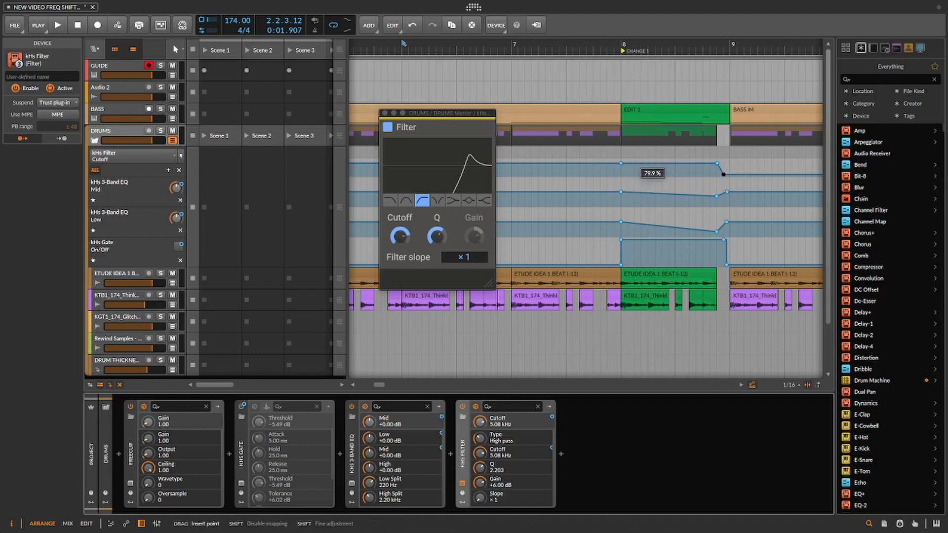
left_click(635, 164)
left_click_drag(618, 165, 627, 174)
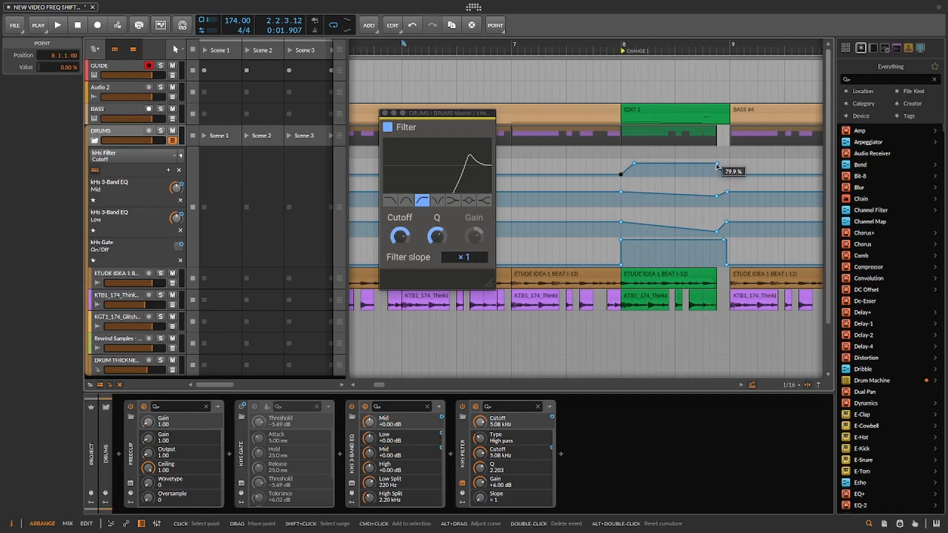
left_click_drag(718, 165, 719, 176)
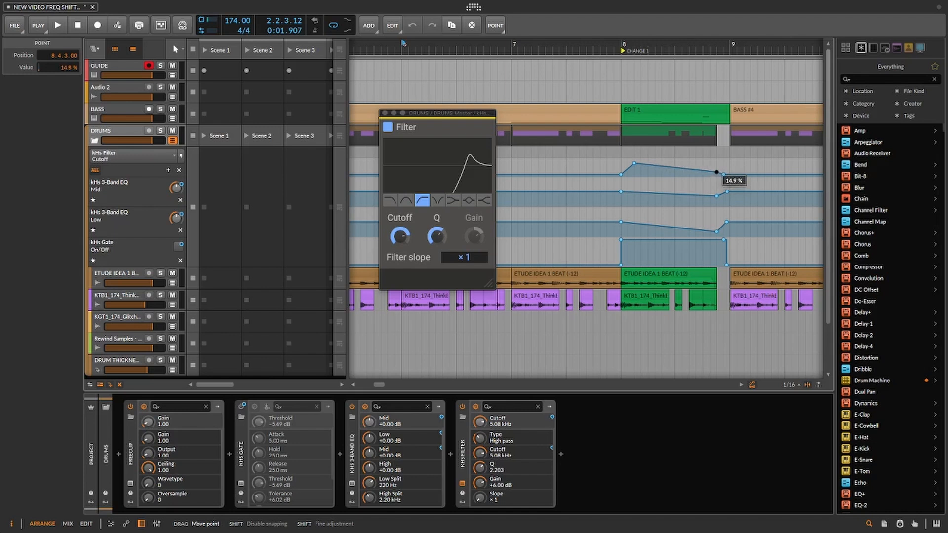
left_click_drag(717, 171, 717, 172)
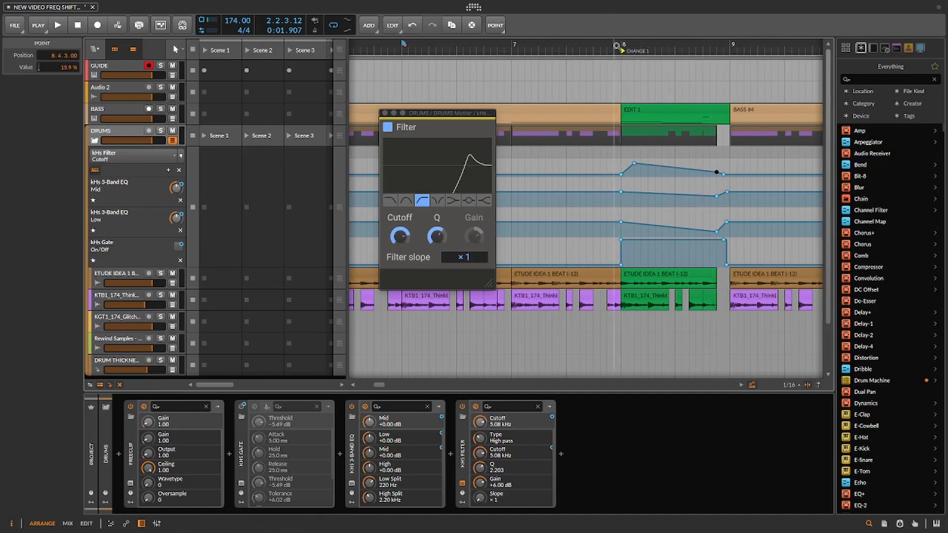
Audition the Filter cutoff automation in the bar 8 fill from bar 7
left_click(514, 45)
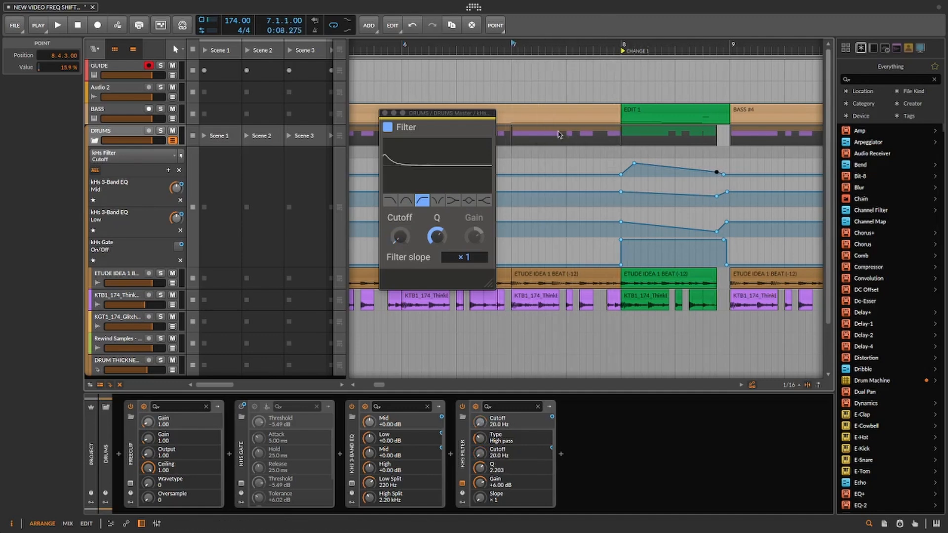
key("space")
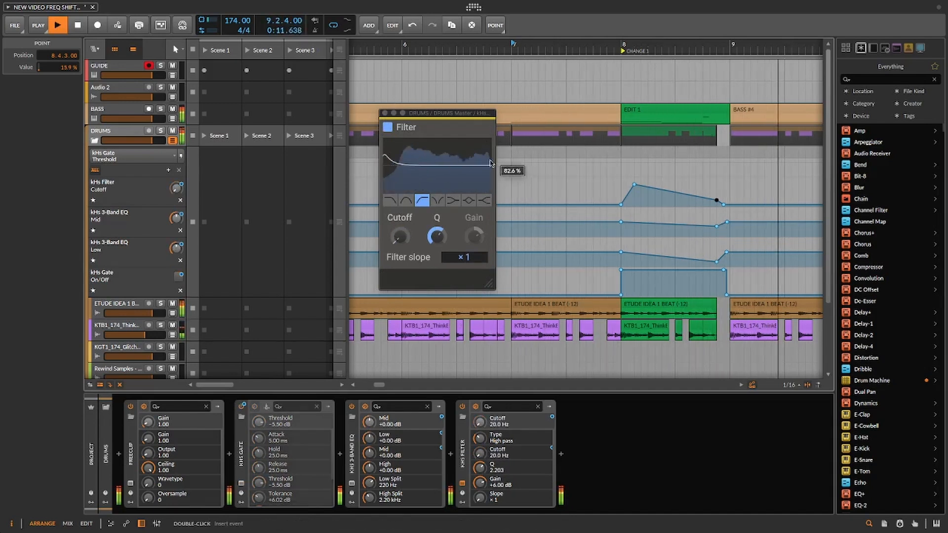
key("space")
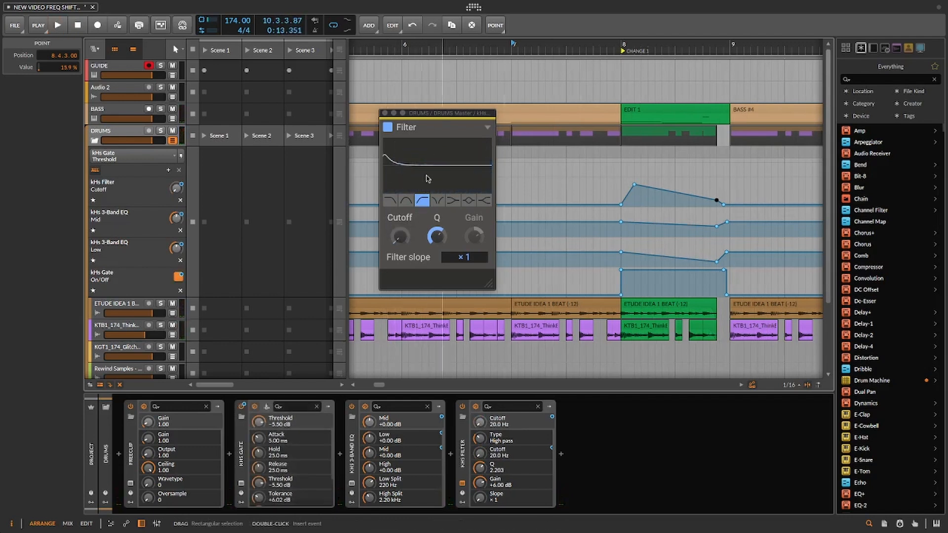
Automate the Filter's Q from 0% at 8.1.1.00 quickly up to 64.6%, falling to 35.1% at 8.4.3.00 and back to 0% before bar 9
left_click(436, 236)
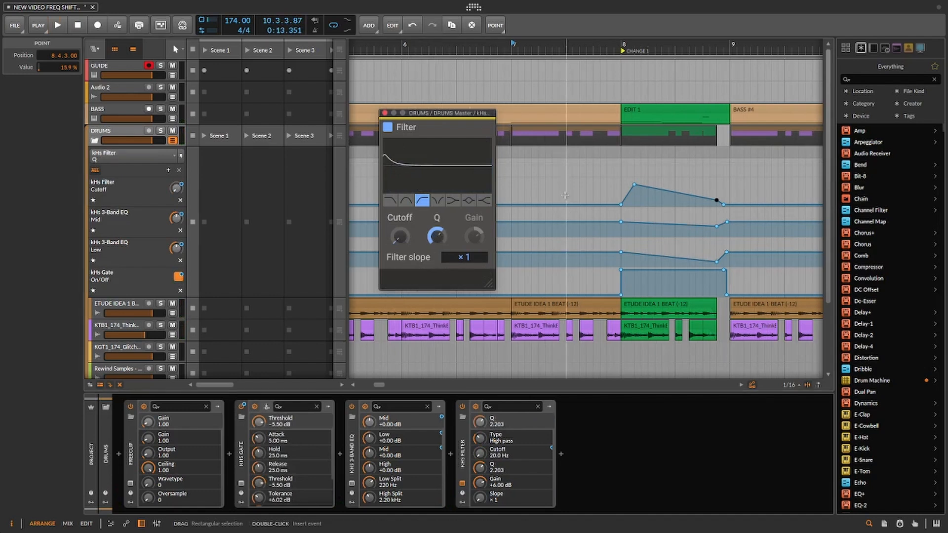
left_click(621, 167)
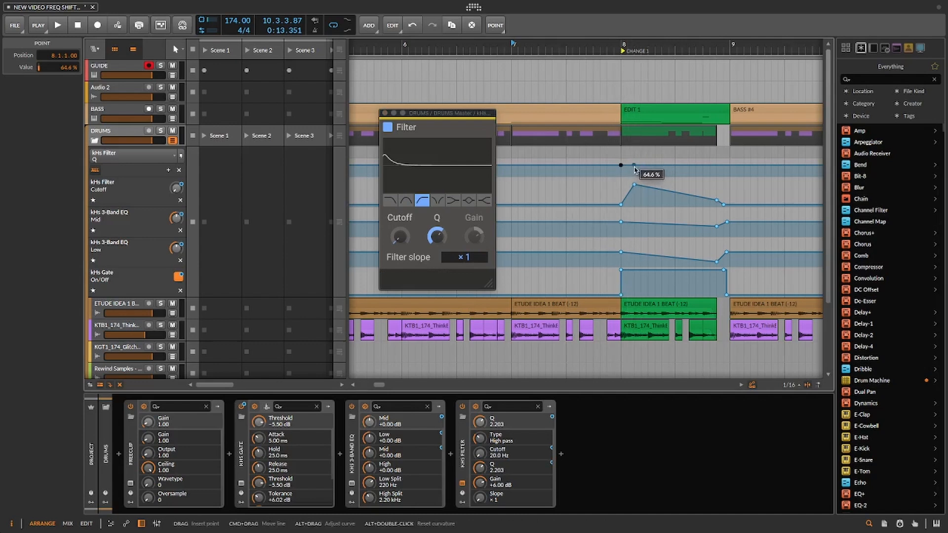
left_click(634, 166)
left_click_drag(621, 167, 620, 175)
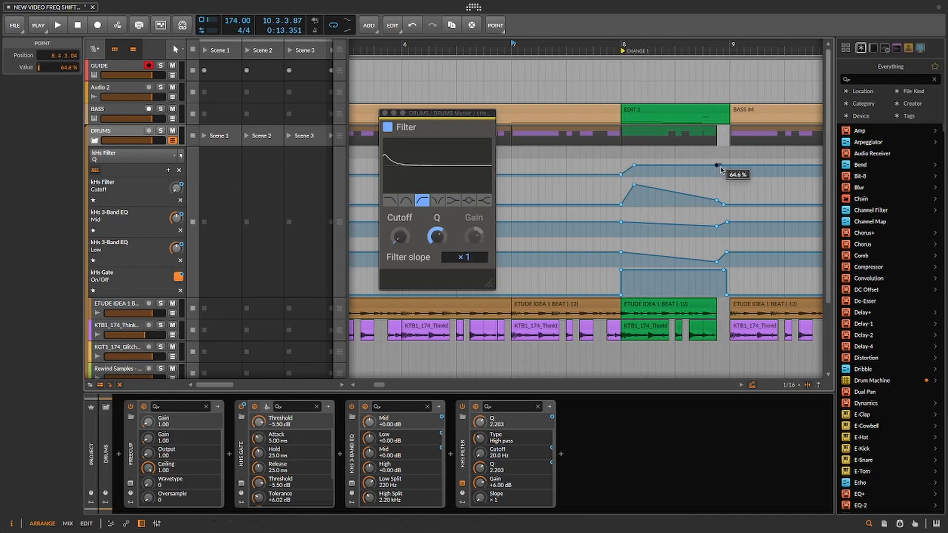
left_click_drag(723, 166, 723, 175)
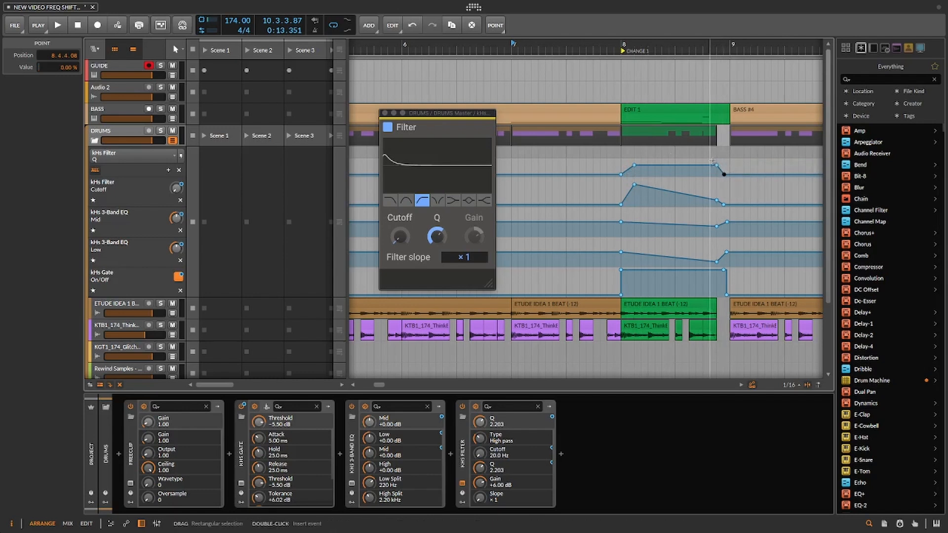
left_click(716, 167)
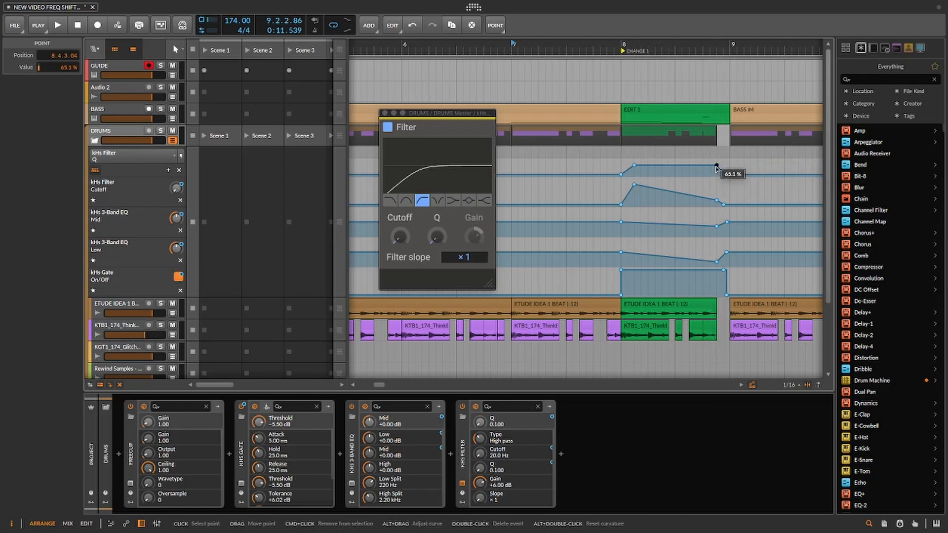
mouse_move(716, 167)
left_mouse_down()
mouse_move(709, 174)
mouse_move(717, 170)
left_mouse_up()
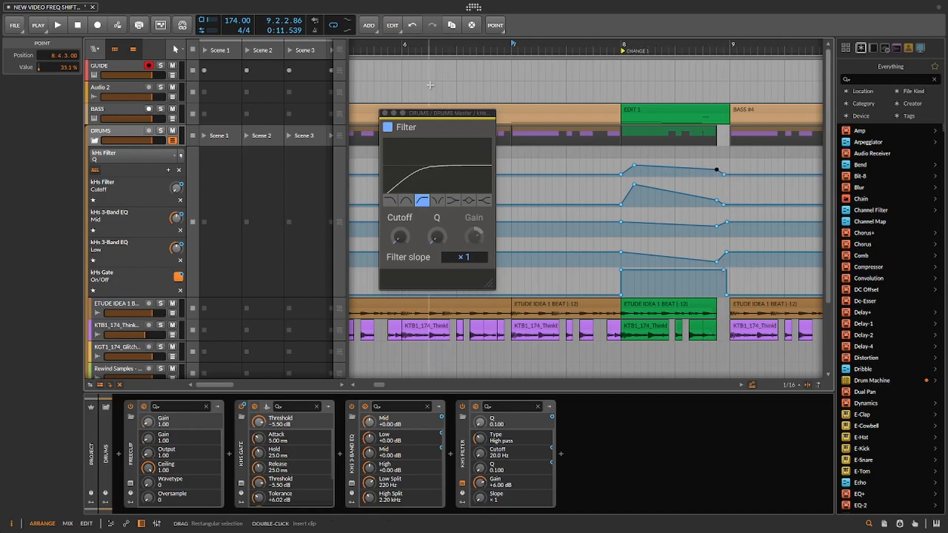
Audition the fill with its Filter cutoff and Q automation from bars 7 and 8, and close the Filter window
key("space")
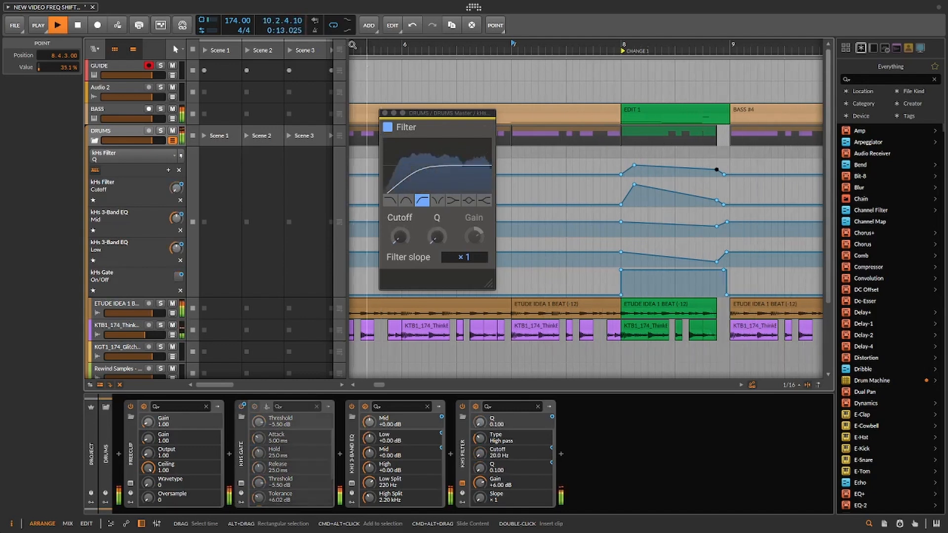
key("space")
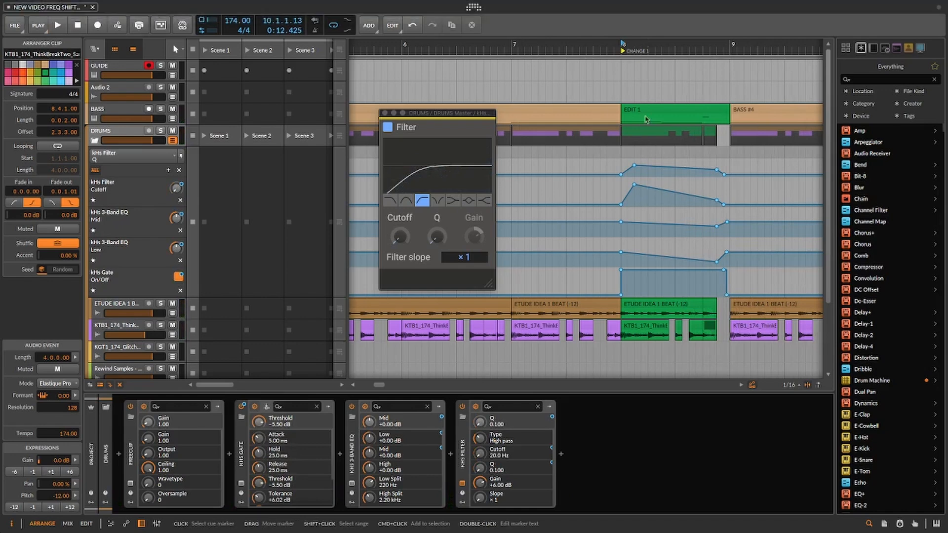
key("space")
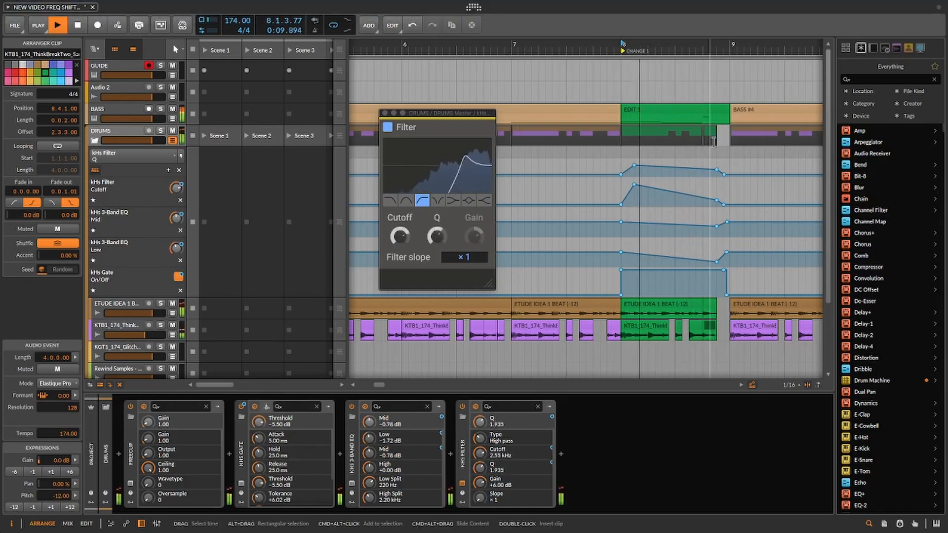
key("space")
key("space")
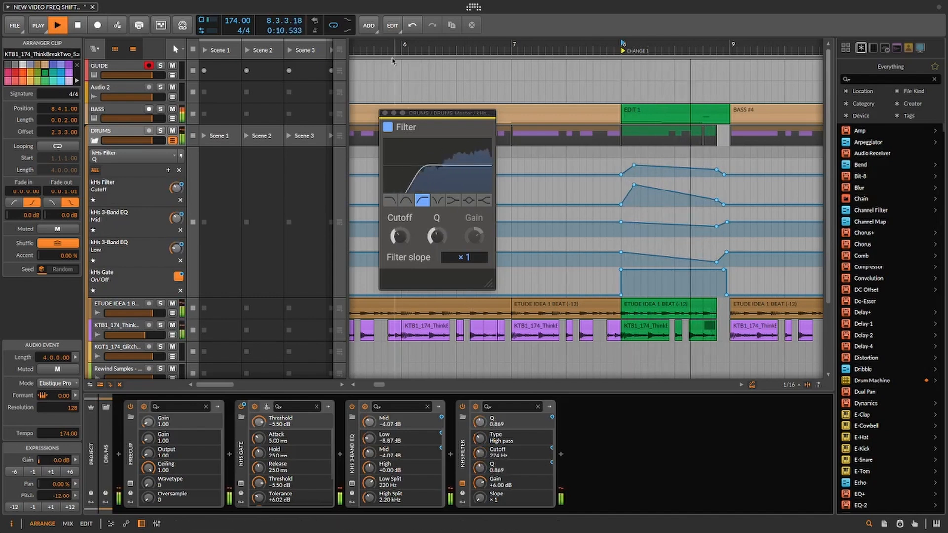
key("space")
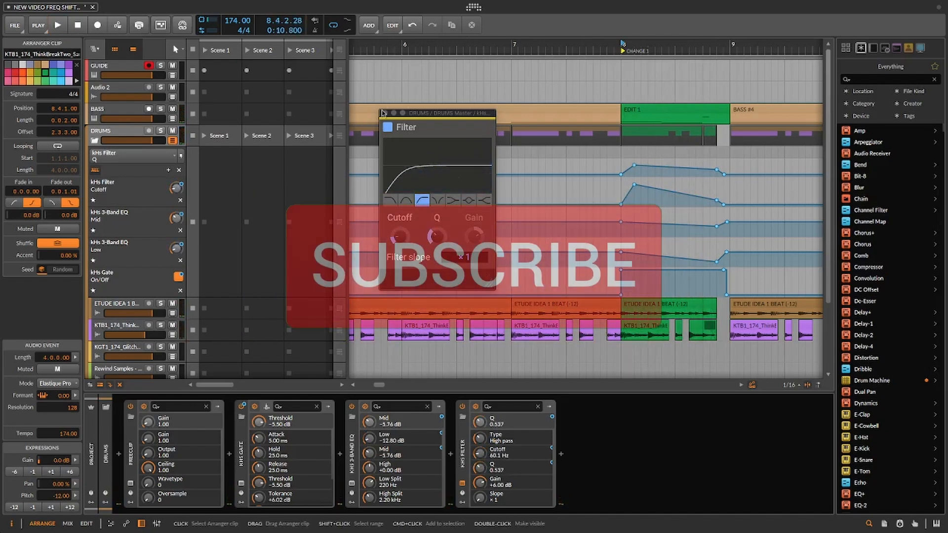
key("space")
key("space")
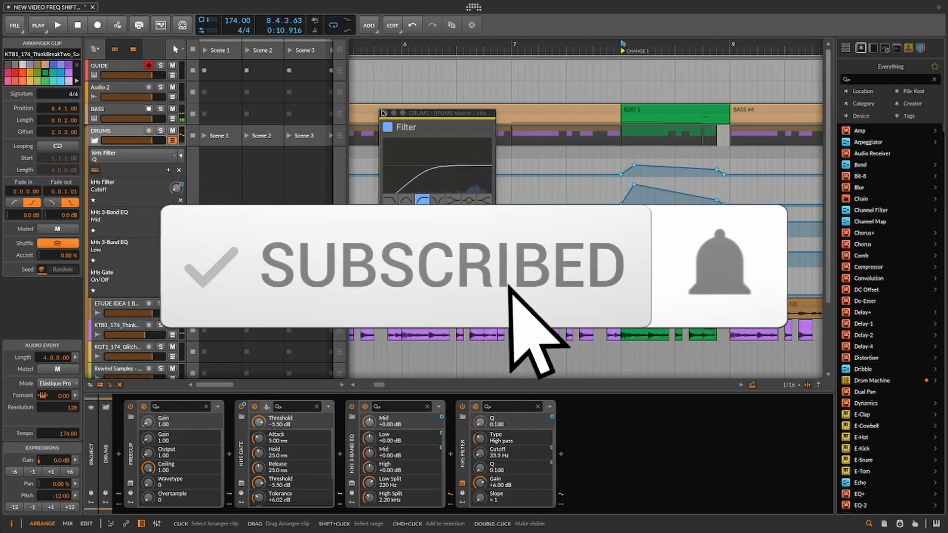
left_click(385, 114)
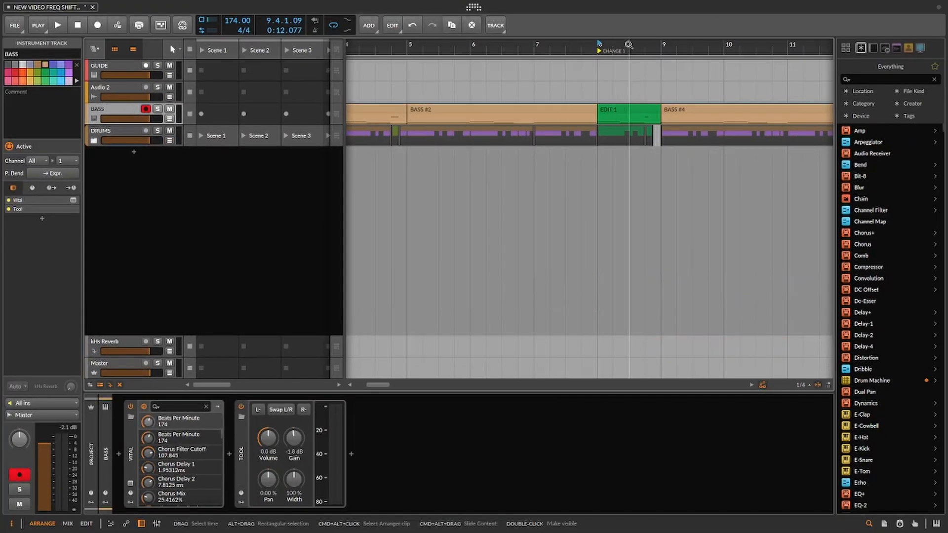
Open the EDIT 1 bass clip at bar 8 in the note editor and examine its notes from 4.1 to 5.1
left_click_drag(675, 45, 836, 99)
left_click(697, 110)
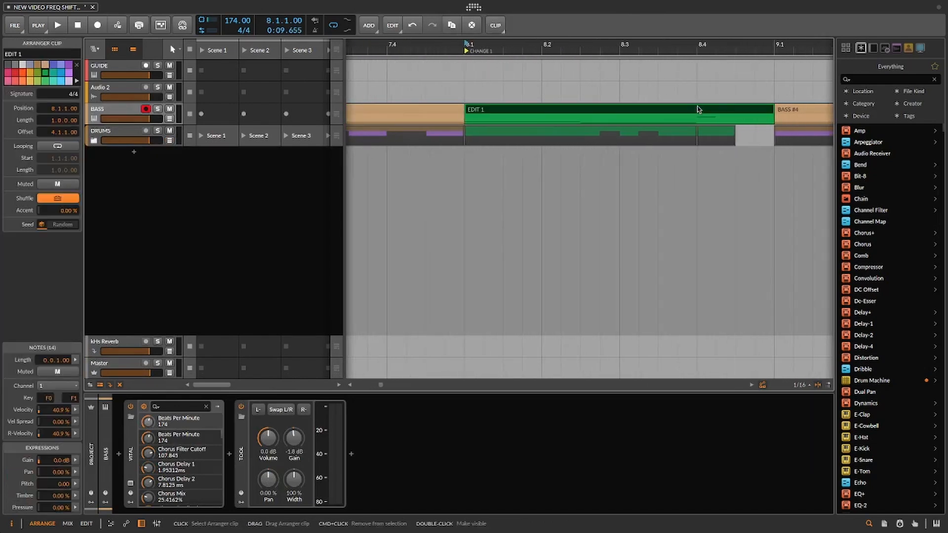
double_click(680, 118)
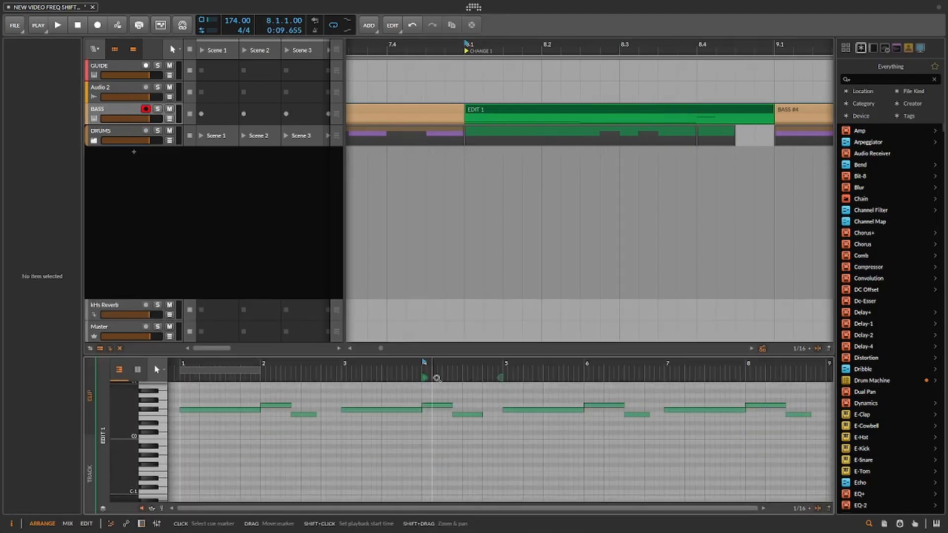
scroll(486, 385, "up", 3)
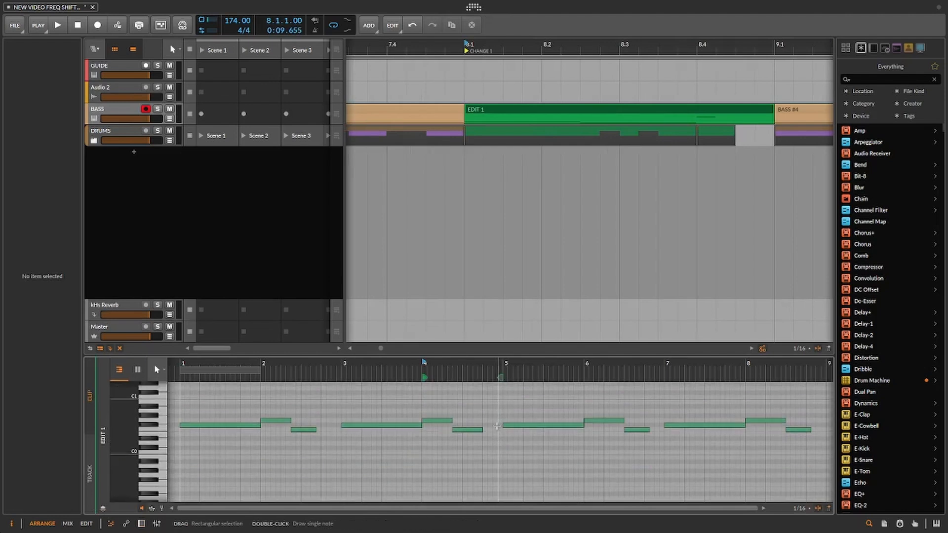
left_click_drag(486, 384, 651, 367)
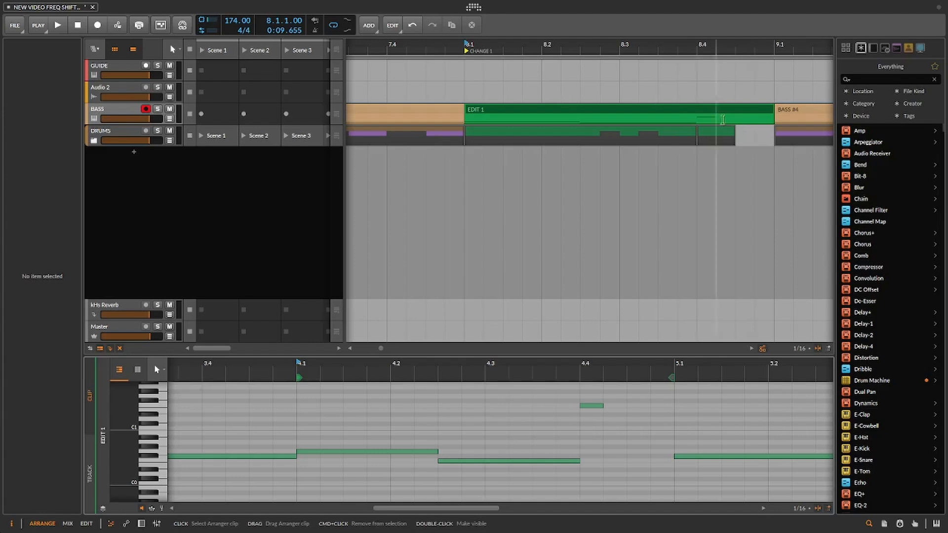
Expand the DRUMS group and shorten the EDIT 1 bass clip so that it ends at 8.2.3.00
left_click(705, 47)
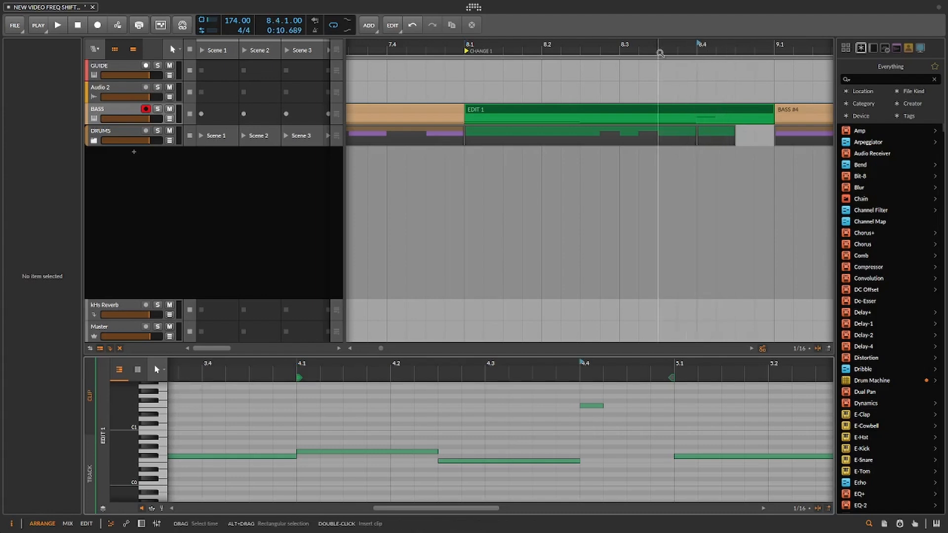
left_click(623, 48)
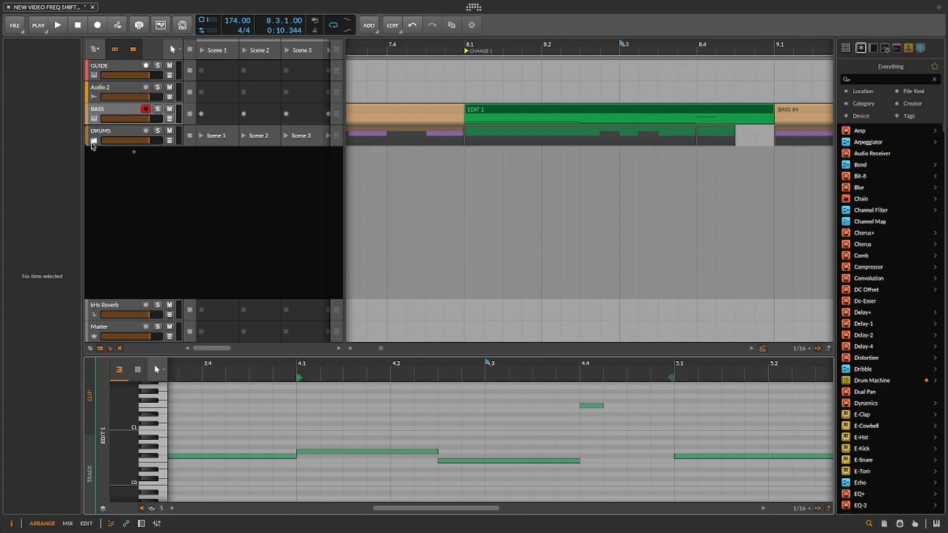
left_click(93, 142)
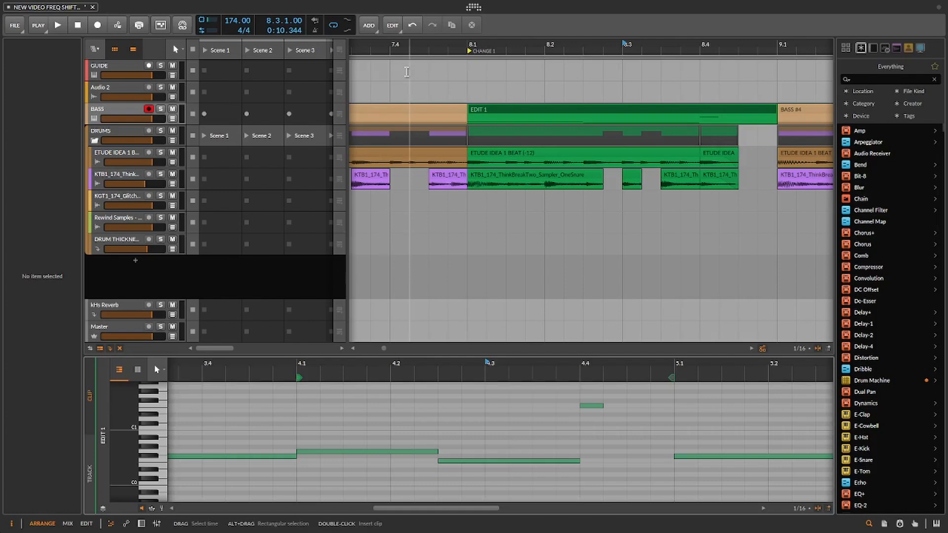
left_click(584, 165)
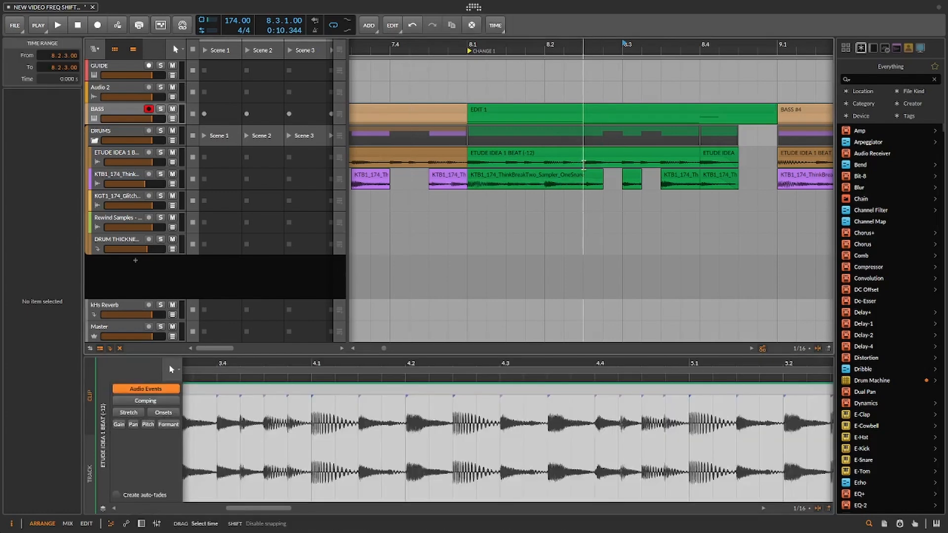
left_click_drag(584, 166, 623, 166)
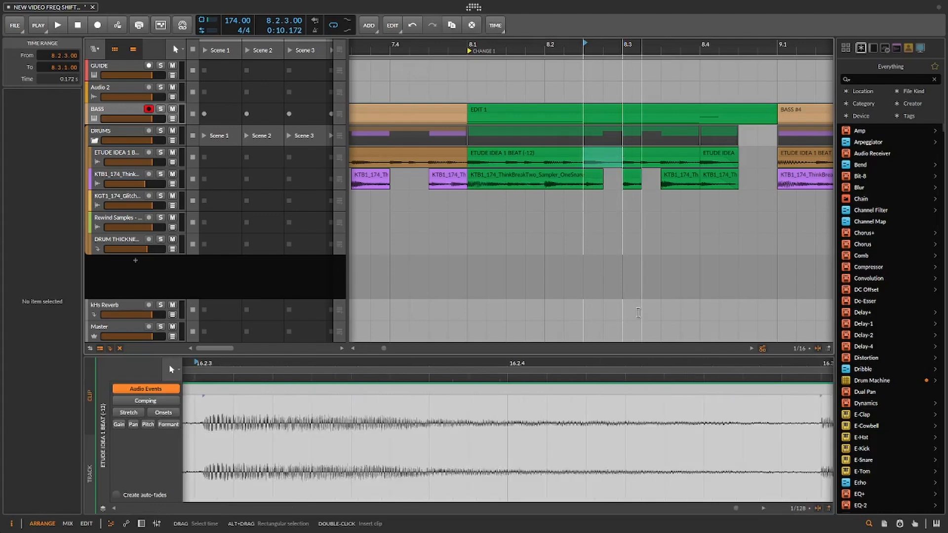
left_click(690, 110)
left_click_drag(774, 117, 582, 117)
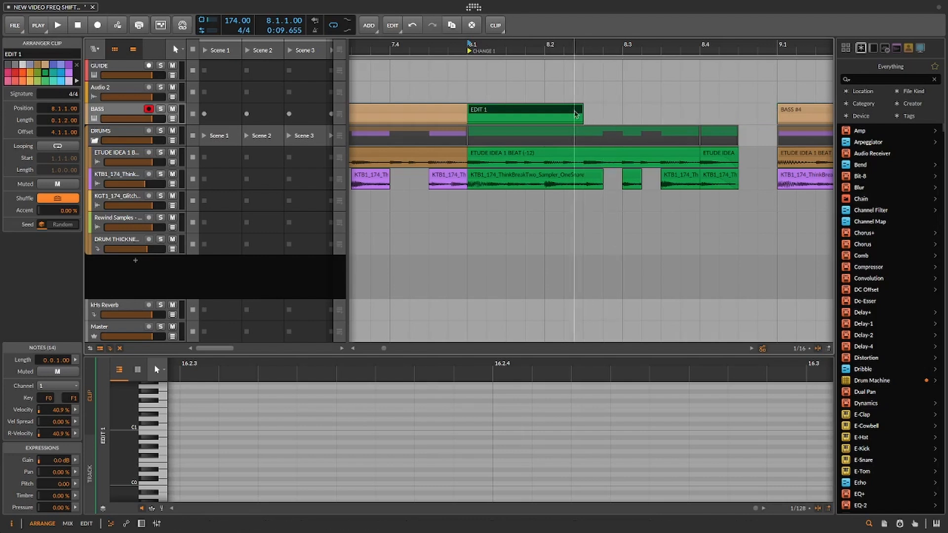
Shorten the EDIT 1 clip's bass note starting at 4.1.1.00 to end at 4.2.2.00, and audition the change
scroll(463, 434, "down", 4)
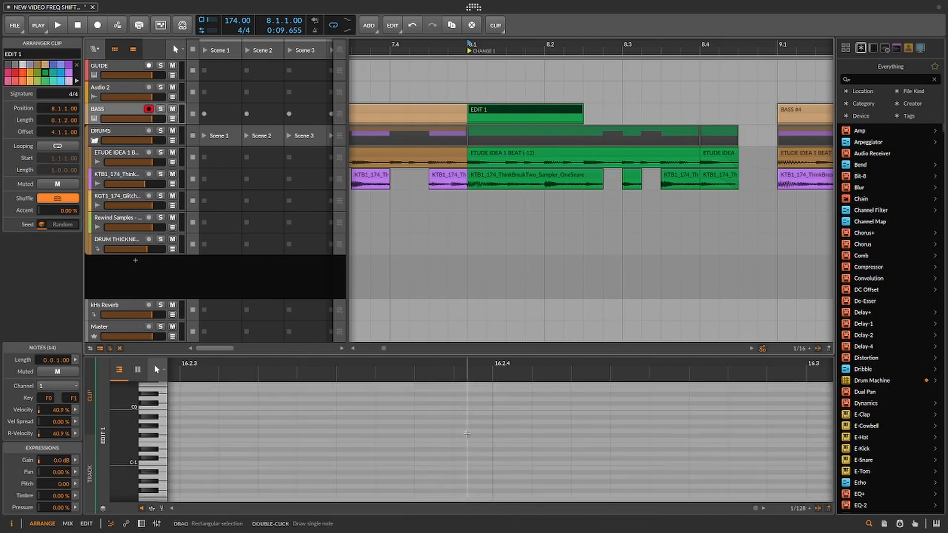
scroll(463, 443, "up", 8)
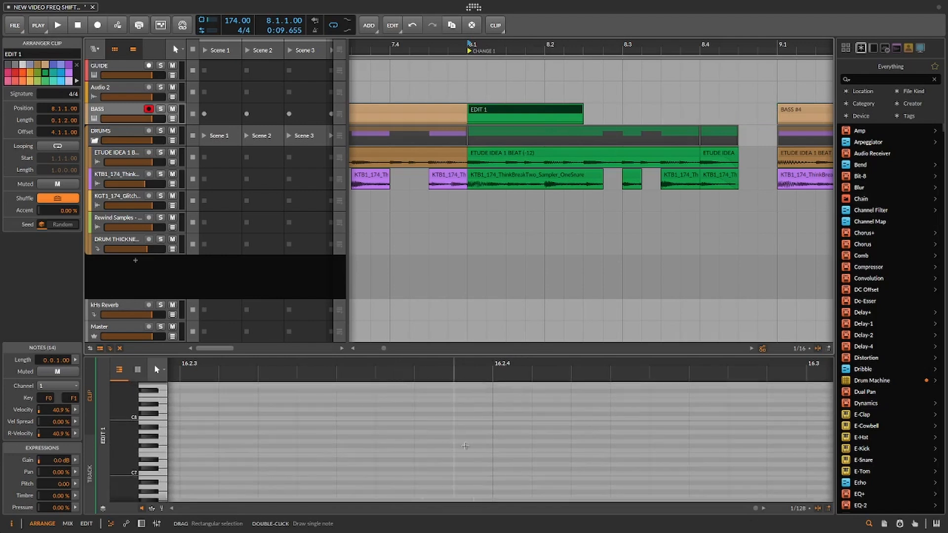
double_click(532, 110)
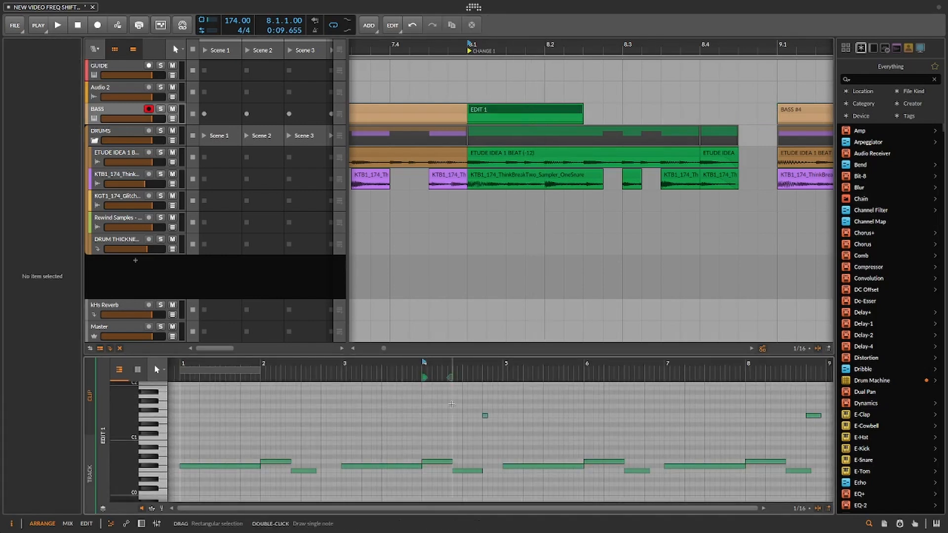
left_click_drag(442, 371, 504, 424)
left_click_drag(551, 463, 528, 463)
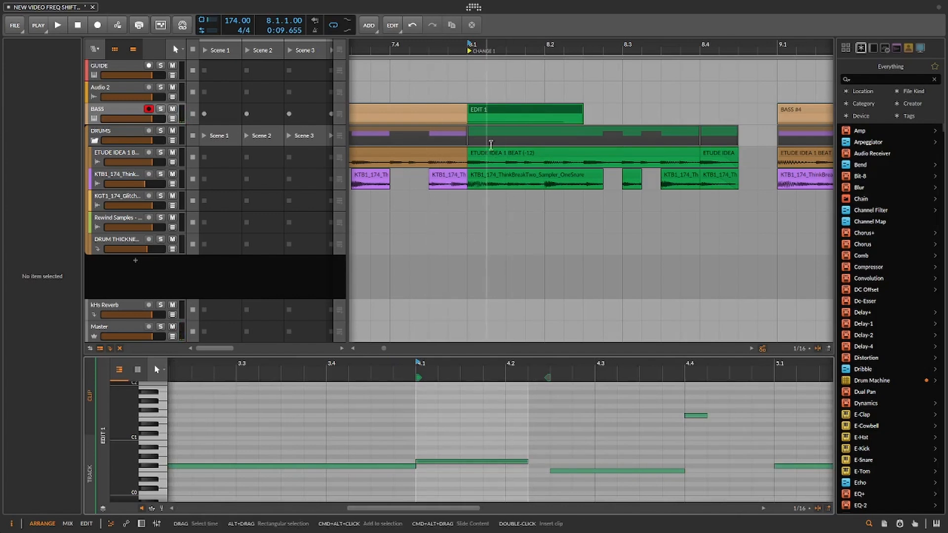
key("space")
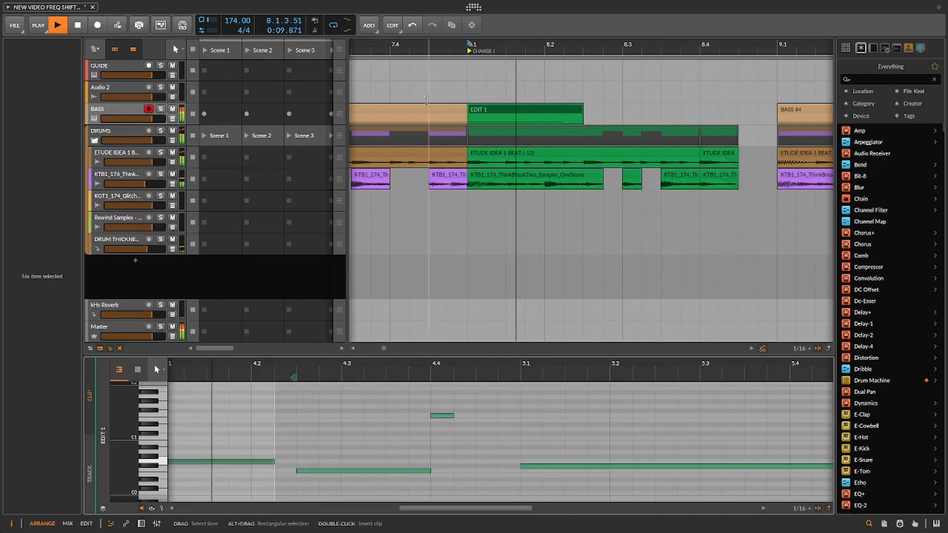
key("space")
Move the GUIDE track between BASS and DRUMS and rename it BASS FILL
left_click_drag(518, 49, 607, 135)
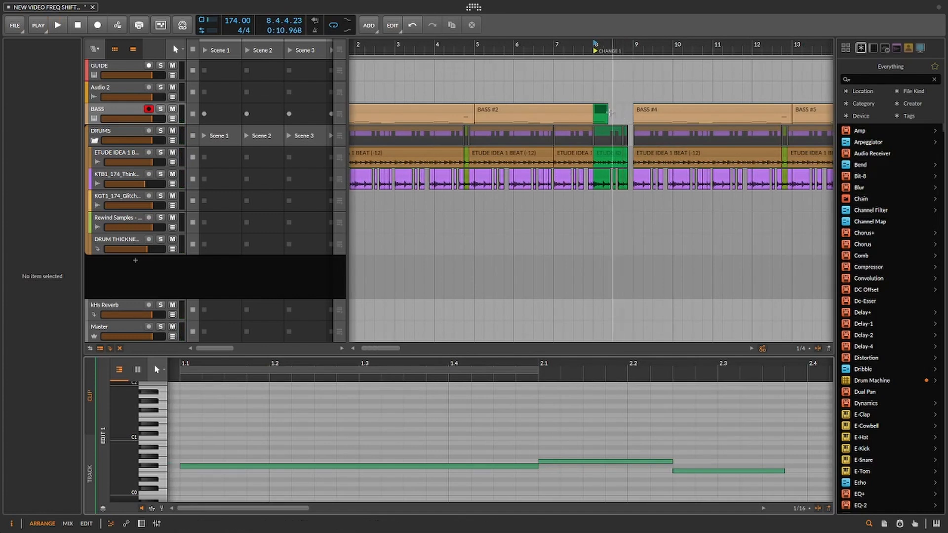
left_click_drag(113, 66, 120, 109)
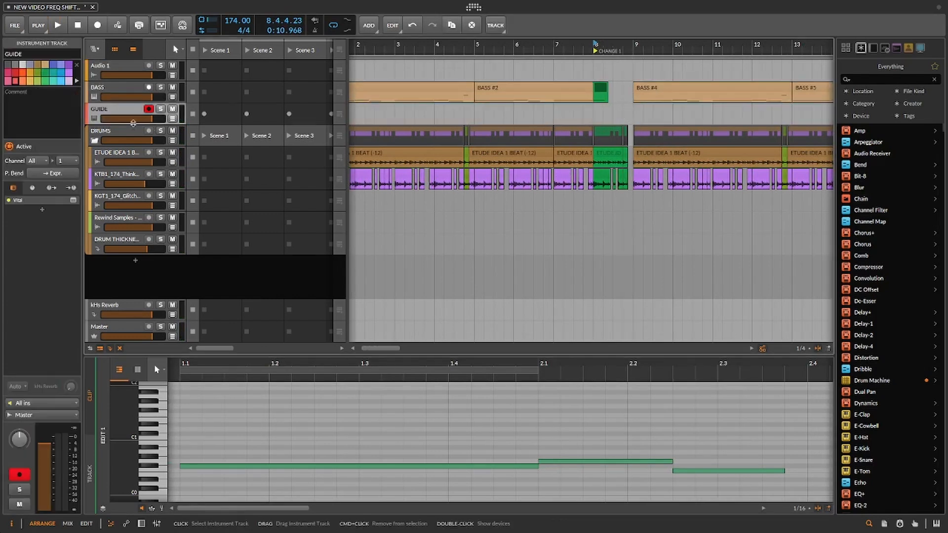
double_click(3, 53)
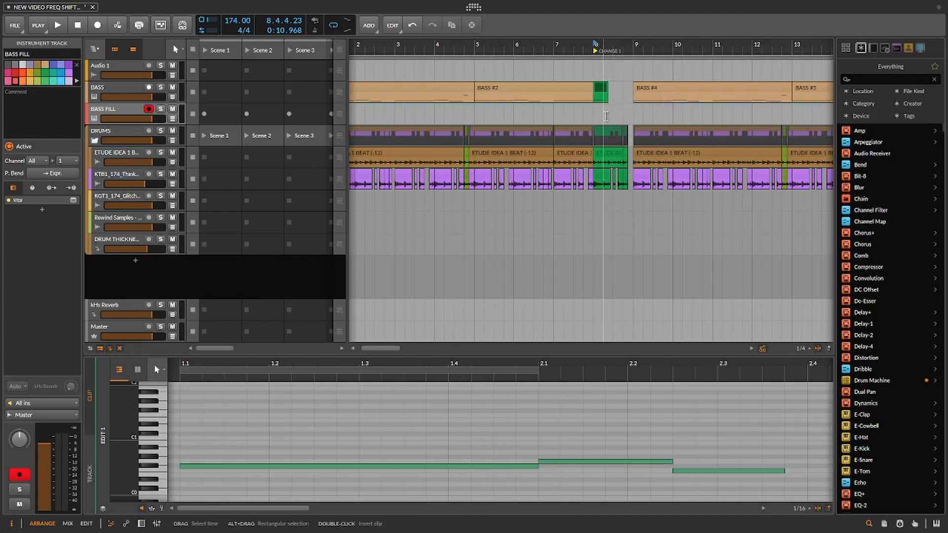
Create a clip in bar 8 of BASS FILL, trim its start to 8.2.1.00, and open it in the note editor
double_click(602, 115)
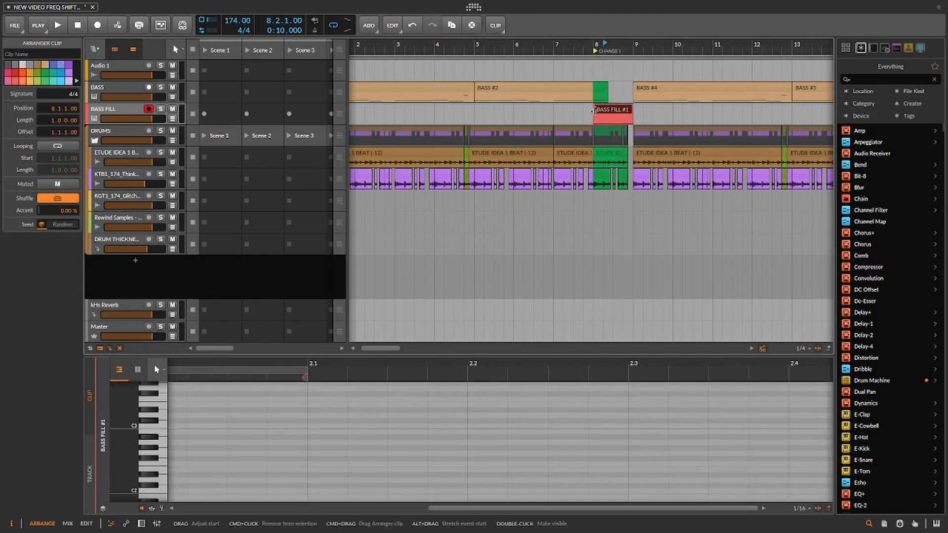
left_click_drag(595, 111, 605, 110)
double_click(622, 115)
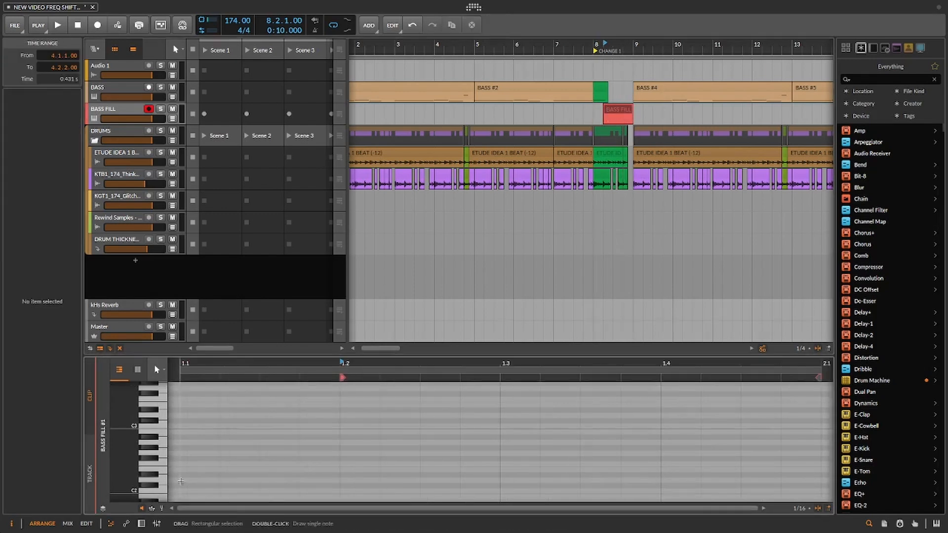
Preview the F2 key and add an F2 note to the BASS FILL clip from 1.2.1.00 with length 0.2.1.00
left_click(164, 468)
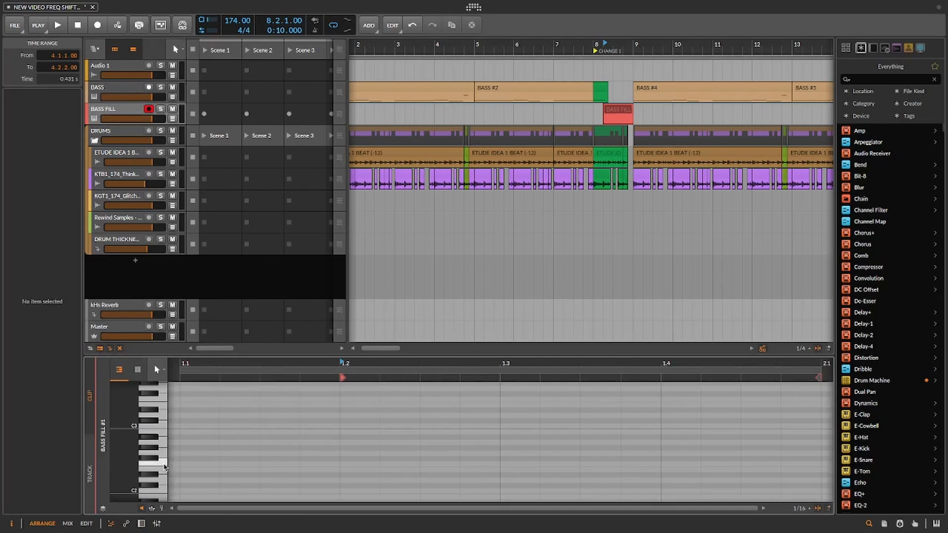
left_click(165, 468)
left_click(165, 468)
left_click(343, 463)
double_click(343, 463)
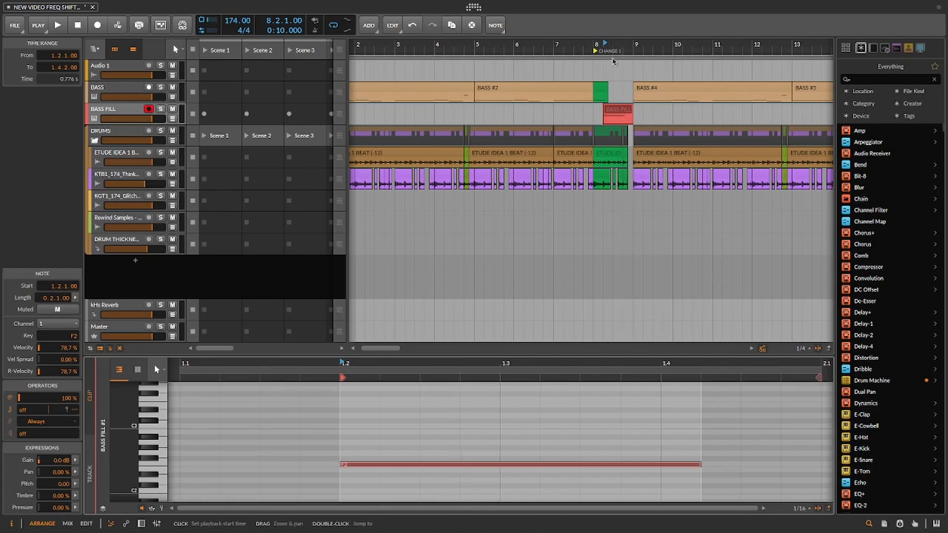
left_click_drag(632, 49, 676, 119)
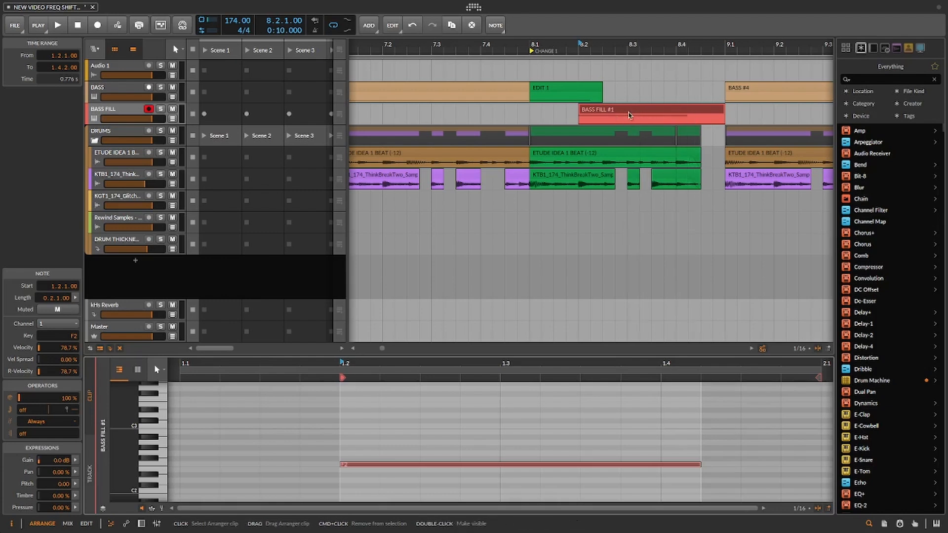
left_click(630, 114)
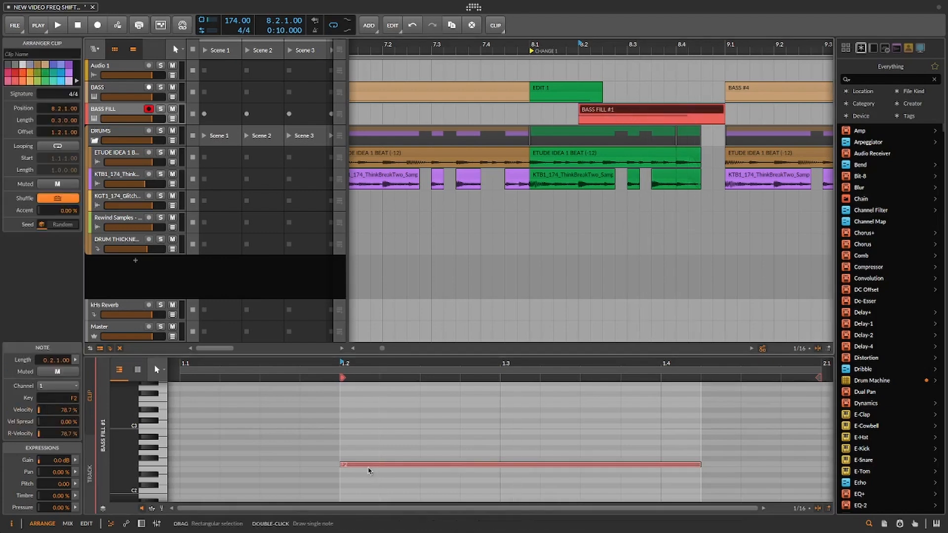
left_click(381, 467)
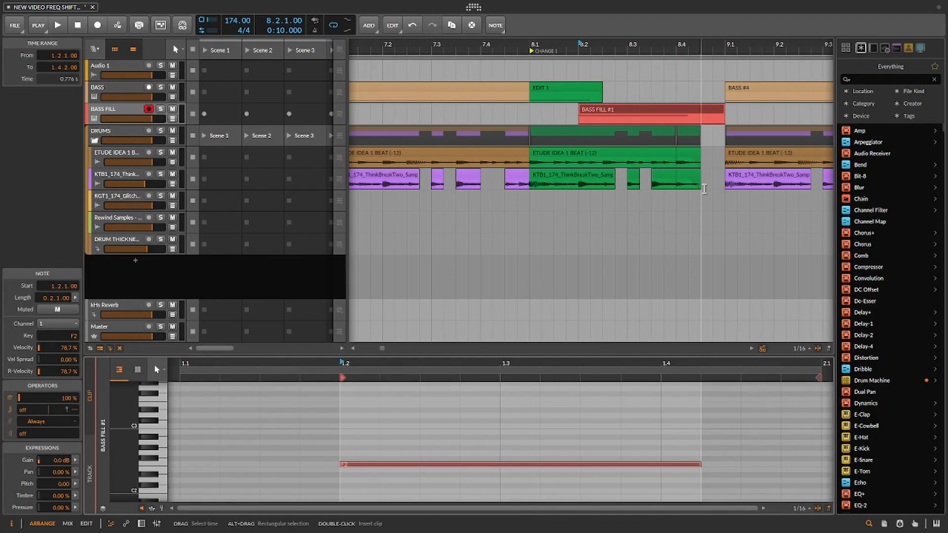
Open Vital on BASS FILL, enable OSC 2, and load the Basic Shapes wavetable into OSC 1 and OSC 2
left_click(793, 101)
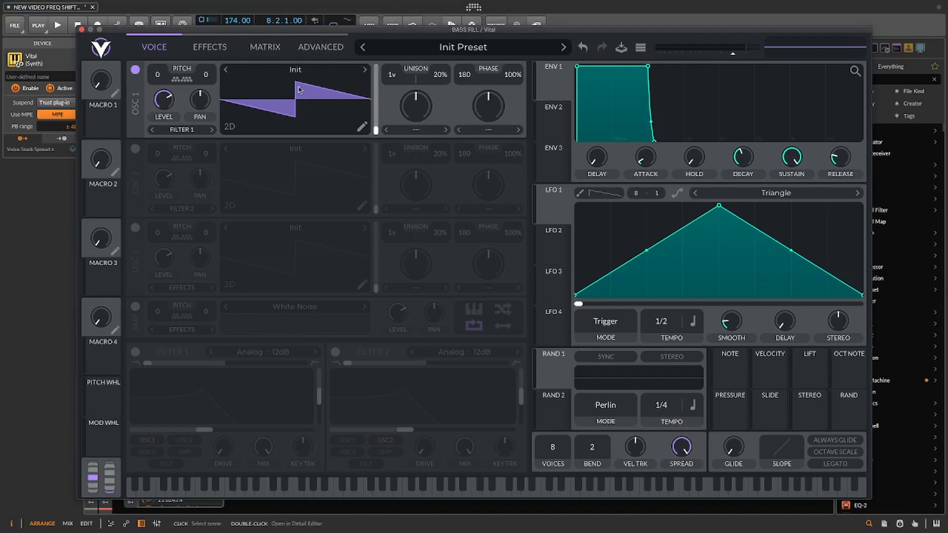
left_click(320, 69)
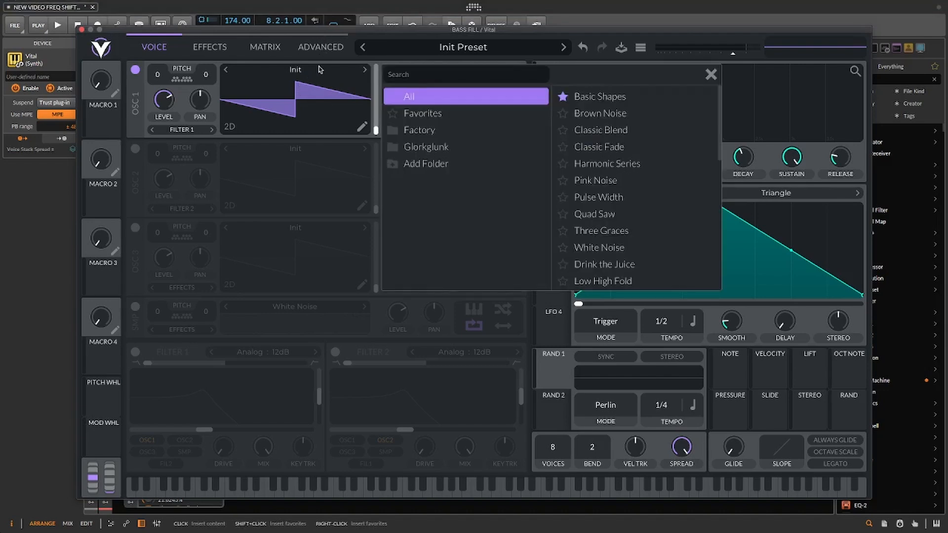
left_click(611, 96)
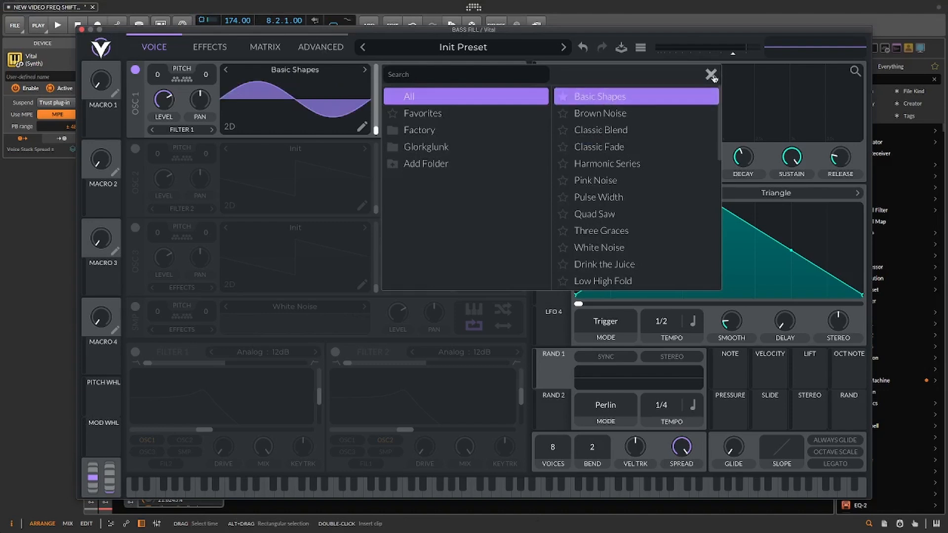
left_click(711, 74)
left_click(134, 148)
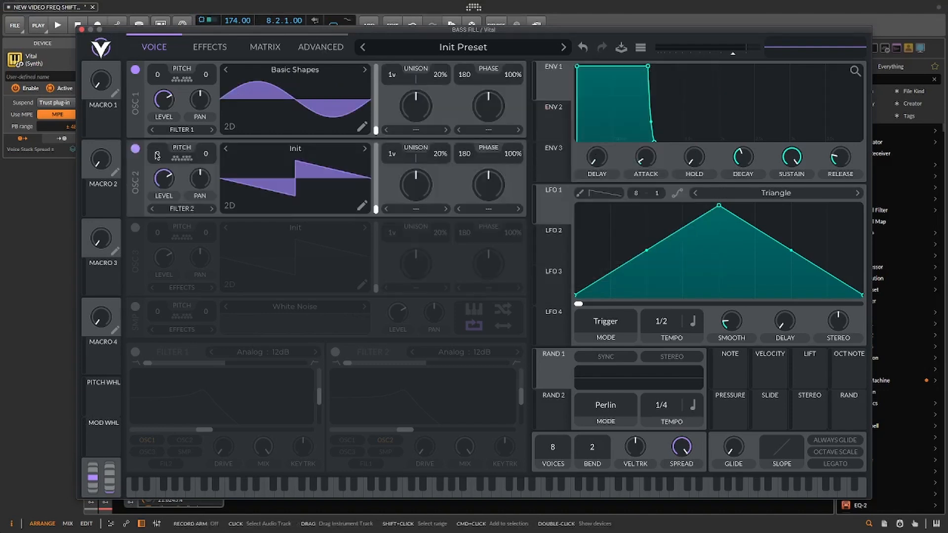
left_click(275, 149)
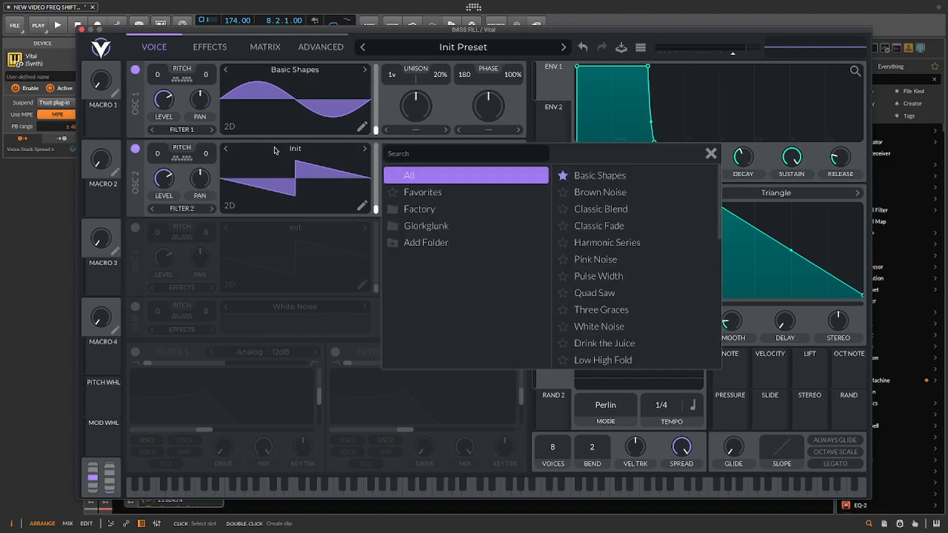
left_click(609, 177)
left_click(711, 153)
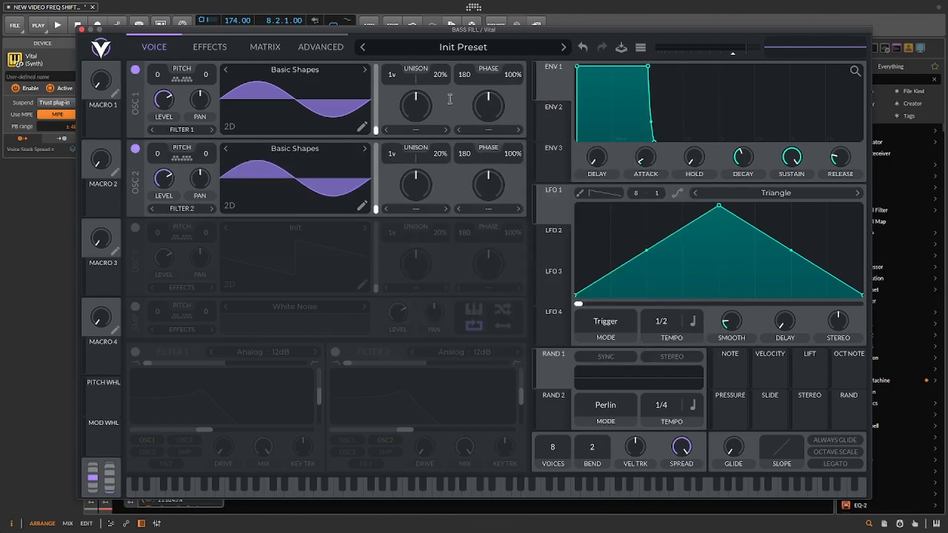
Set the phase randomization of OSC 1 and OSC 2 to 0%
left_click_drag(514, 69, 514, 92)
left_click_drag(512, 154, 512, 175)
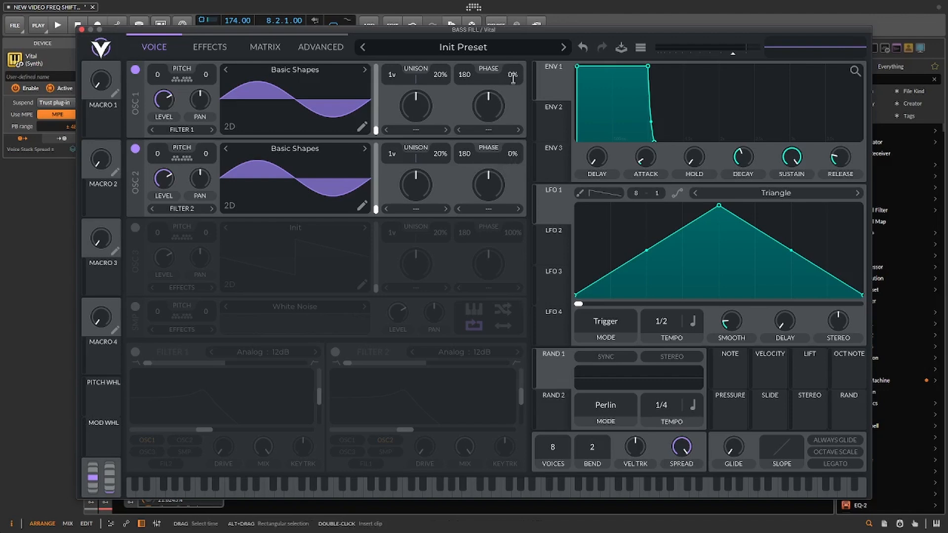
left_click_drag(513, 78, 541, 43)
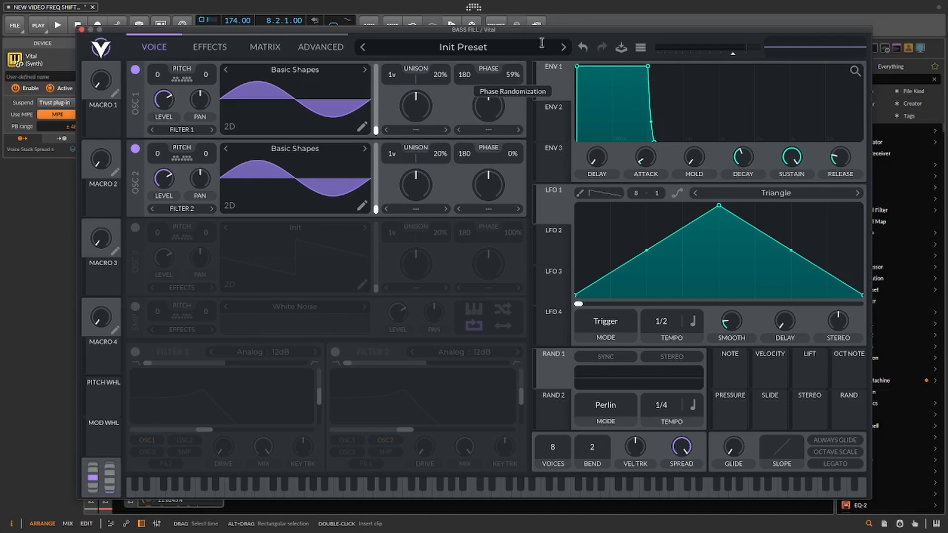
left_click_drag(542, 43, 543, 243)
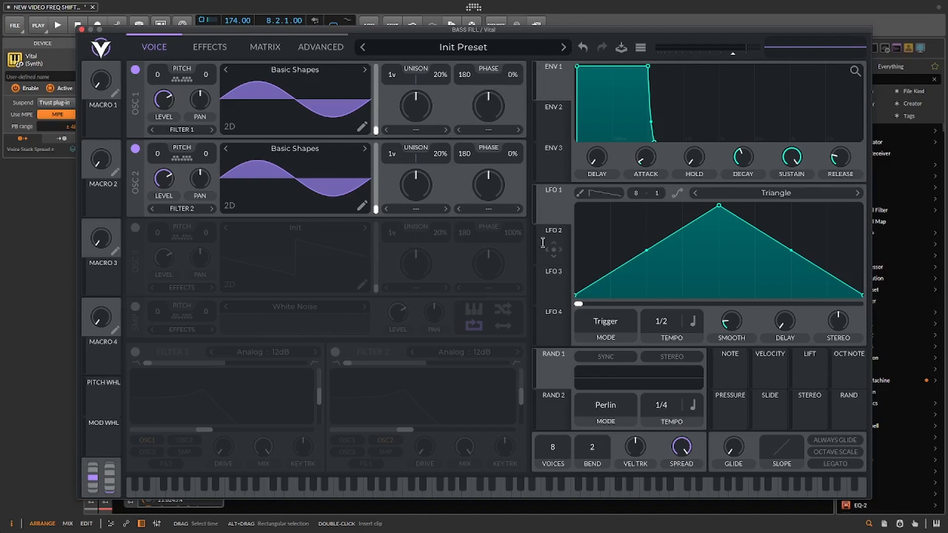
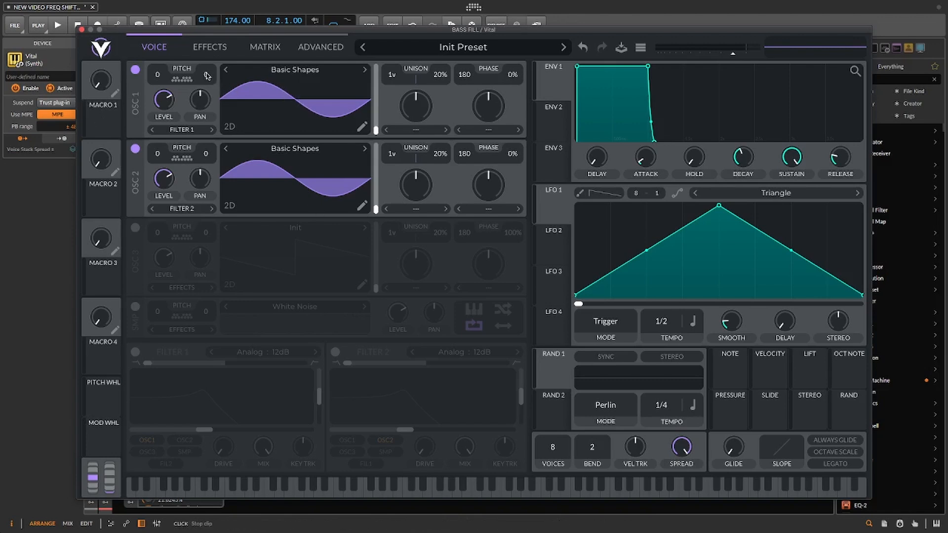
Try opposite fine-tune offsets on OSC 1 and OSC 2, and reset both to 0
left_click_drag(207, 75, 212, 52)
left_click_drag(209, 157, 210, 180)
left_click_drag(210, 176, 208, 184)
double_click(208, 155)
double_click(206, 74)
Map Macro 1 to the fine tune of OSC 1 and OSC 2
left_click_drag(104, 123, 207, 71)
left_click_drag(103, 122, 213, 157)
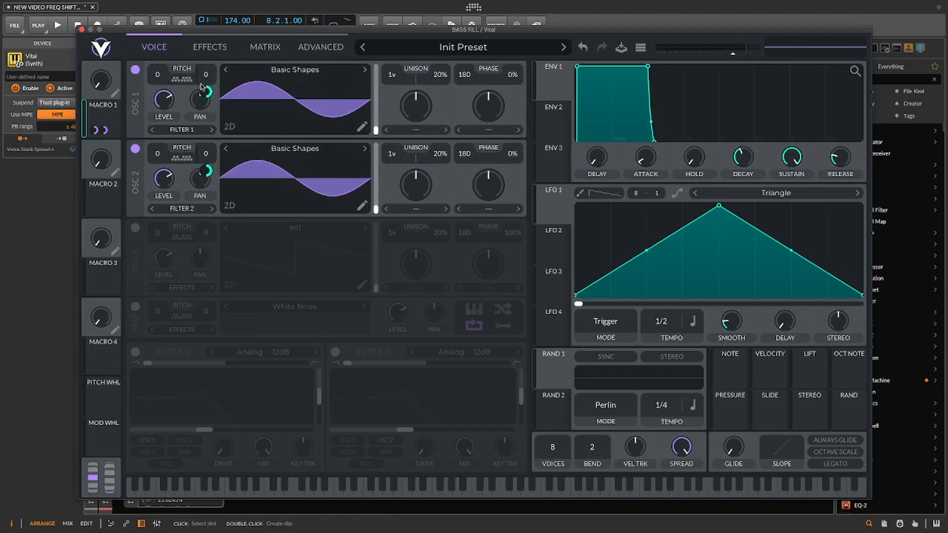
mouse_move(211, 176)
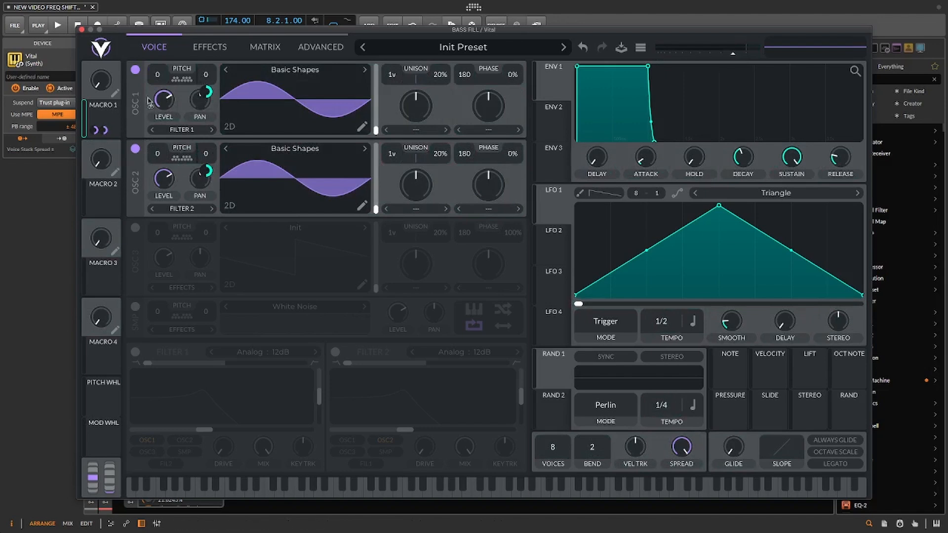
mouse_move(209, 90)
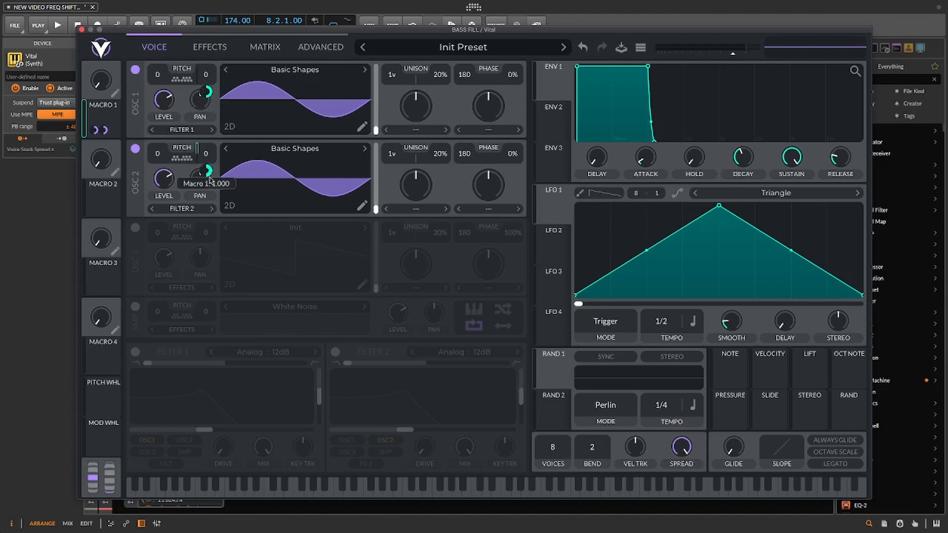
Make the Macro 1 modulation amount on OSC 2's fine tune negative, opposite to OSC 1's
right_click(105, 130)
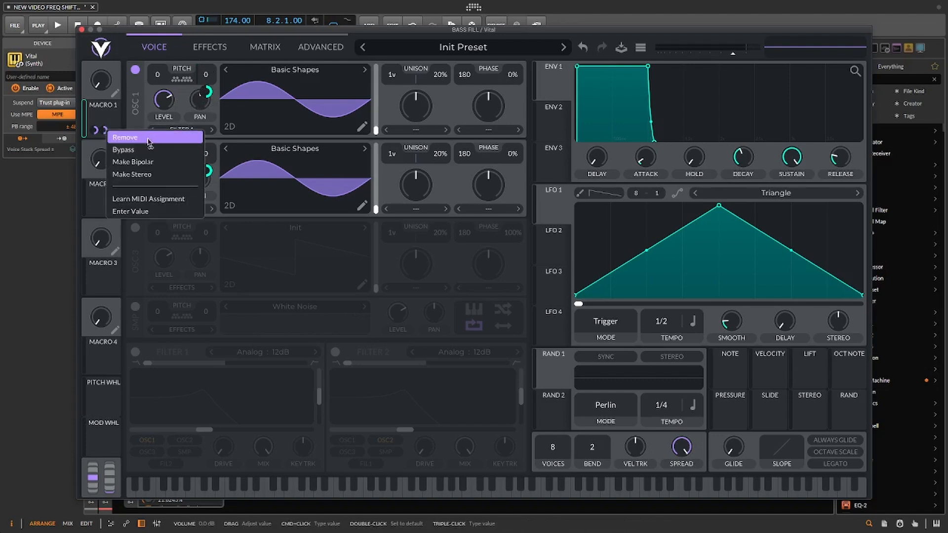
left_click(151, 211)
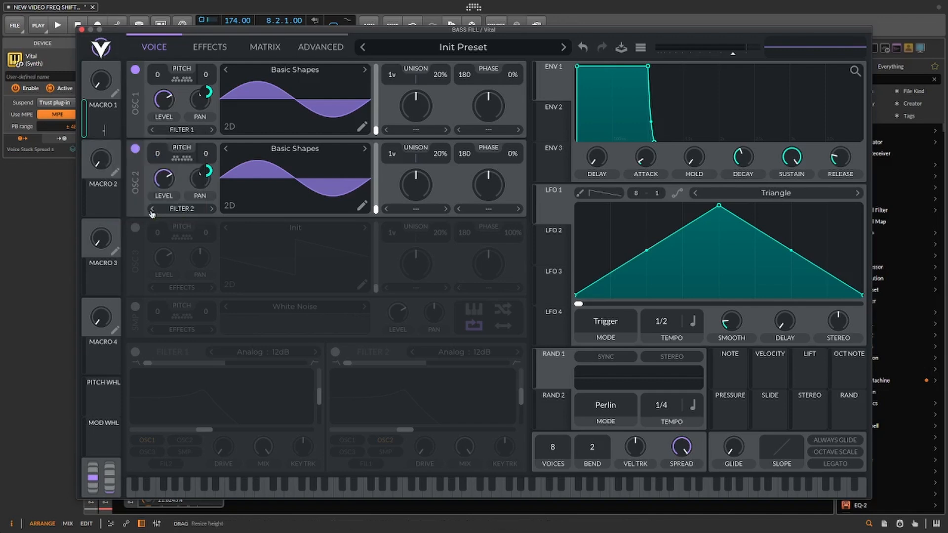
key("Return")
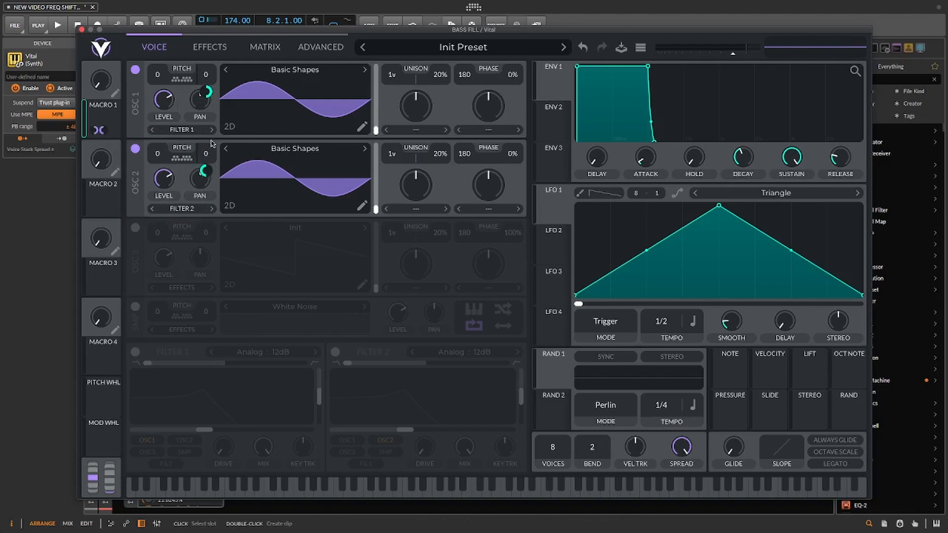
mouse_move(203, 178)
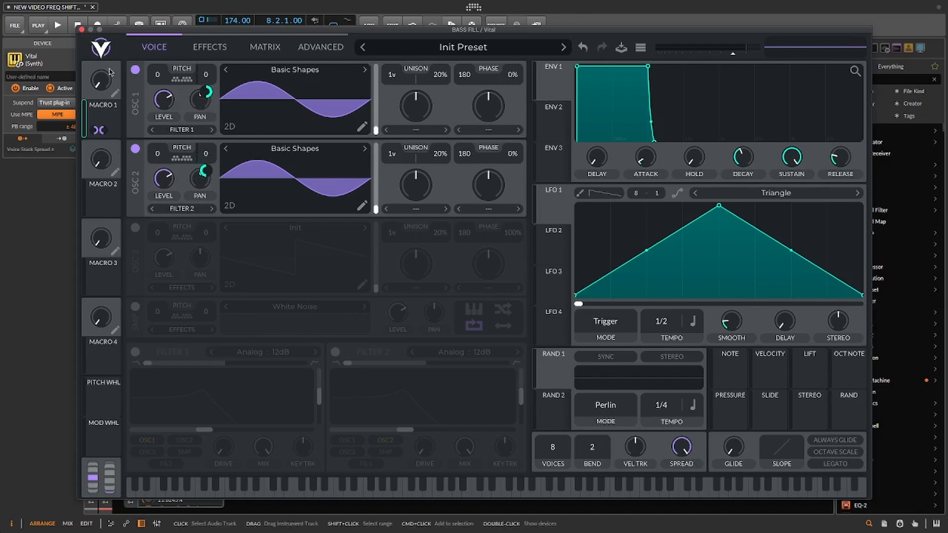
Play the BASS FILL clip in bar 8 with Macro 1 at its minimum
mouse_move(102, 85)
left_mouse_down()
mouse_move(107, 52)
mouse_move(104, 89)
left_mouse_up()
mouse_move(104, 135)
left_click_drag(375, 31, 357, 143)
left_click(607, 111)
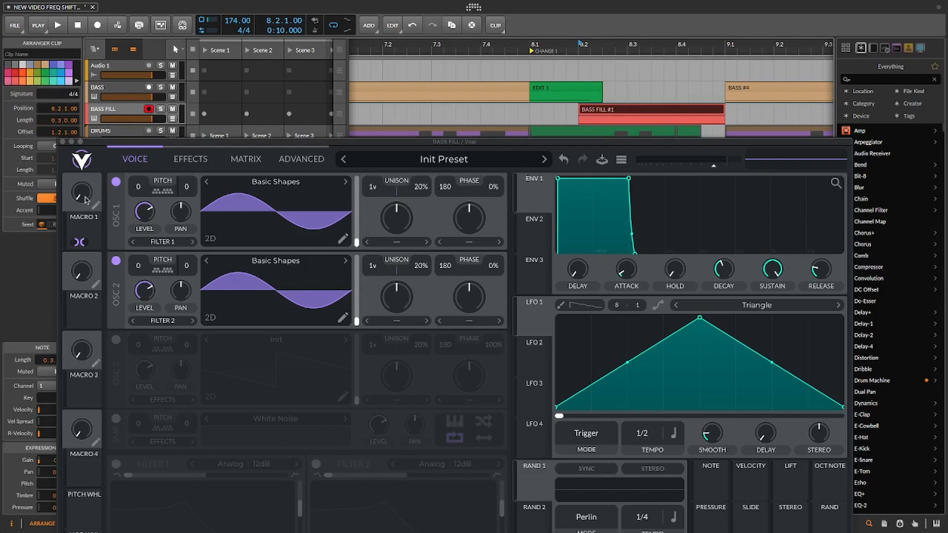
key("space")
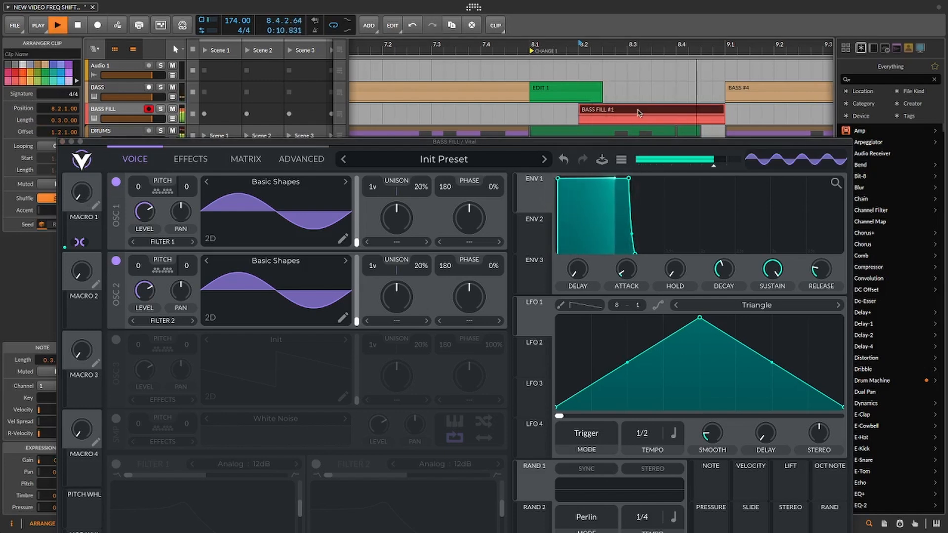
key("space")
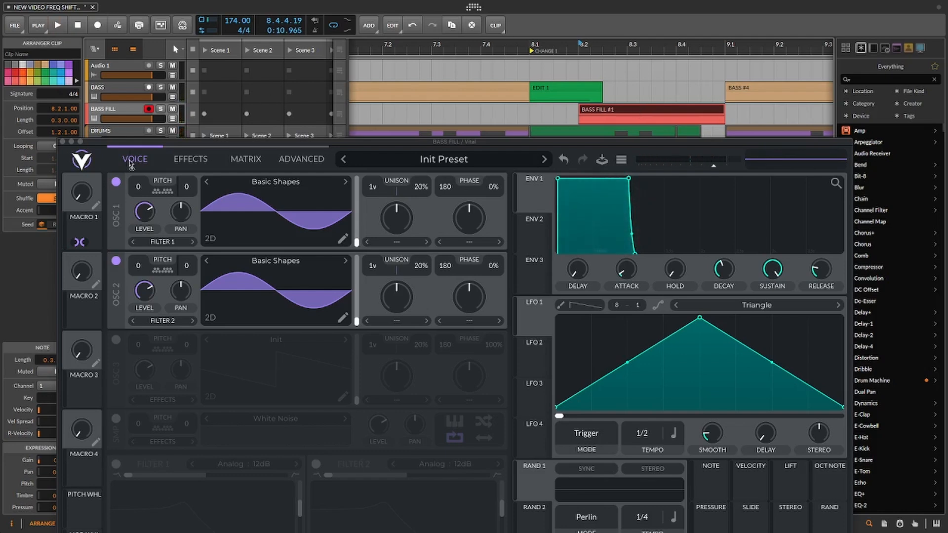
Raise Macro 1 in stages to about halfway, previewing the BASS FILL clip between adjustments
left_click_drag(204, 144, 204, 93)
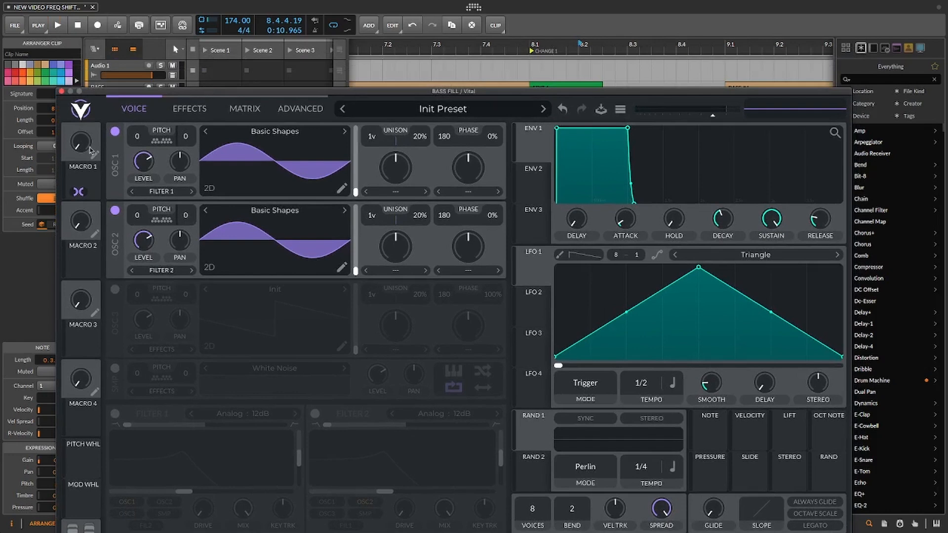
left_click_drag(79, 144, 83, 116)
left_click_drag(312, 94, 292, 154)
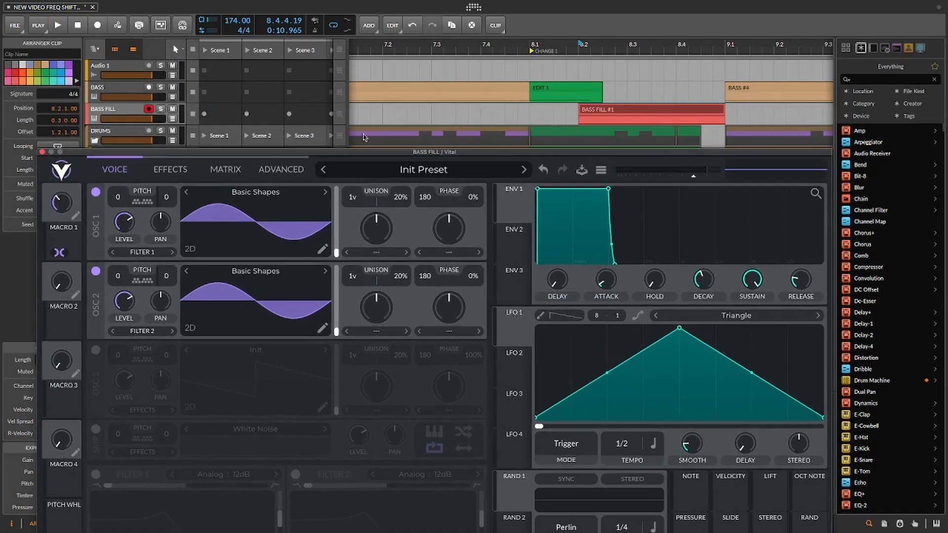
left_click(616, 112)
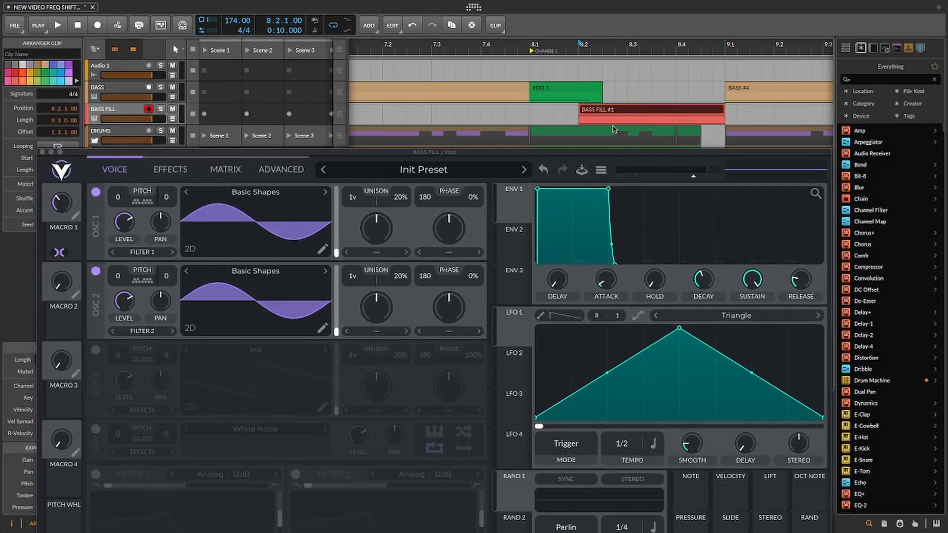
key("space")
key("space")
left_click_drag(64, 205, 68, 186)
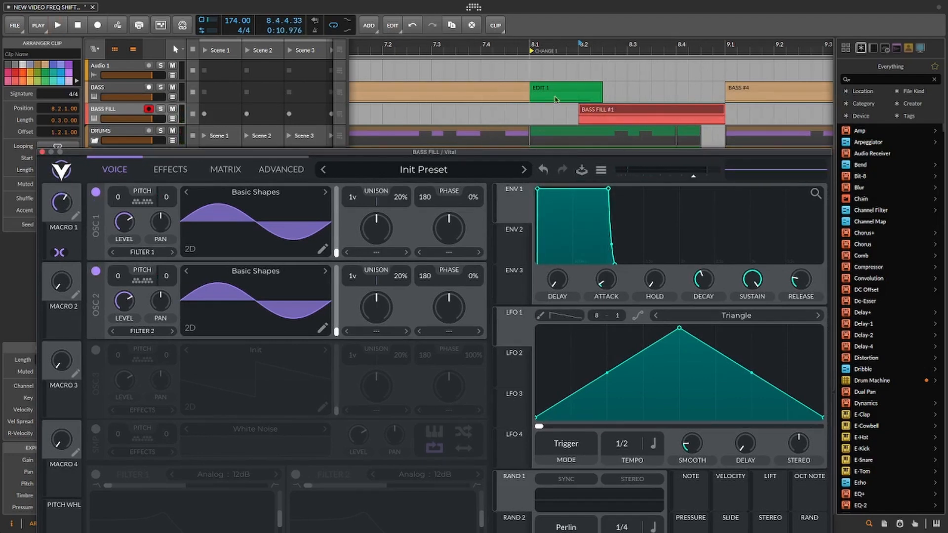
left_click(625, 115)
key("space")
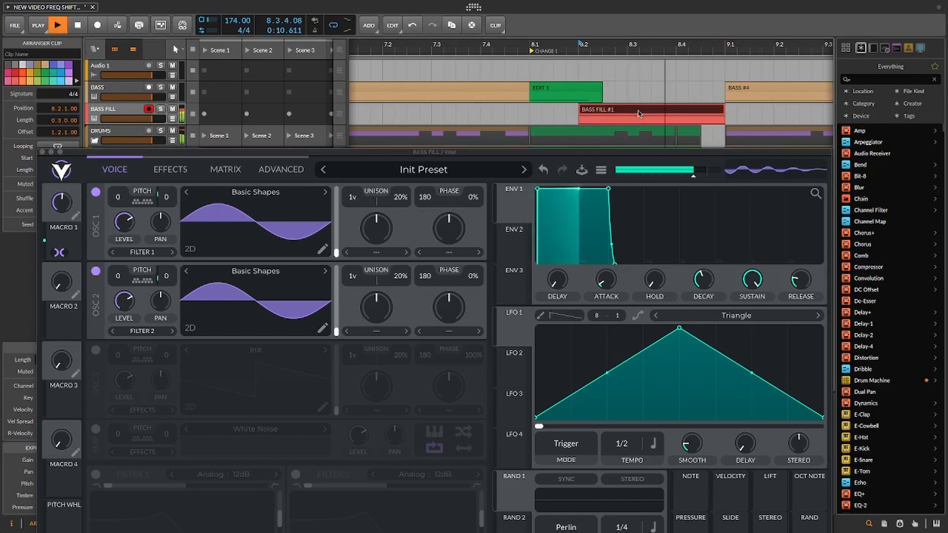
key("space")
left_click_drag(65, 203, 66, 199)
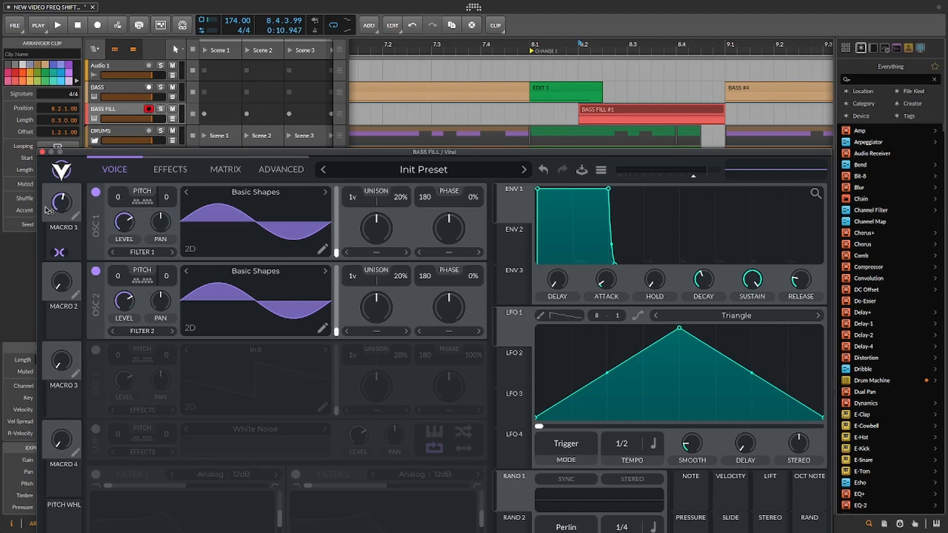
Raise Vital's output volume and preview the BASS FILL clip
left_click(628, 113)
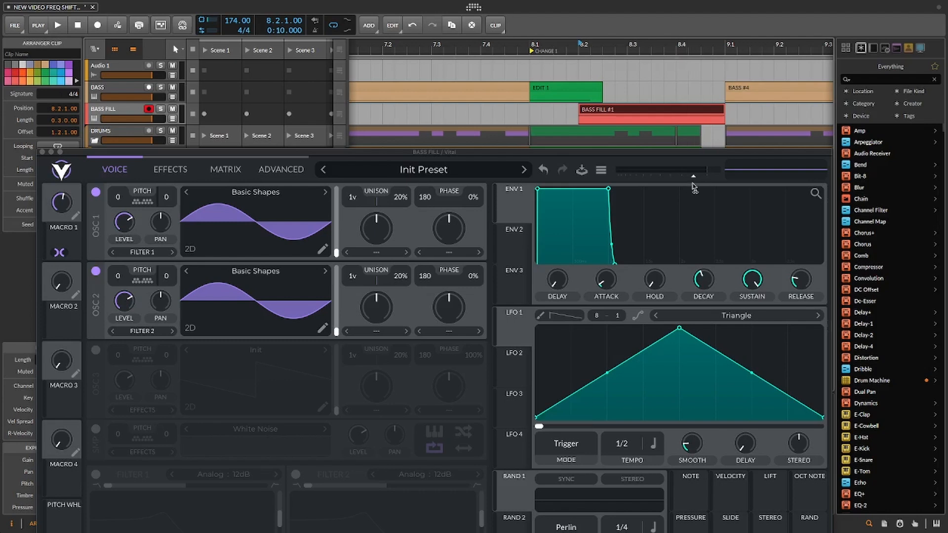
key("space")
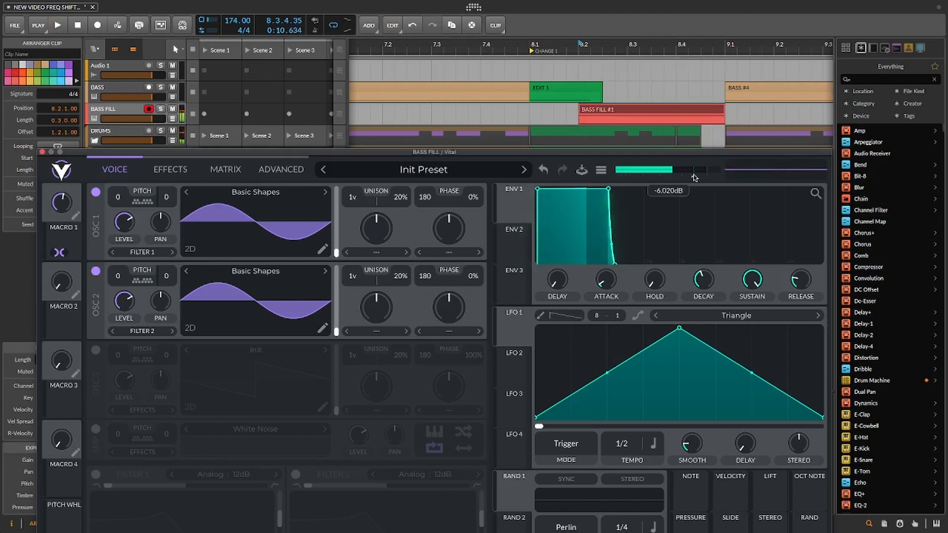
left_click(640, 113)
key("space")
key("space")
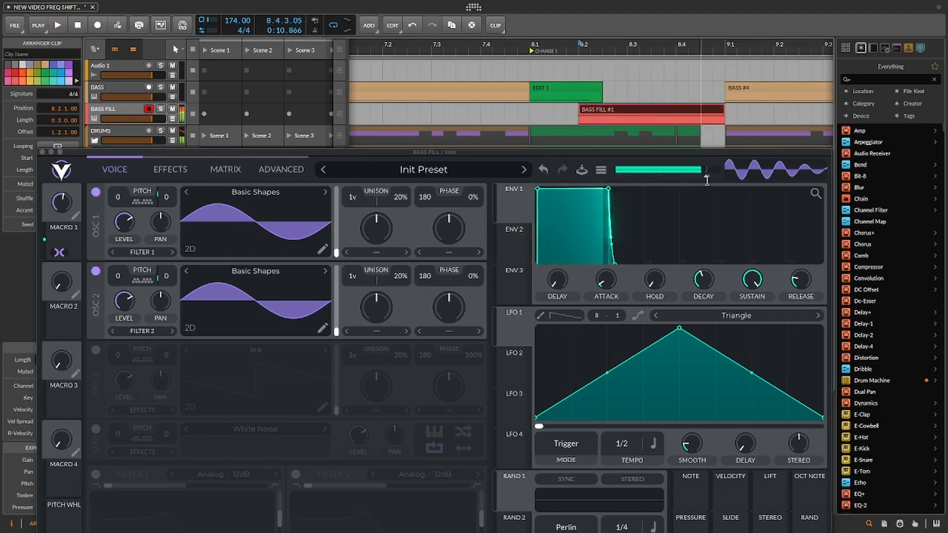
Enable Vital's Chorus with 8 voices, a higher cutoff, spread about 0.55 and a lower mix, and preview the bass fill
left_click(170, 170)
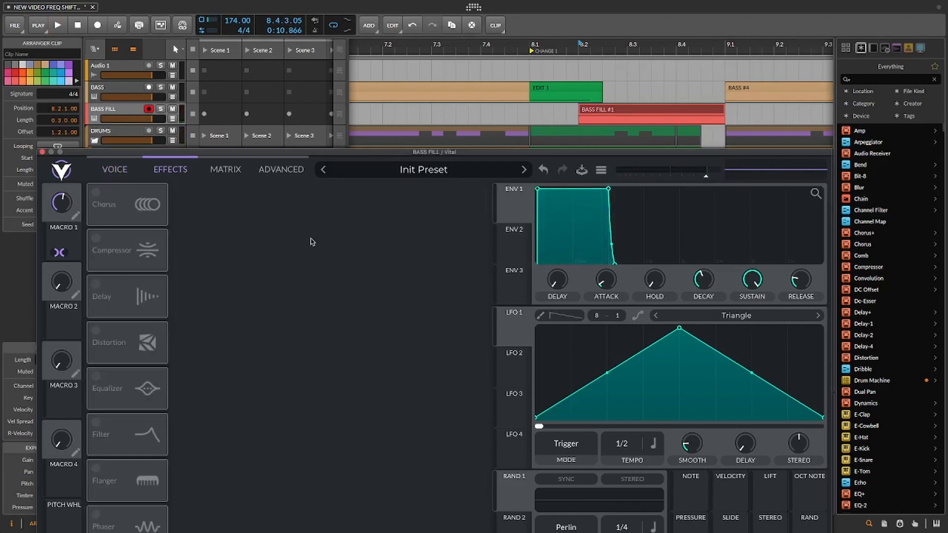
left_click(96, 192)
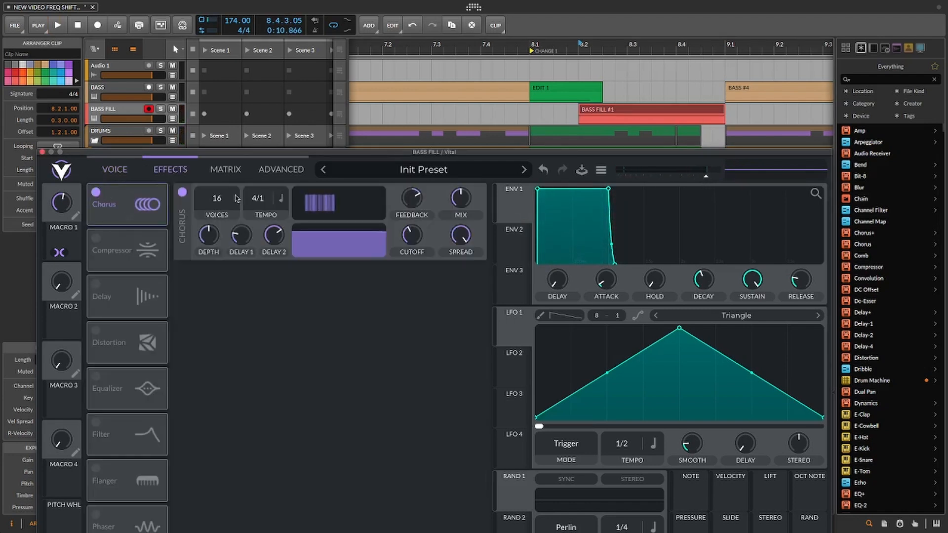
mouse_move(414, 234)
mouse_move(413, 234)
left_mouse_down()
mouse_move(419, 224)
mouse_move(458, 253)
mouse_move(416, 232)
left_mouse_up()
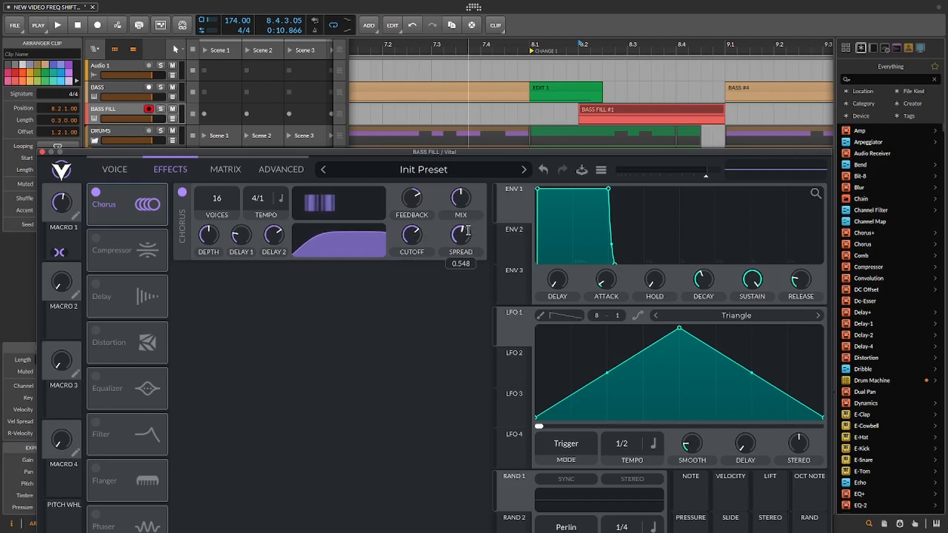
left_click_drag(217, 199, 219, 254)
left_click_drag(460, 198, 459, 221)
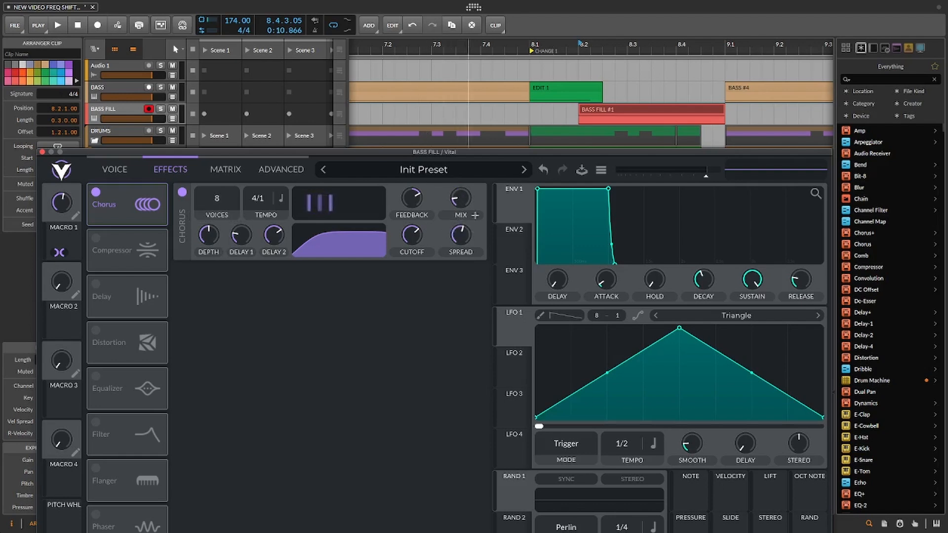
left_click(619, 114)
key("space")
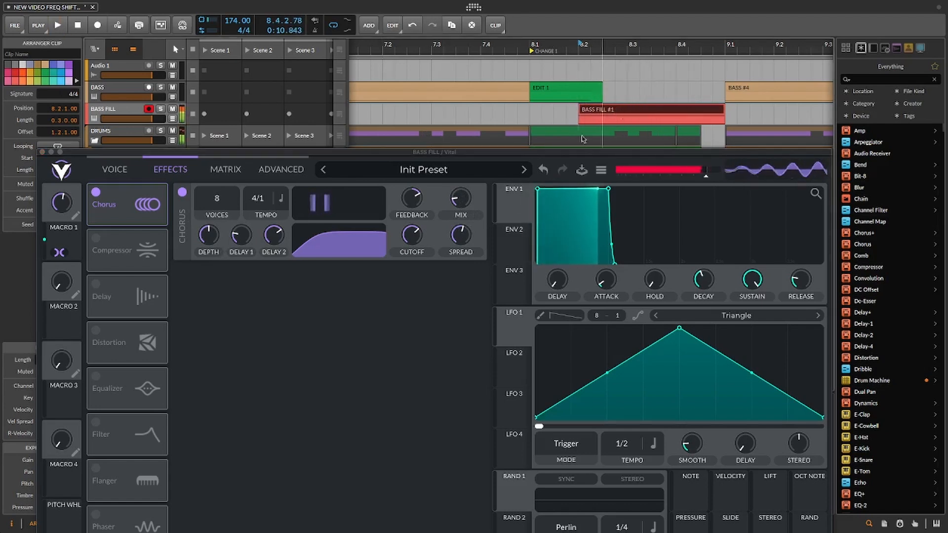
key("space")
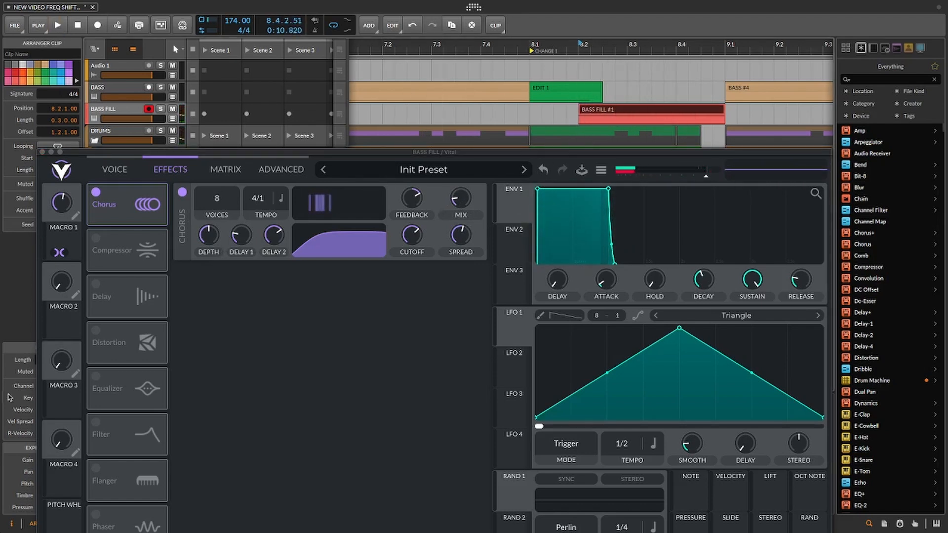
Enable Vital's Distortion, raise its Soft Clip drive to about 14 dB, and play the BASS FILL clip
left_click(97, 330)
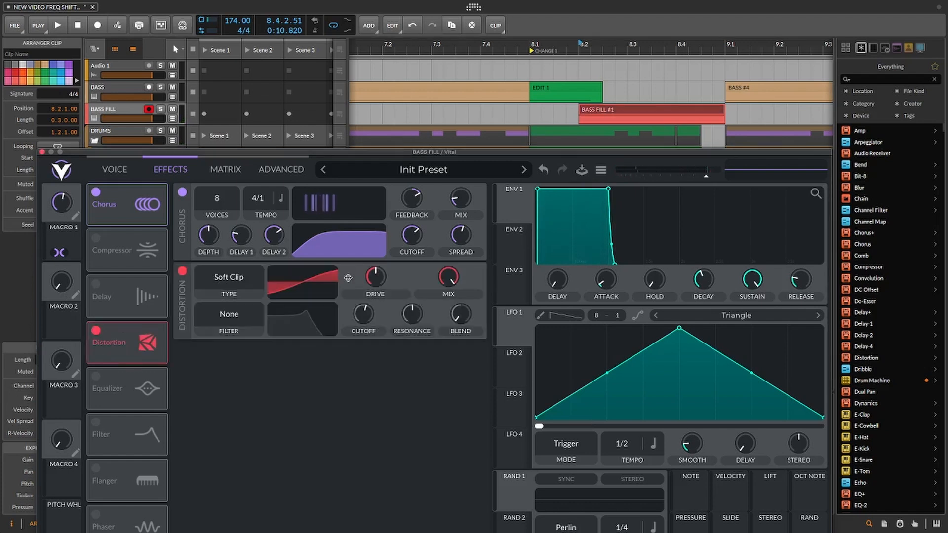
left_click_drag(375, 283, 378, 267)
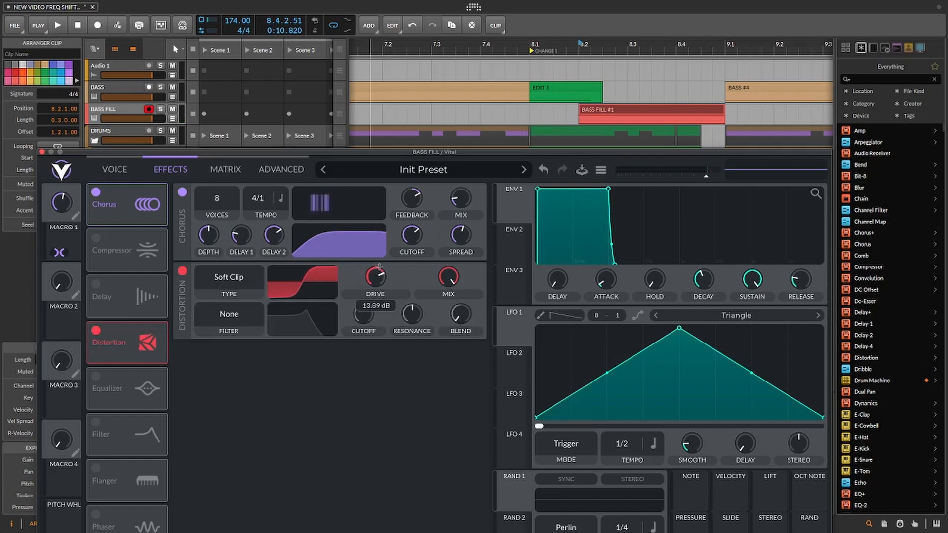
left_click(603, 109)
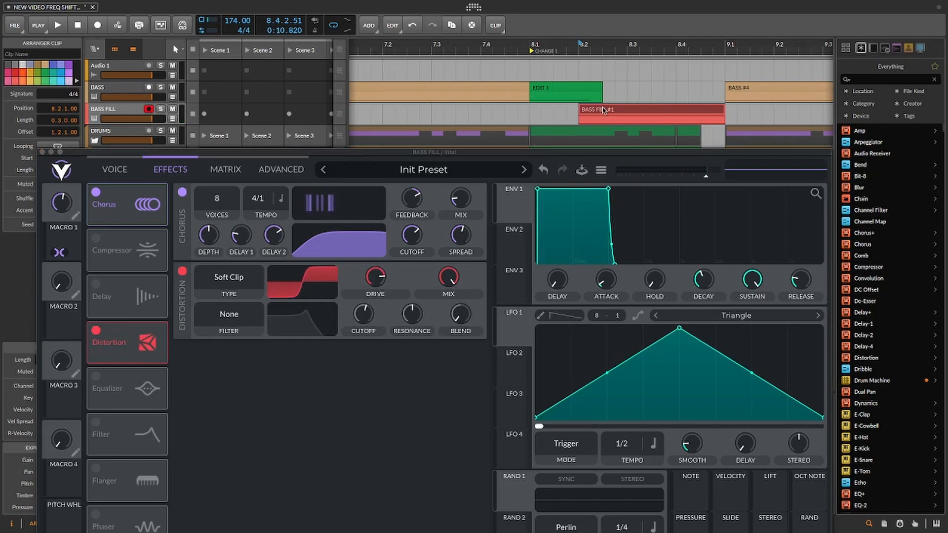
key("space")
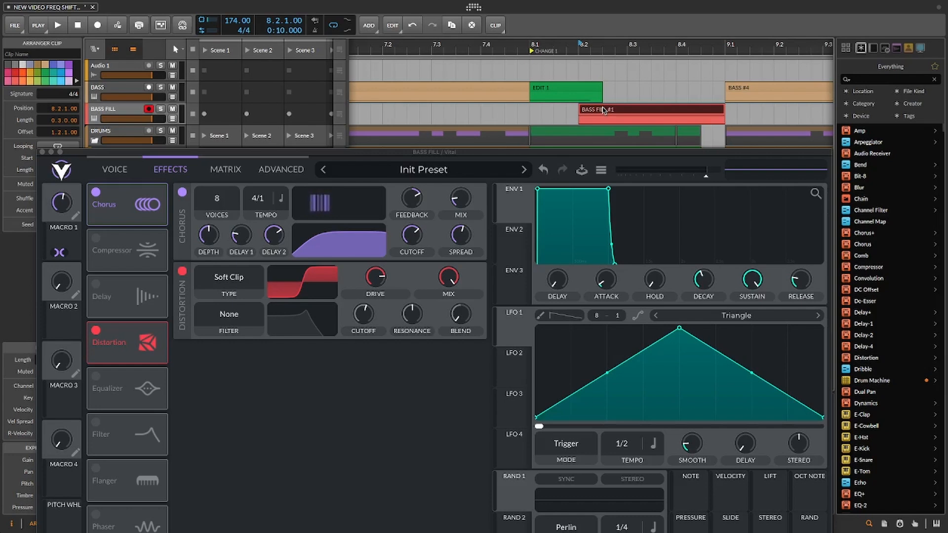
key("space")
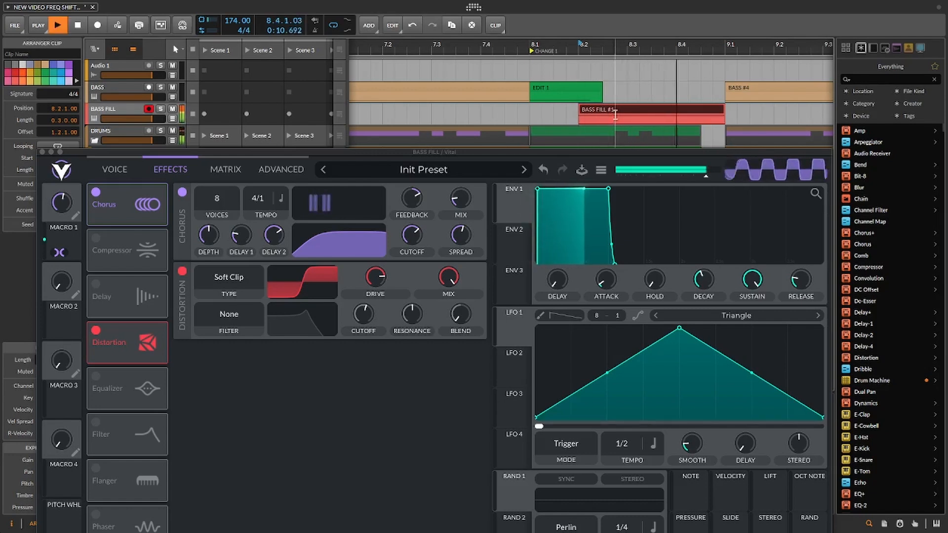
Lower the Distortion drive to slightly above its midpoint and preview the BASS FILL clip again
left_click_drag(372, 279, 375, 302)
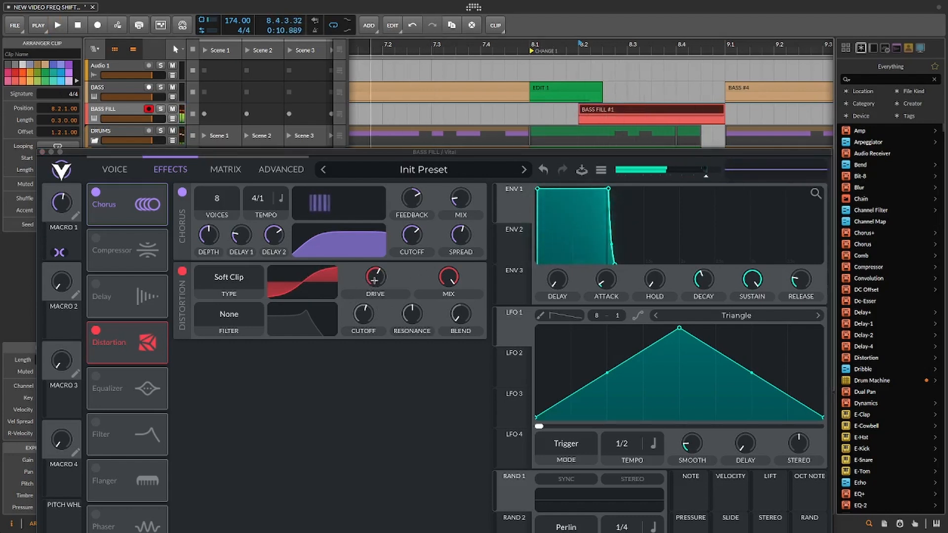
key("space")
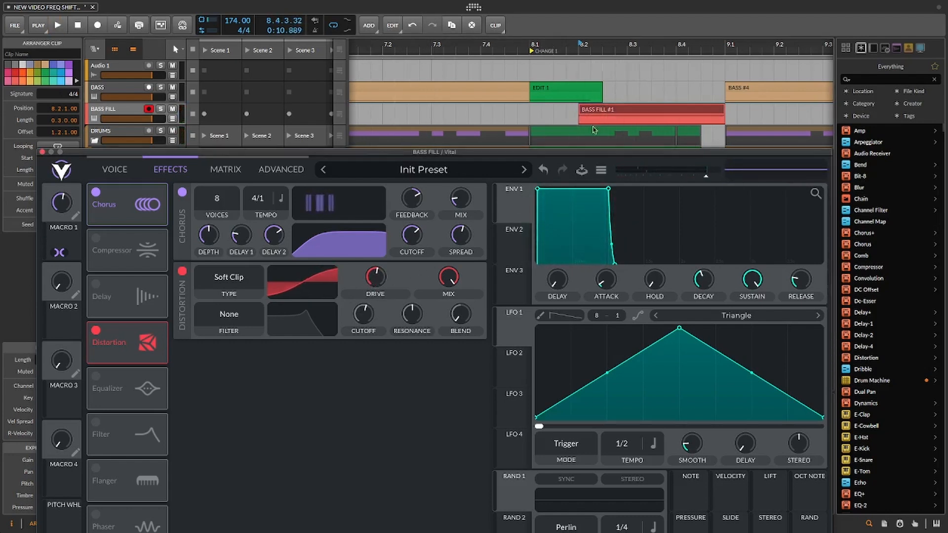
left_click(630, 115)
key("space")
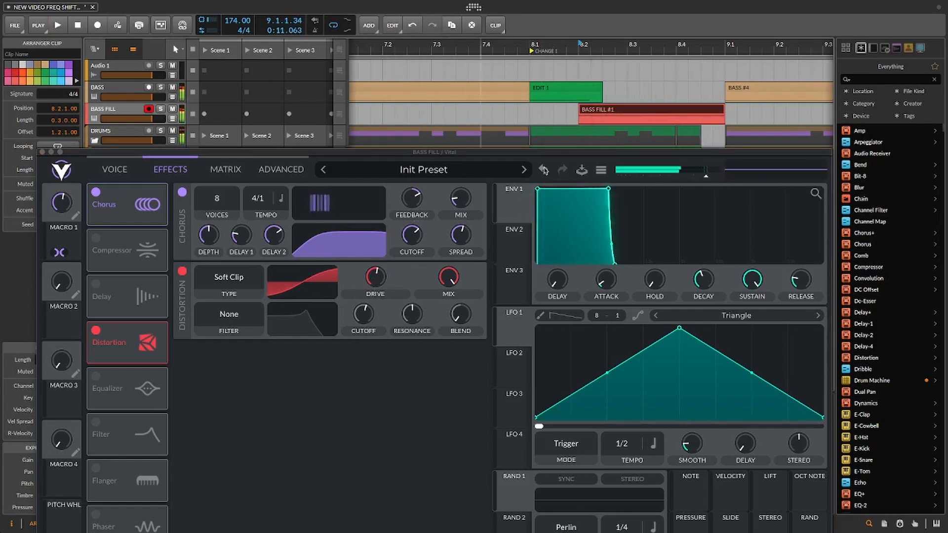
key("space")
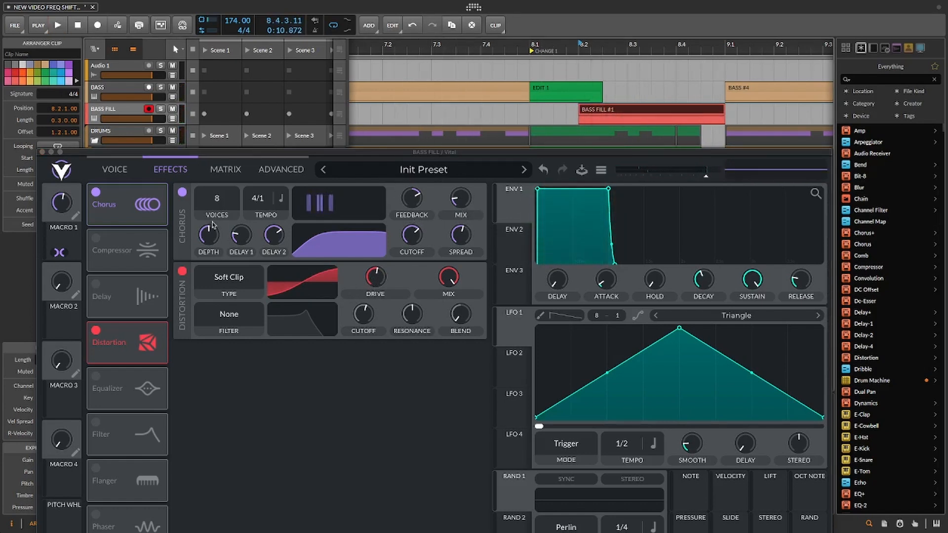
left_click(183, 217)
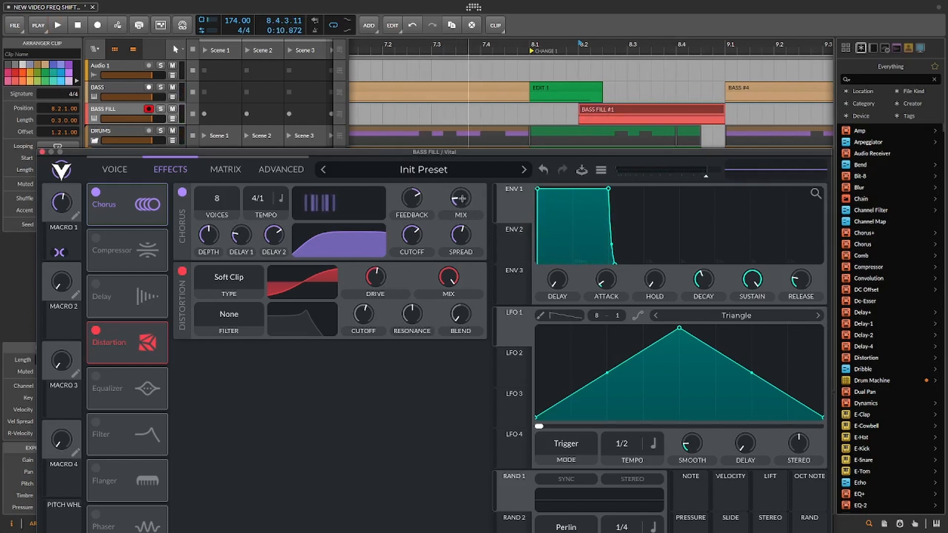
Show Vital's oscillator page and play the arrangement from bar 7 through the bass fill
mouse_move(462, 198)
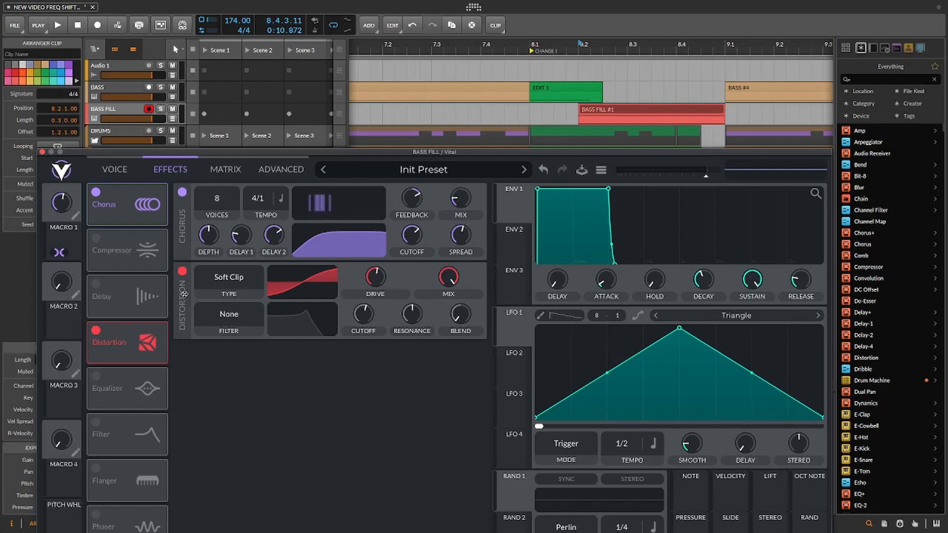
left_click_drag(331, 155, 322, 149)
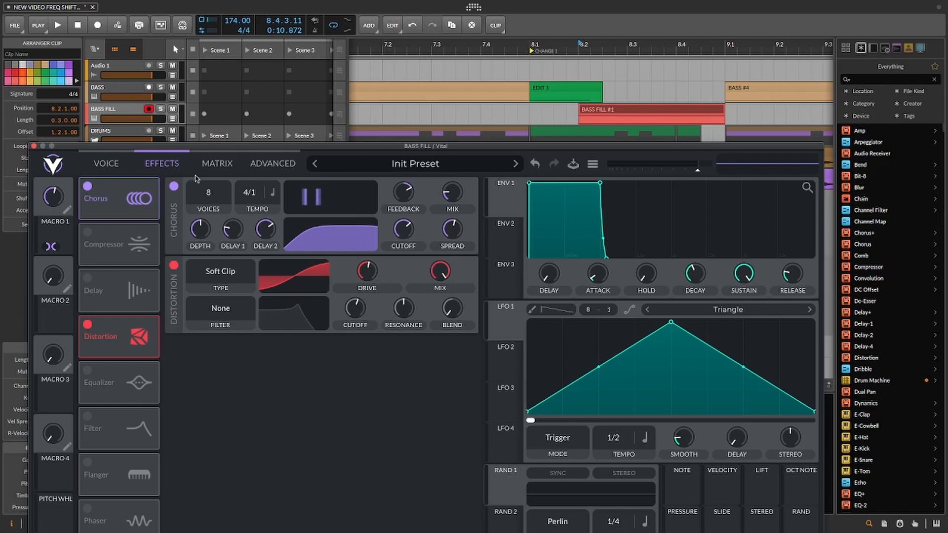
left_click(107, 164)
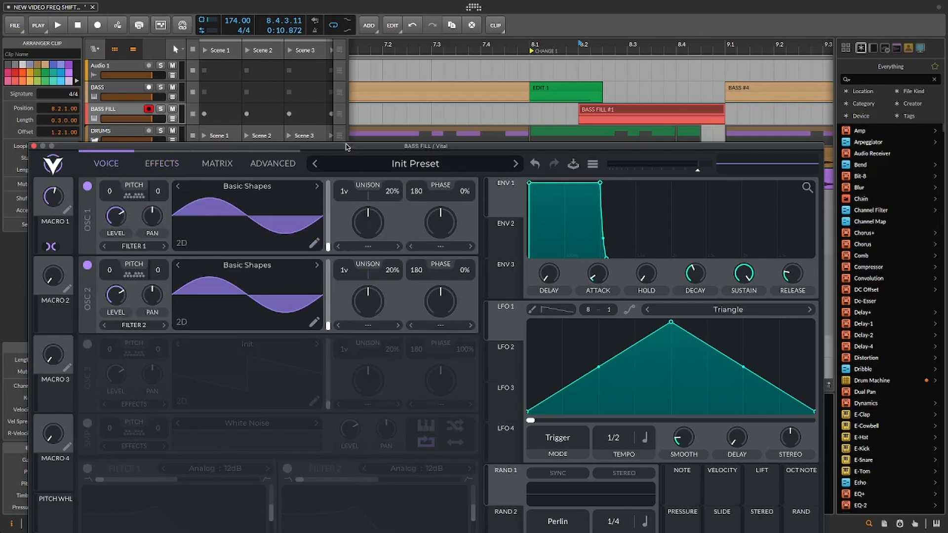
left_click_drag(364, 149, 360, 136)
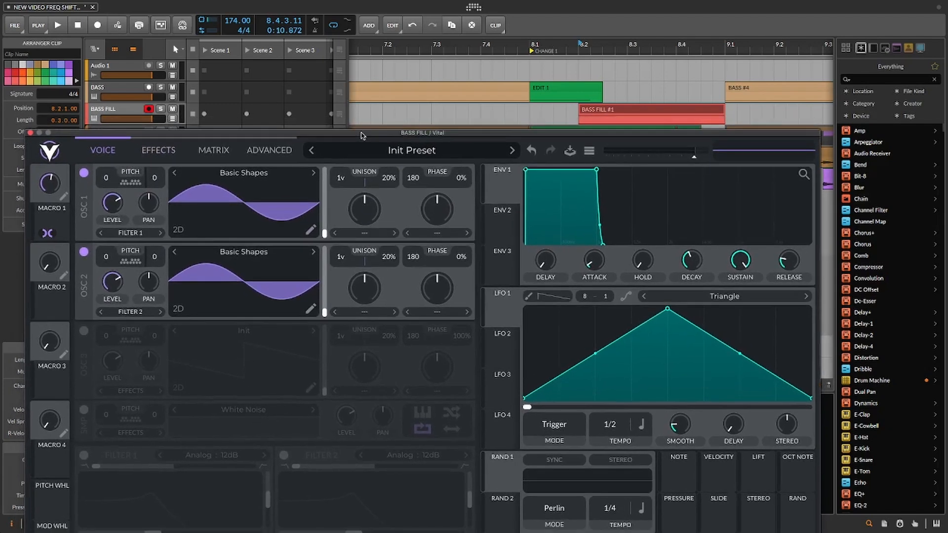
left_click(607, 112)
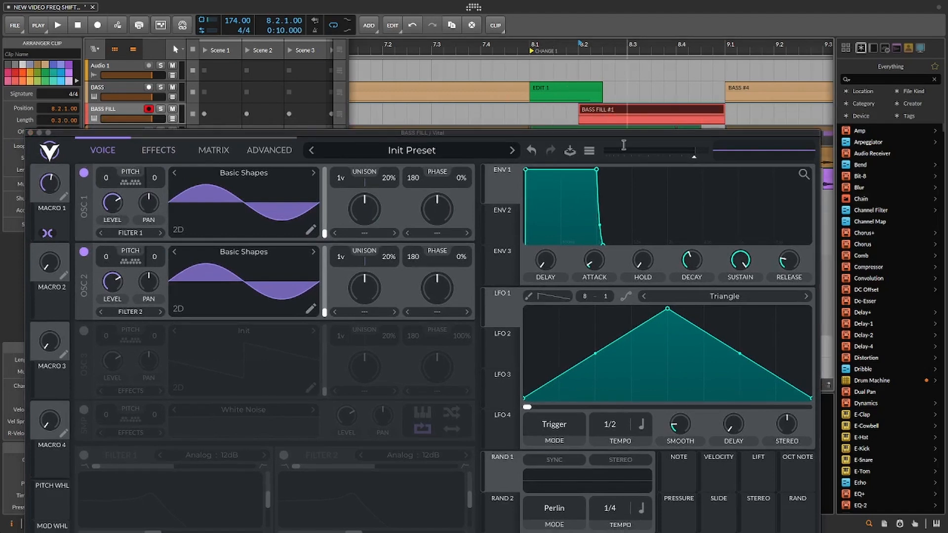
left_click_drag(488, 41, 580, 44)
left_click(523, 51)
key("space")
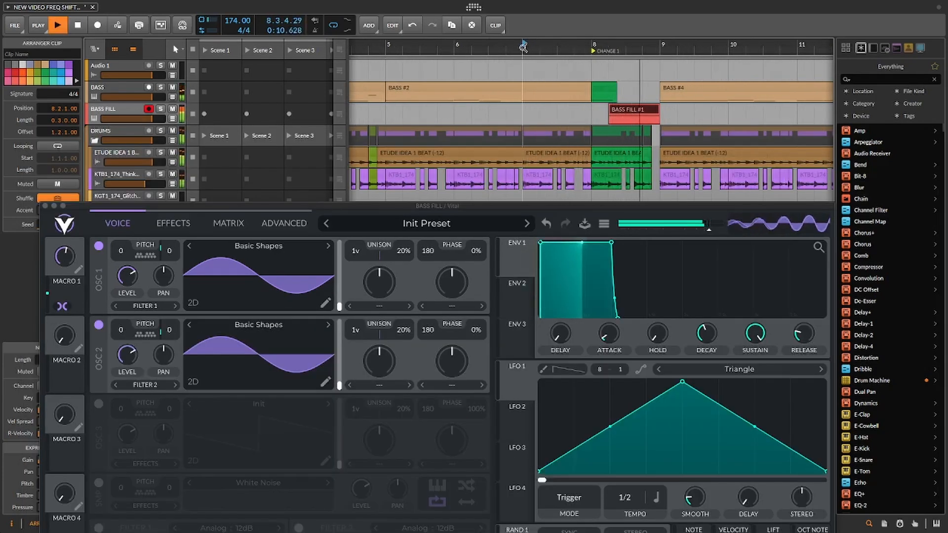
key("space")
Move the BASS FILL clip to start at 8.2.3, directly after the EDIT 1 clip
left_click(630, 106)
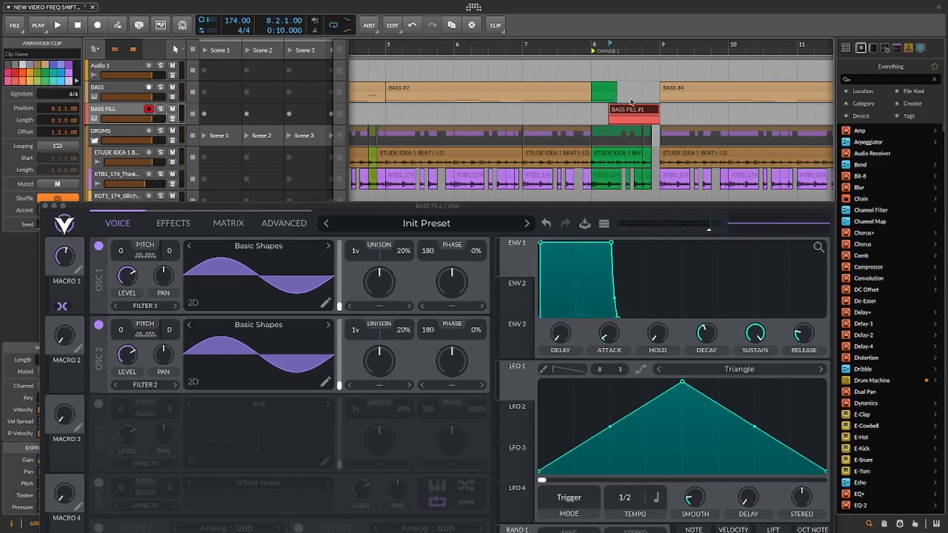
left_click_drag(630, 48, 619, 64)
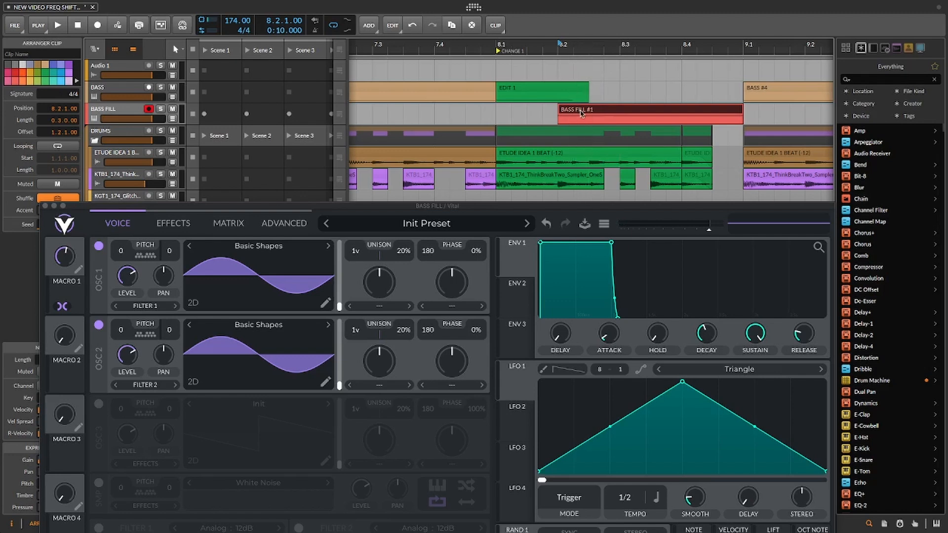
left_click_drag(581, 113, 613, 112)
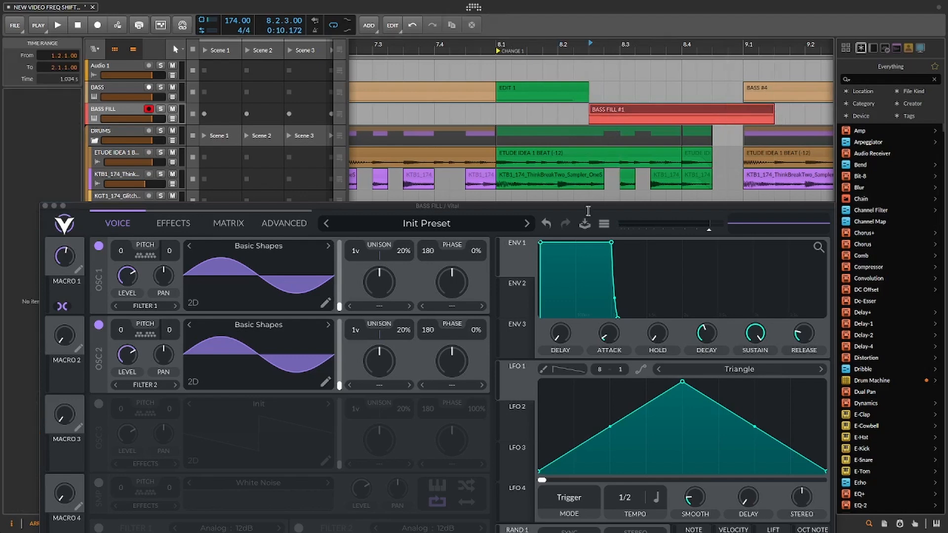
Trim the BASS FILL clip's end to bar 9 and shorten its F2 note to a length of 0.2.1.00
left_click_drag(585, 206, 599, 516)
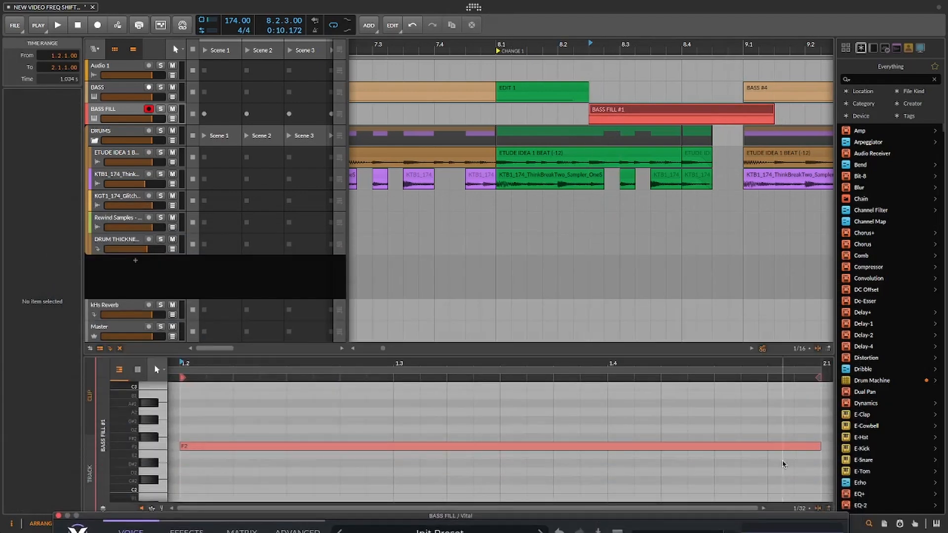
left_click(817, 447)
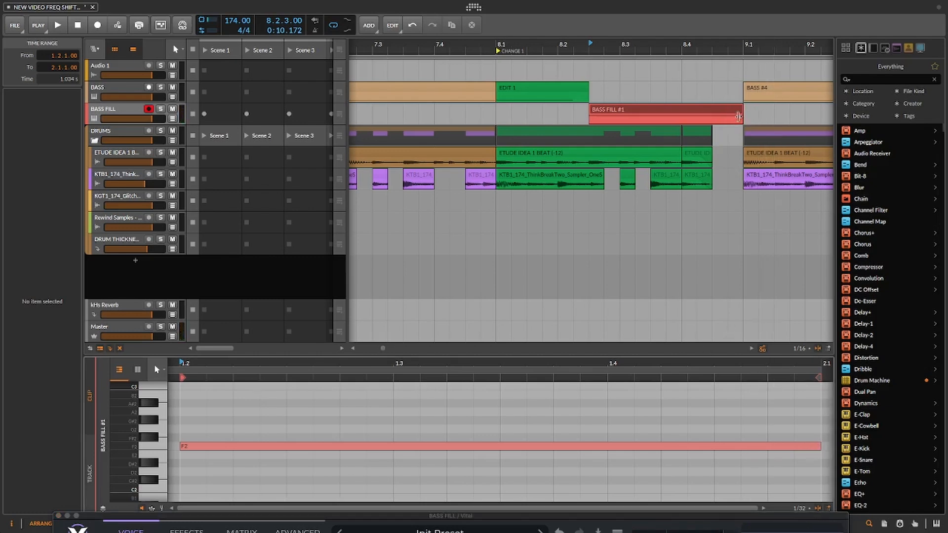
left_click_drag(819, 446, 655, 460)
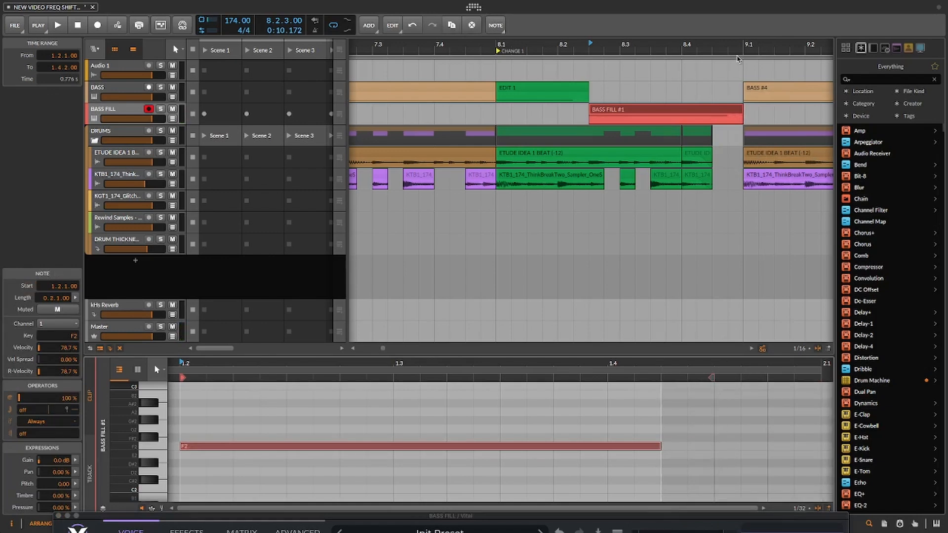
Play the shortened bass fill in context, including a run from bar 7 into bar 9
key("space")
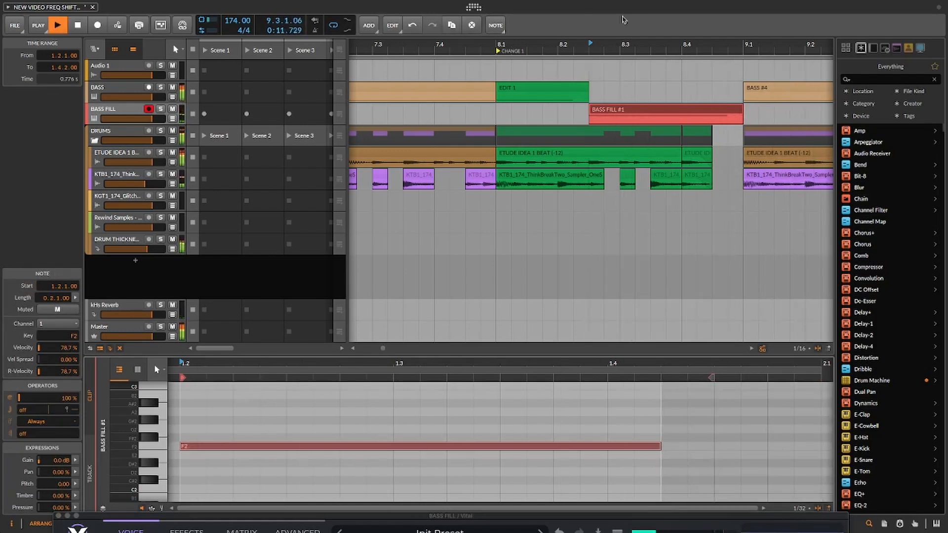
key("space")
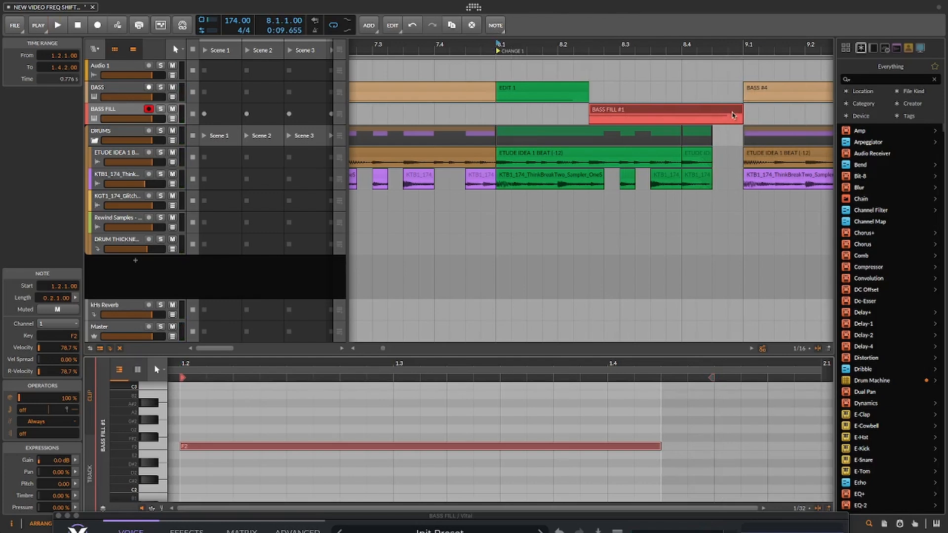
left_click_drag(559, 44, 676, 22)
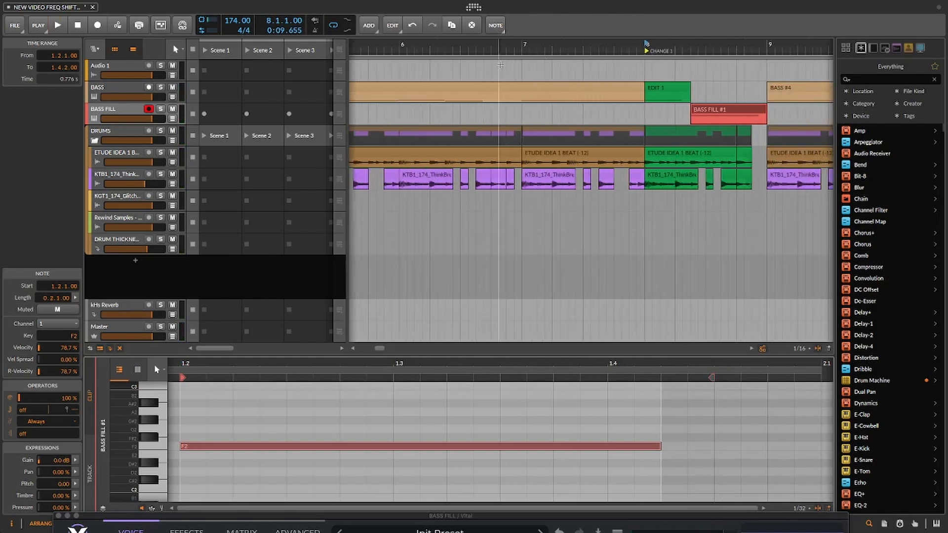
left_click(523, 45)
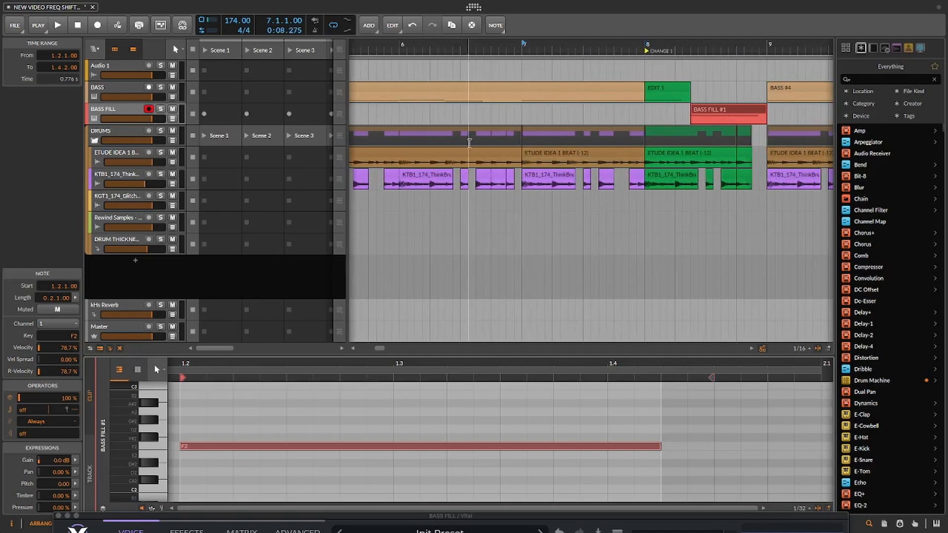
key("space")
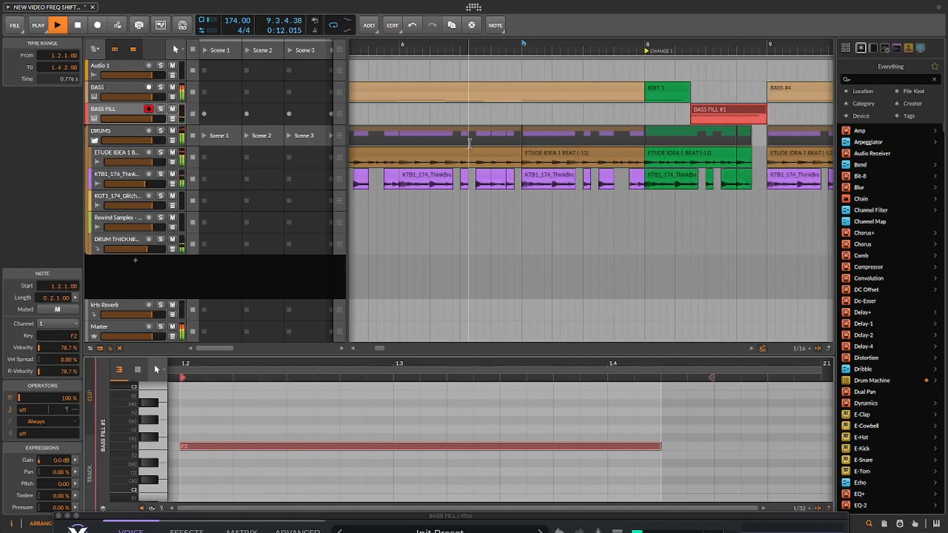
key("space")
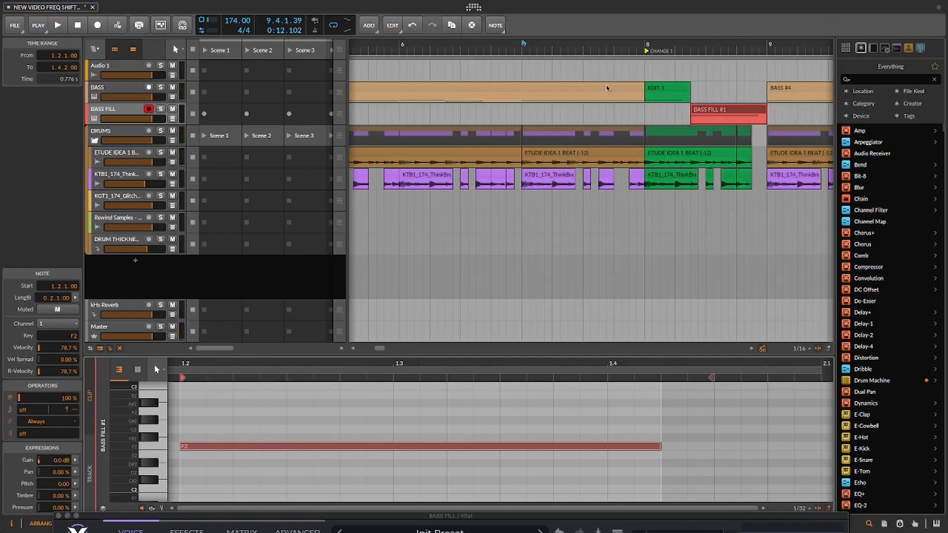
Set the play start to bar 15 and shorten the BASS #6 clip to one bar, ending at bar 16
left_click_drag(691, 44, 568, 30)
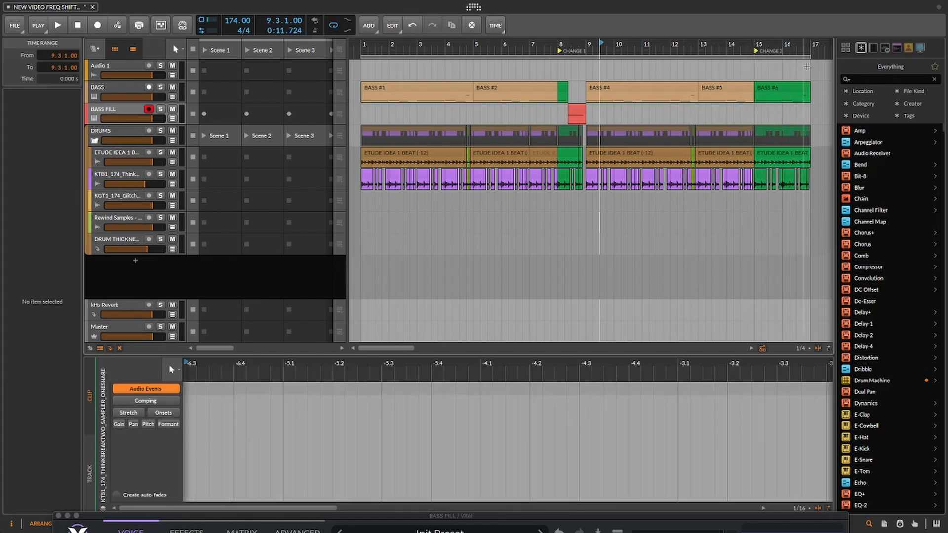
left_click(757, 45)
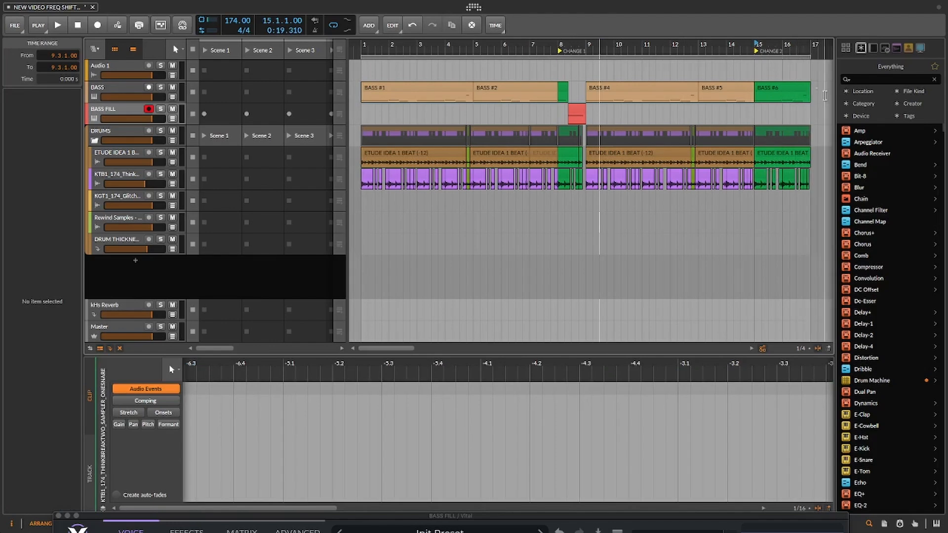
left_click_drag(807, 86, 783, 112)
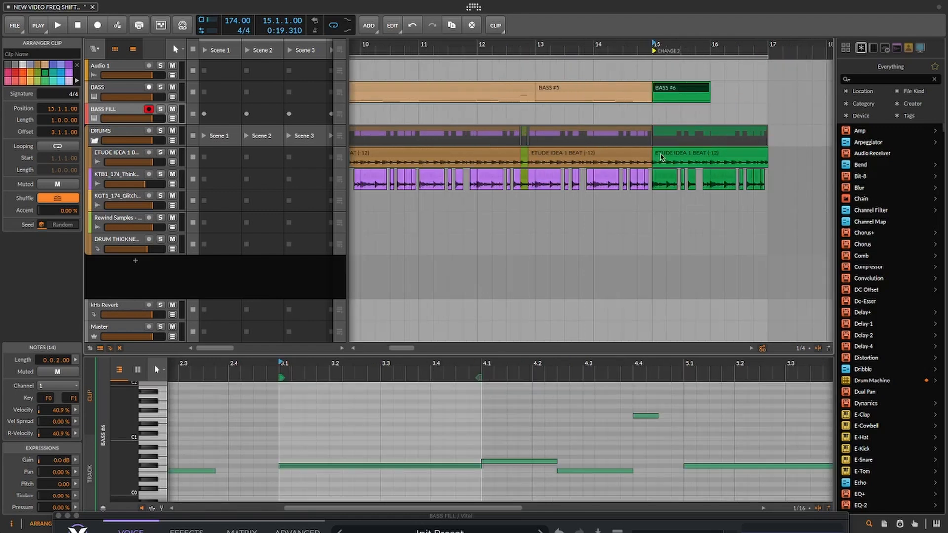
Collapse the DRUMS group and show its automation lanes
left_click(660, 154)
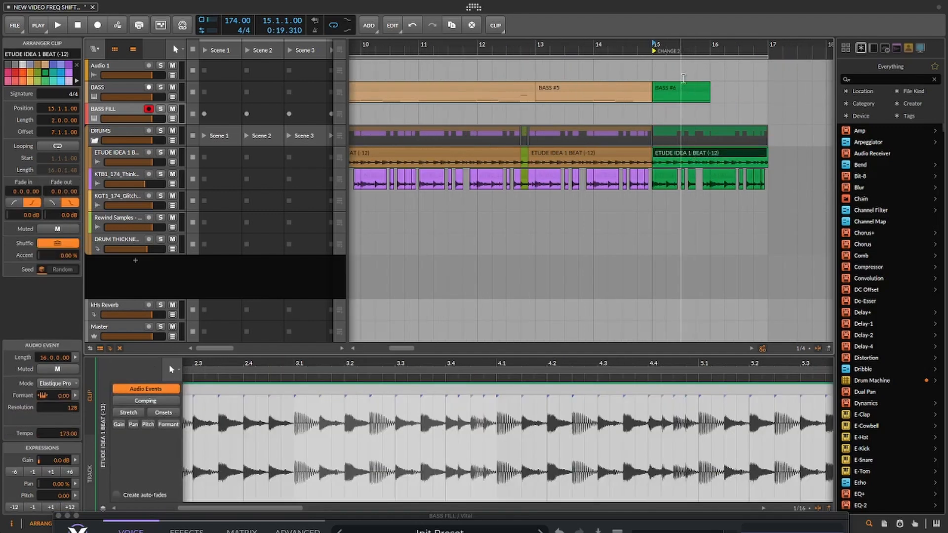
left_click(690, 155)
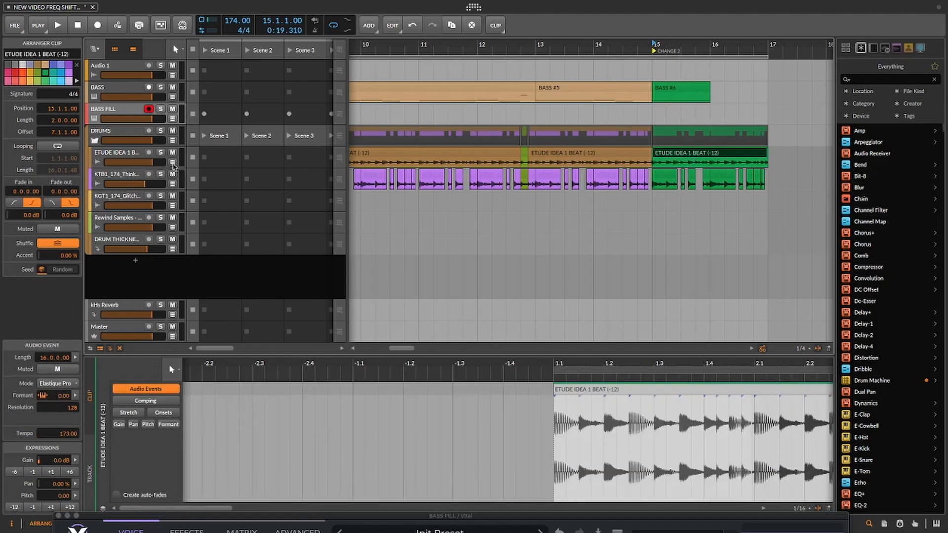
left_click(95, 141)
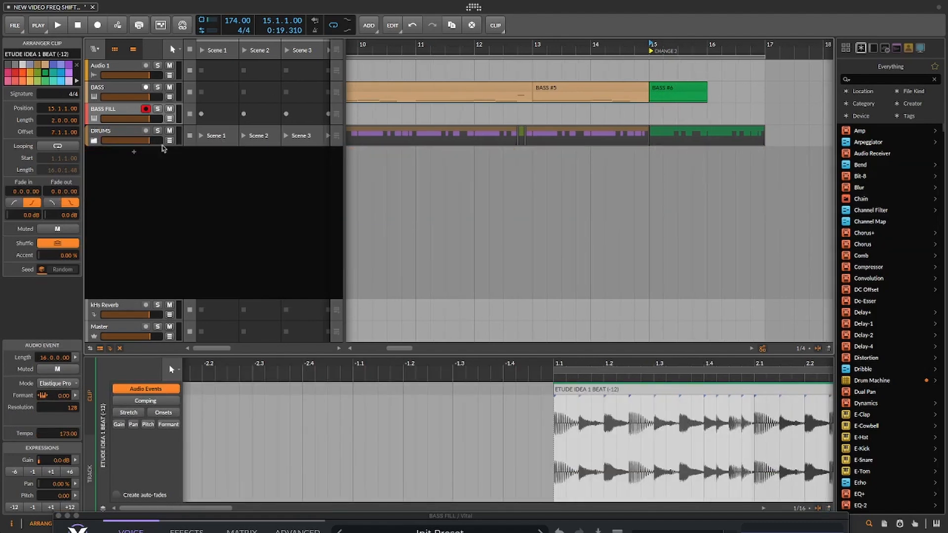
left_click(170, 141)
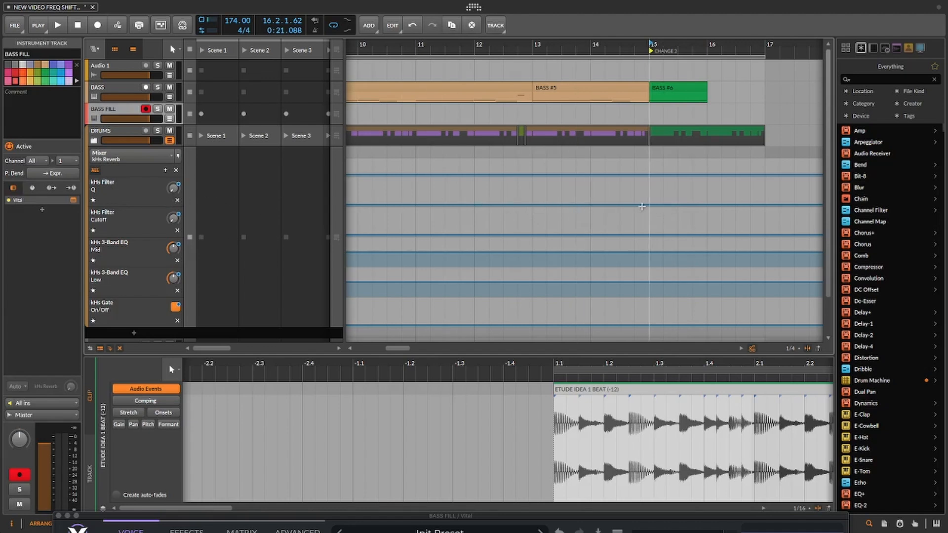
Add 0% automation points at 15.1, 15.2 and 16.1 in the DRUMS kHs Filter Q and Cutoff lanes
left_click(650, 206)
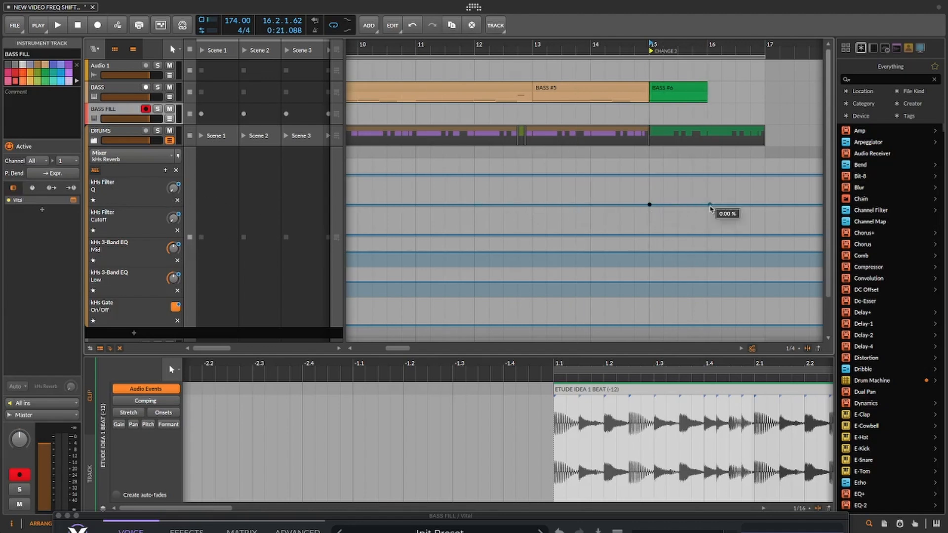
left_click(708, 205)
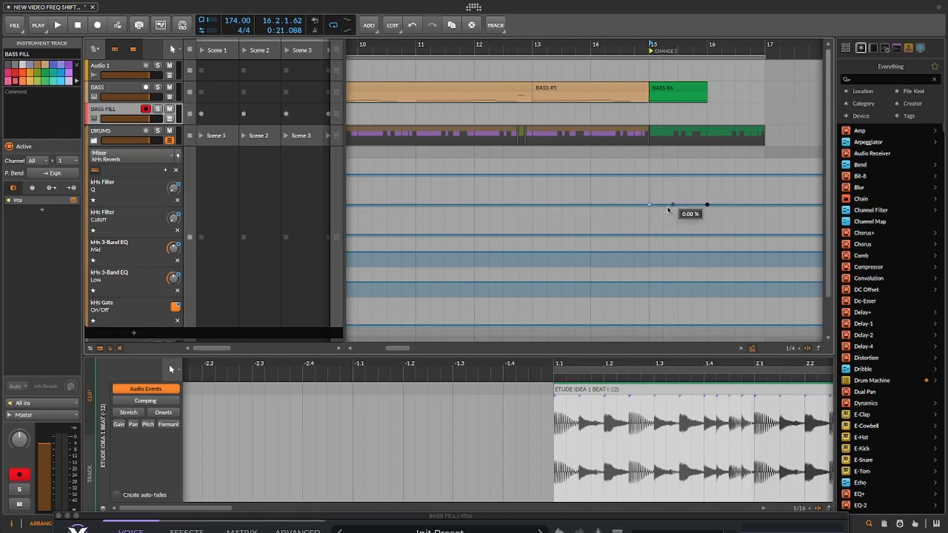
mouse_move(663, 205)
left_mouse_down()
mouse_move(678, 205)
mouse_move(664, 205)
left_mouse_up()
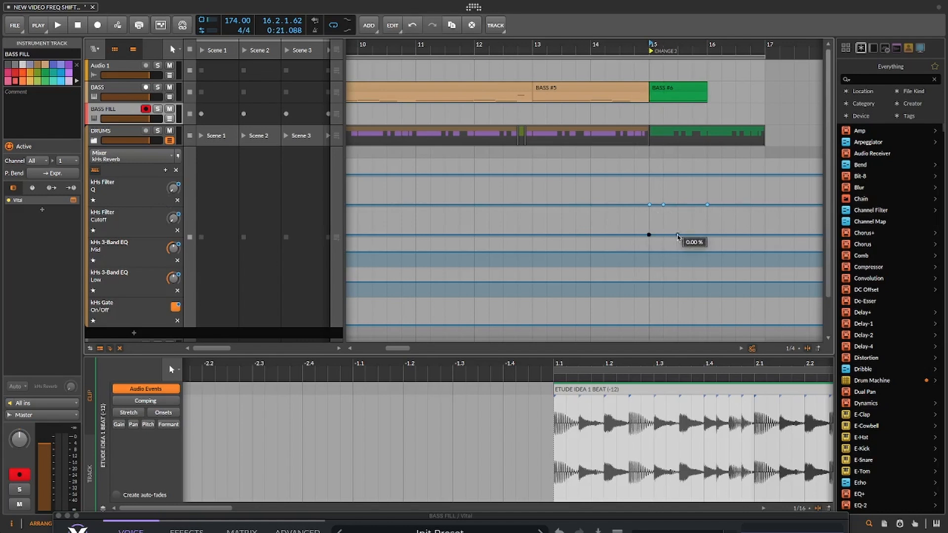
left_click(663, 234)
left_click(706, 234)
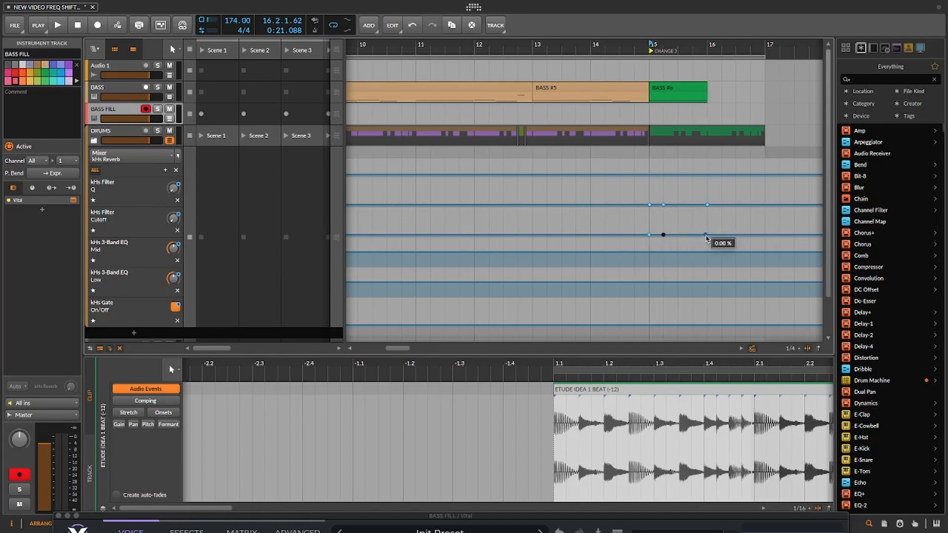
Raise the kHs Filter Q point at 15.2, set the Cutoff point there to 74%, and preview the drum fill
left_click_drag(675, 197, 661, 241)
left_click_drag(663, 206, 664, 182)
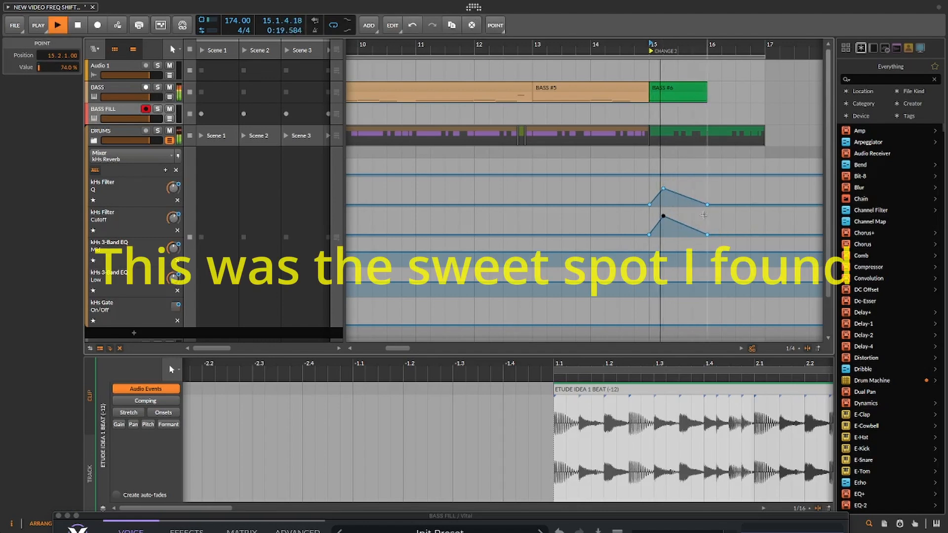
key("space")
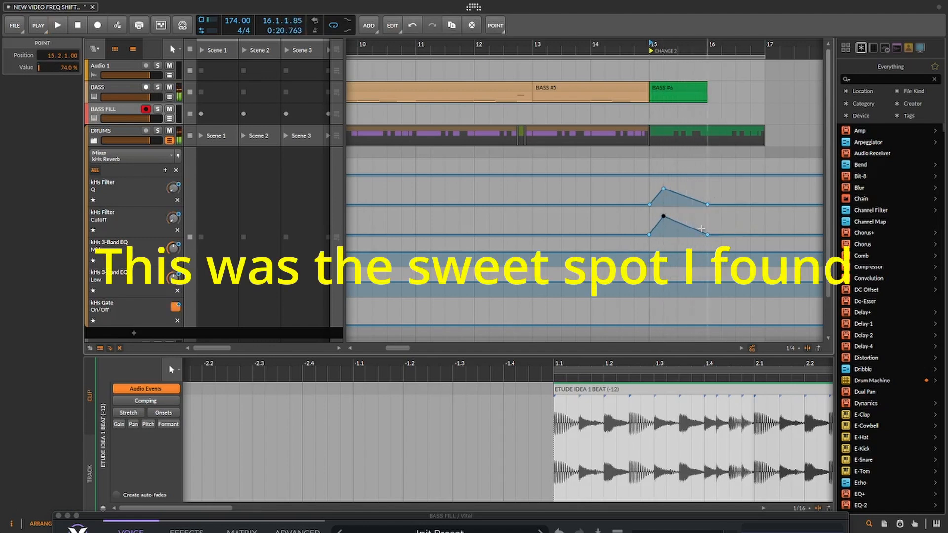
Add a kHs Filter Cutoff point at 16.1 with a value of 23.4% and play from bar 15
left_click_drag(697, 228, 707, 228)
key("space")
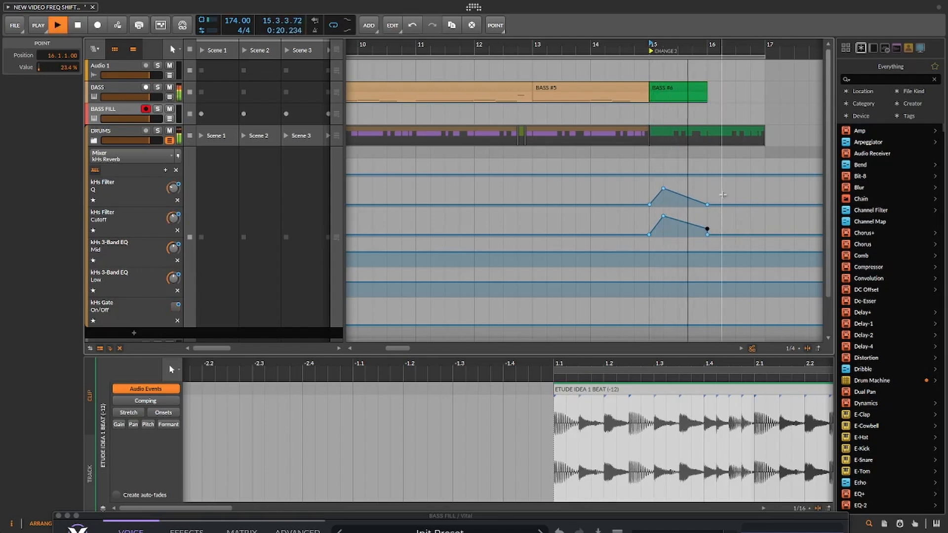
key("space")
Add a 28.9% kHs Filter Q point at 16.1, raise the upper Cutoff point there to 57.4%, and preview the fill
left_click_drag(690, 198, 707, 197)
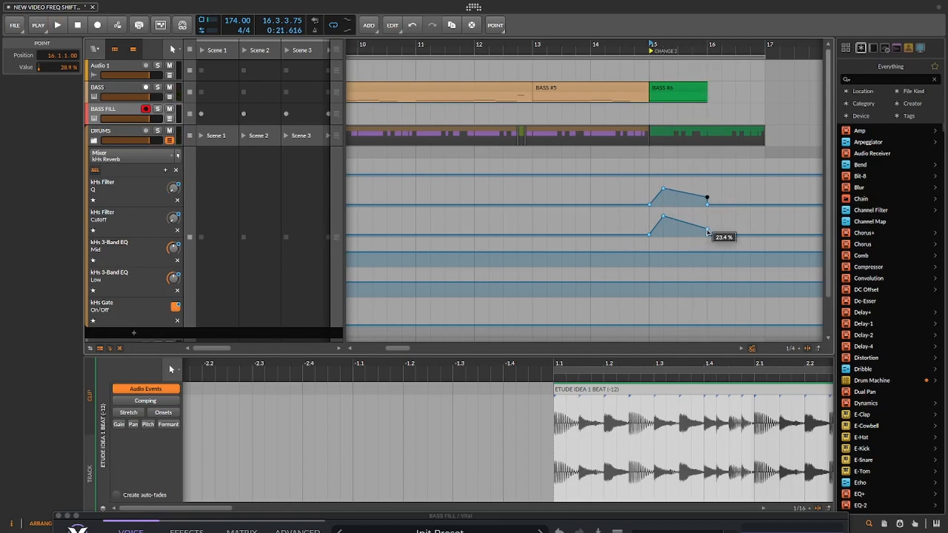
left_click_drag(707, 230, 707, 219)
key("space")
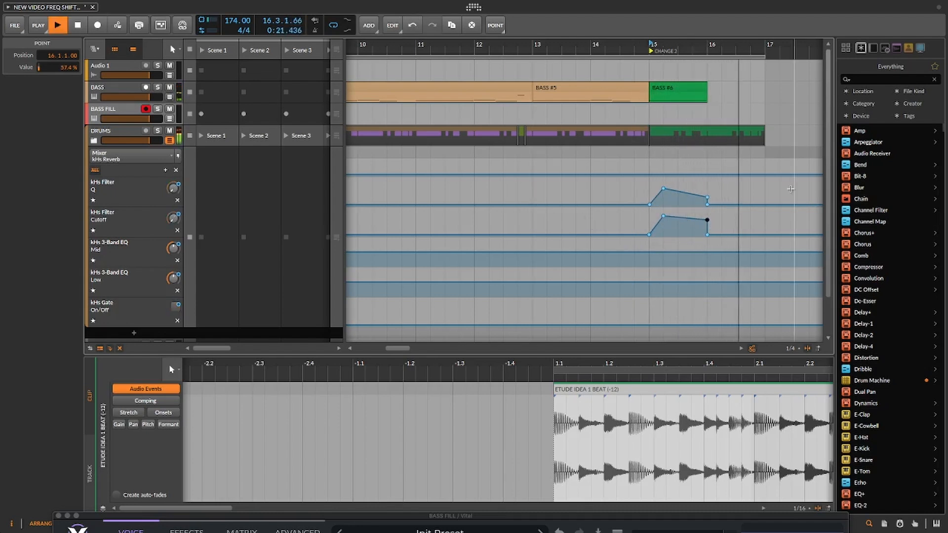
key("space")
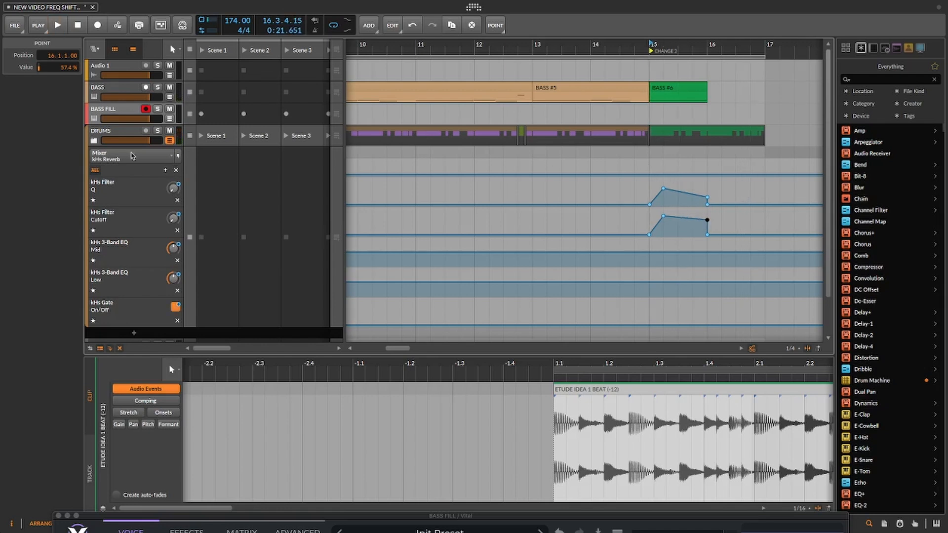
Add kHs Reverb send automation points at 15.1, 16.1 and 17.1 on DRUMS, raising the 16.1 point to -13.3 dB
left_click(663, 175)
left_click(708, 175)
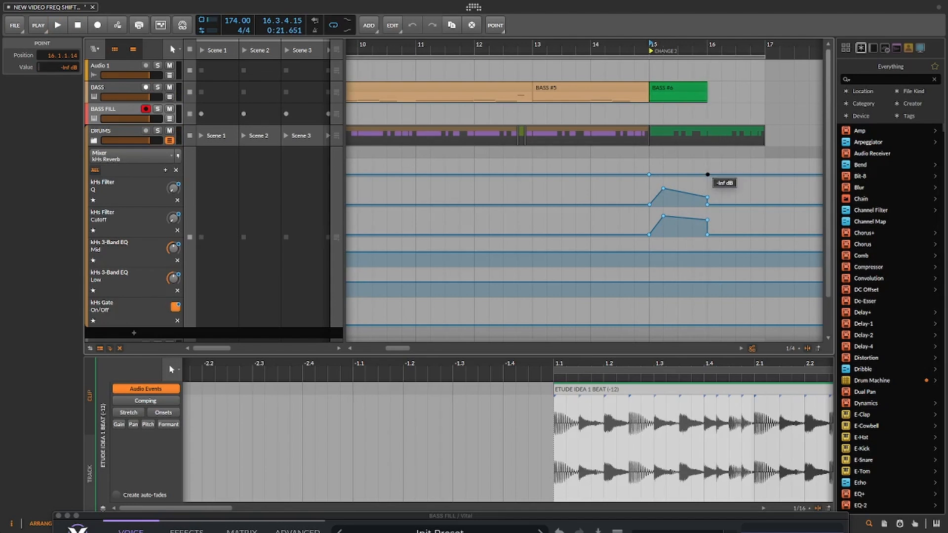
left_click(764, 175)
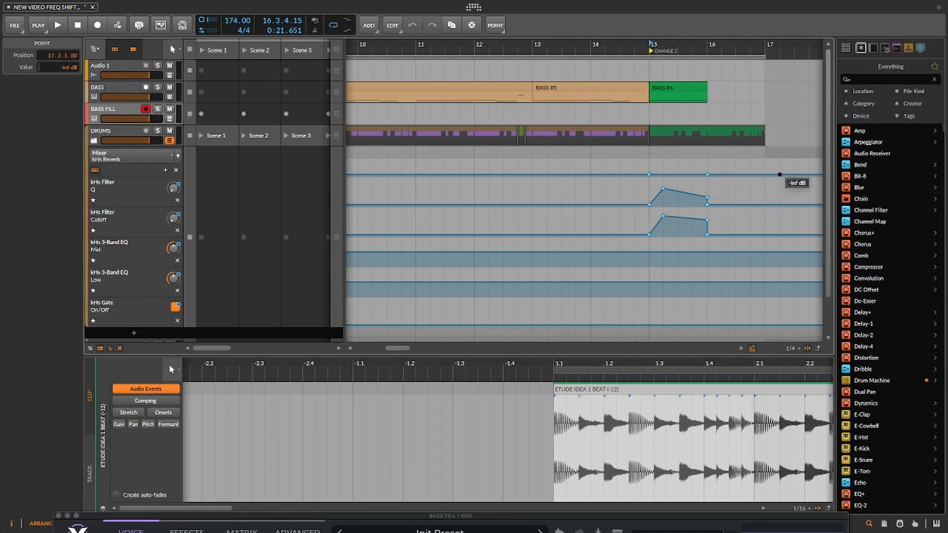
left_click_drag(707, 175, 707, 169)
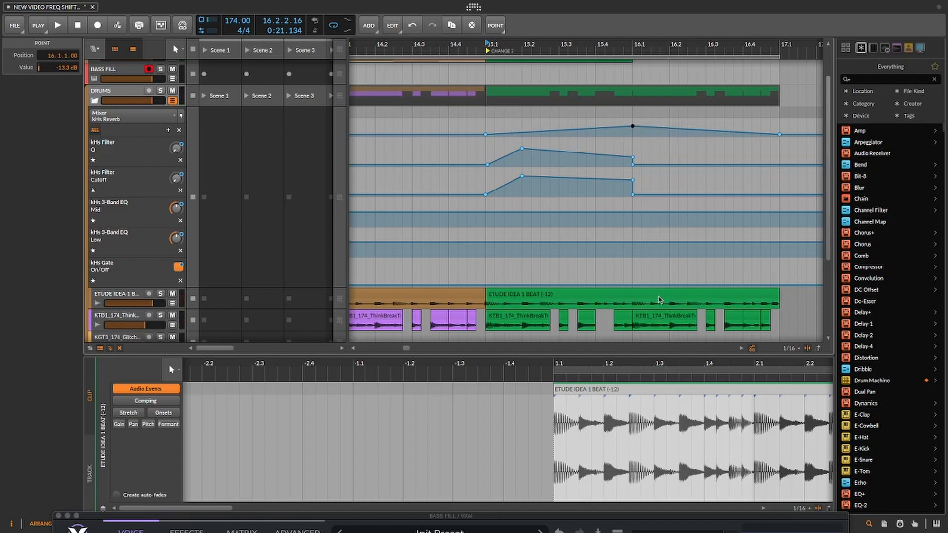
Shorten the green ETUDE IDEA 1 BEAT clip to end at 16.1 and delete the KTB1_174_ThinkBreakTwo clips after 16.1
left_click(660, 300)
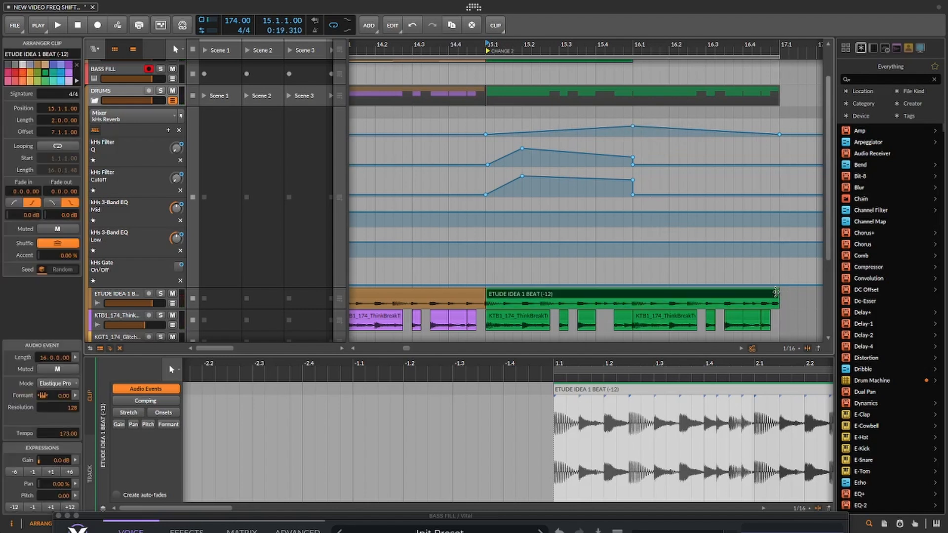
left_click_drag(779, 296, 630, 313)
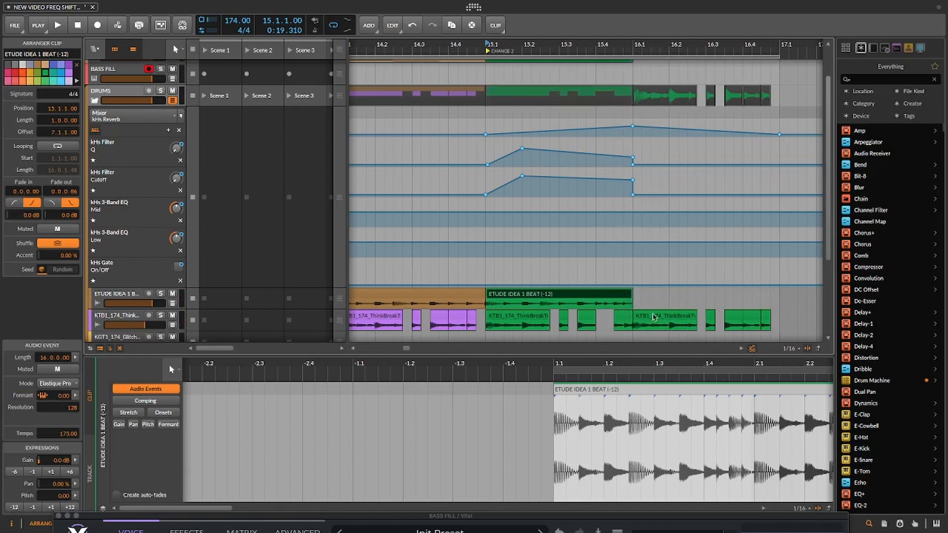
left_click(655, 316)
left_click_drag(783, 317, 647, 322)
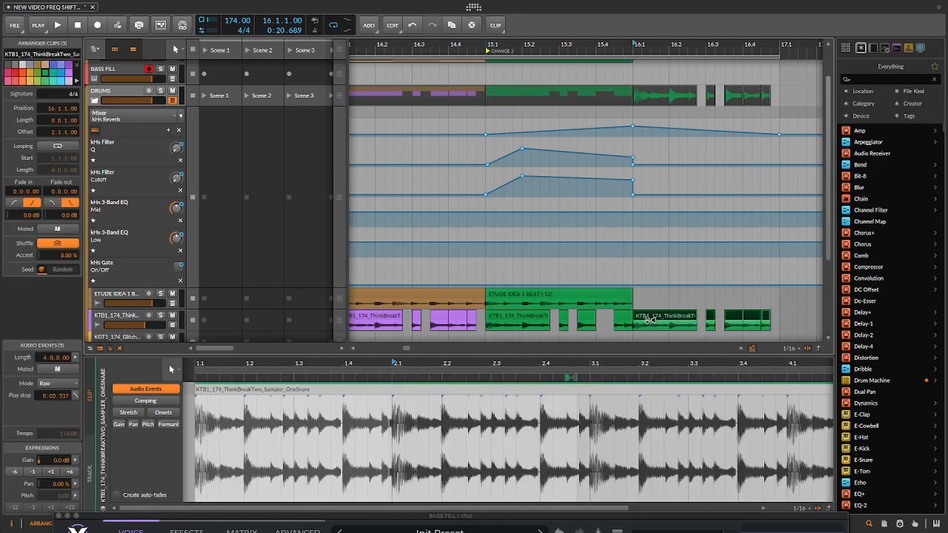
key("Delete")
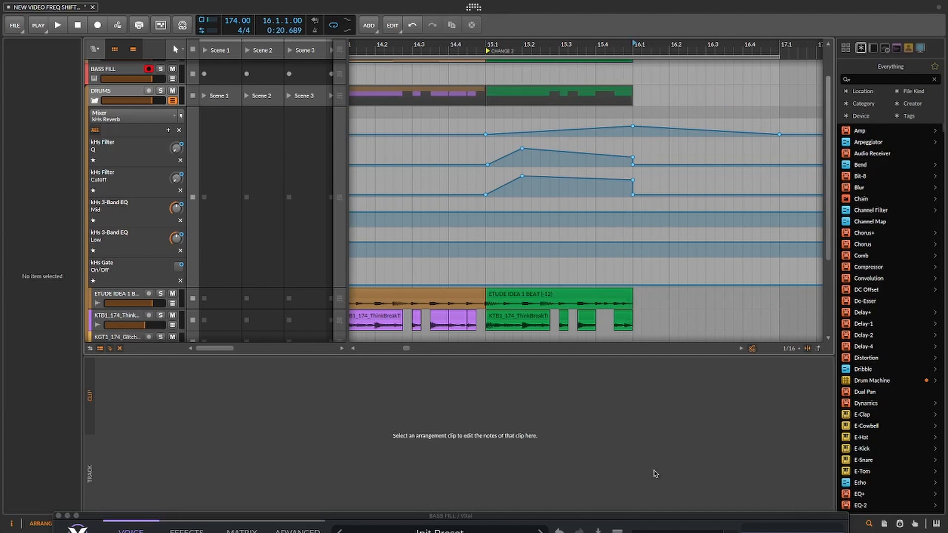
Play the shortened drum fill from 15.1 and look over the DRUMS reverb and filter automation lanes
left_click(488, 44)
key("space")
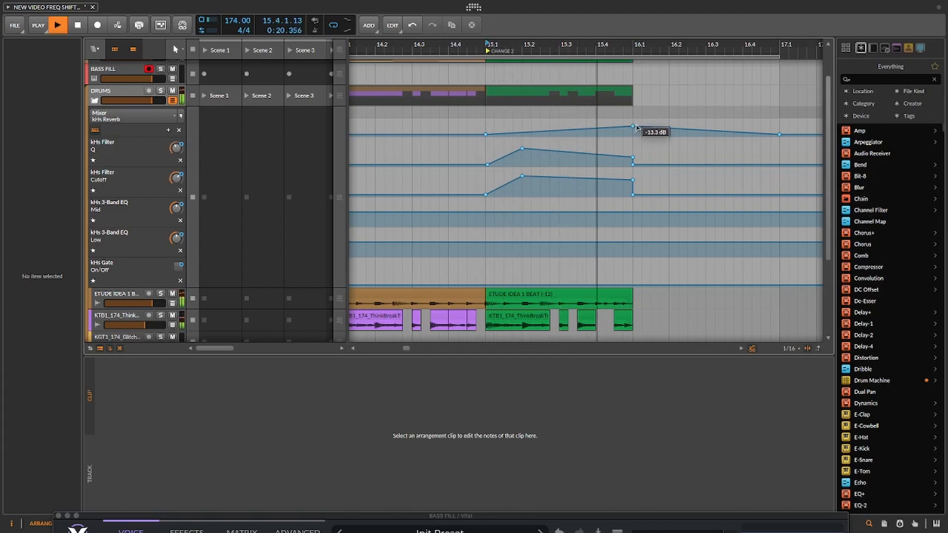
key("space")
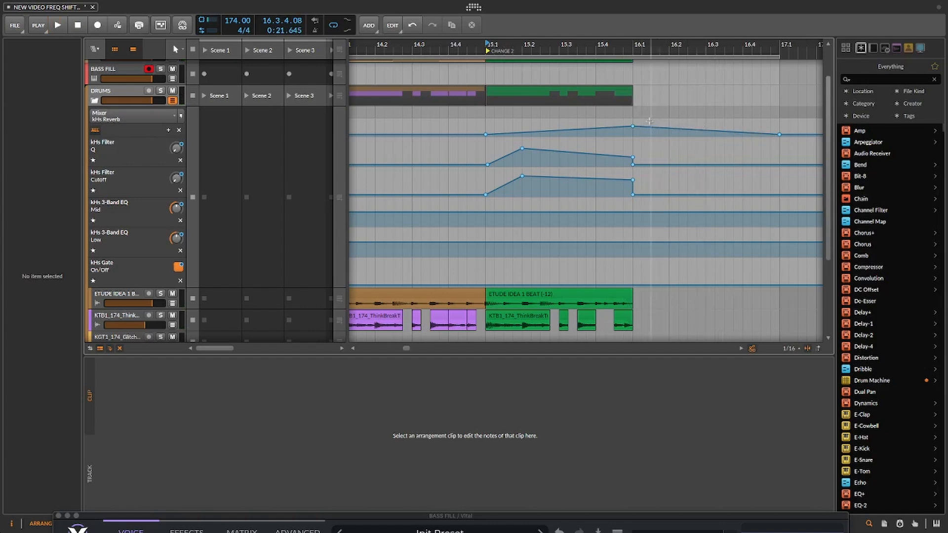
scroll(688, 115, "up", 1)
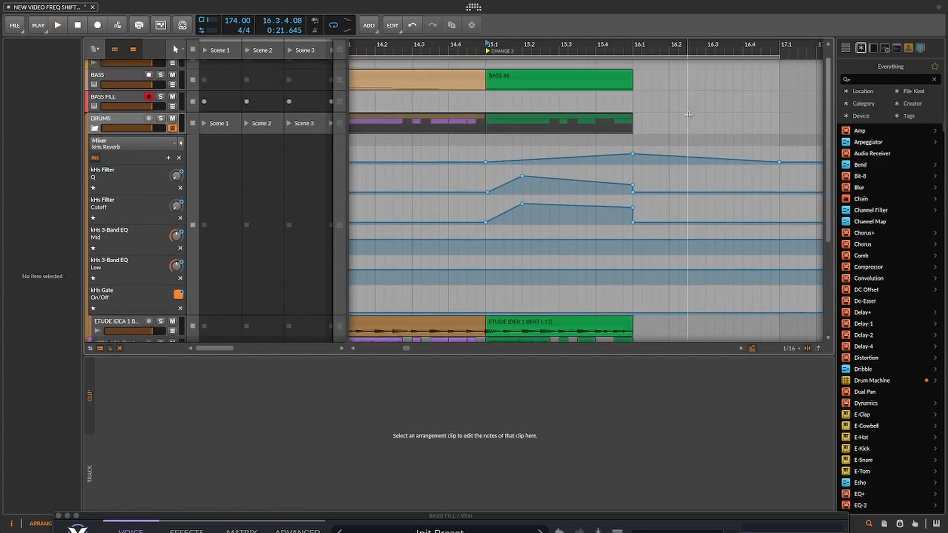
scroll(687, 118, "down", 1)
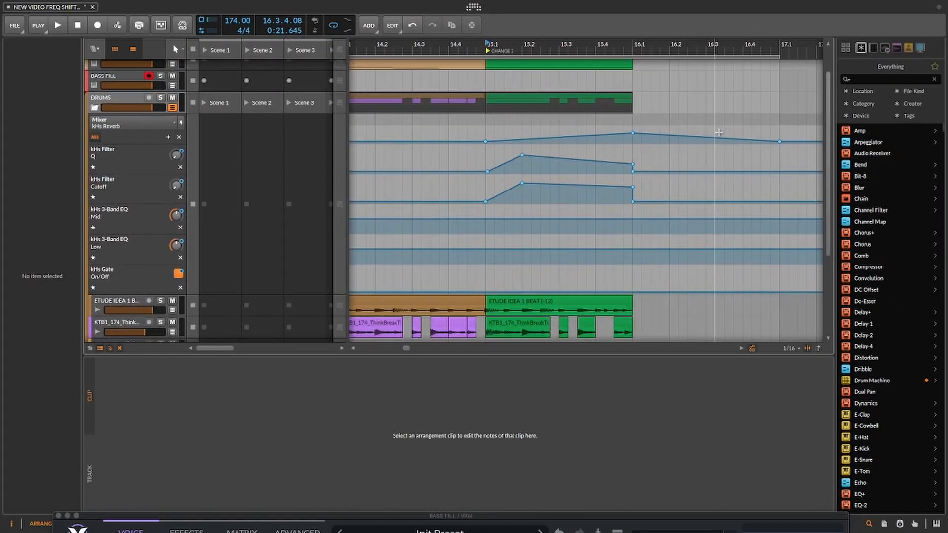
scroll(719, 132, "down", 1)
scroll(663, 240, "up", 2)
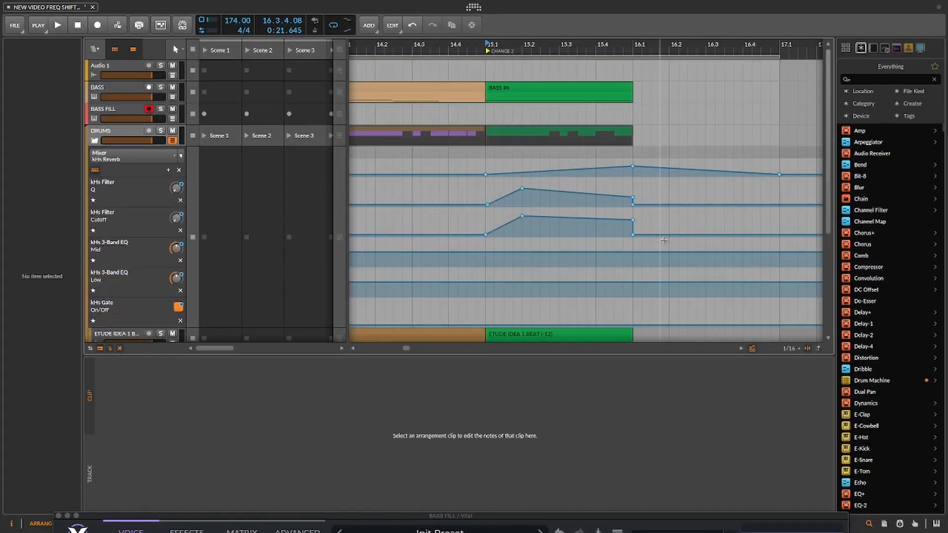
scroll(666, 236, "down", 5)
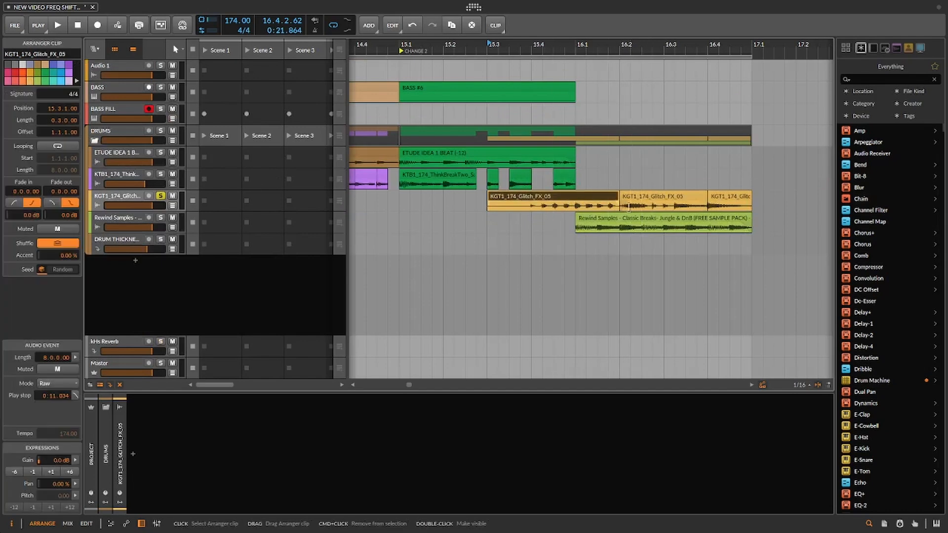
Examine the KGT1_174_Glitch_FX_05 clips and the Rewind Samples clip between 15.3 and 17.1, and try a brief playback
left_click(656, 201)
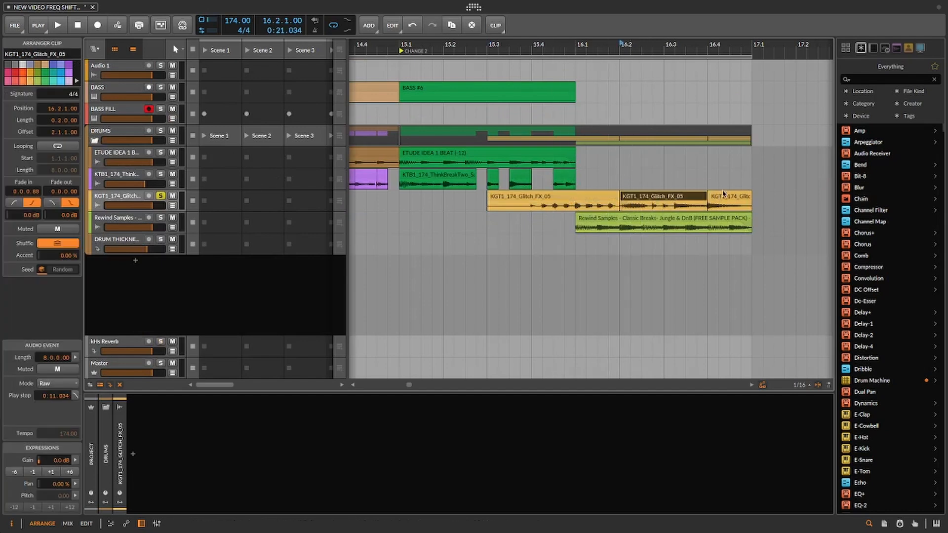
left_click(724, 198)
left_click(575, 202)
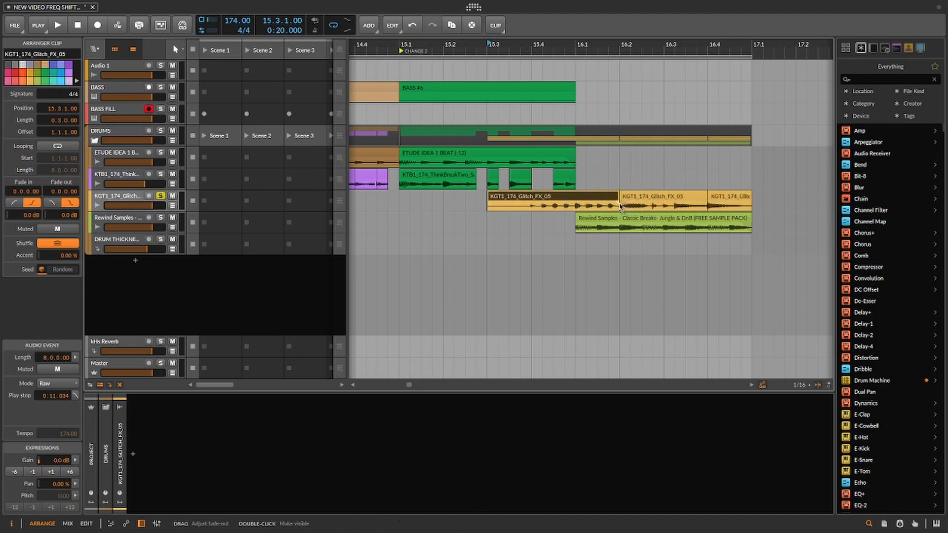
left_click(619, 220)
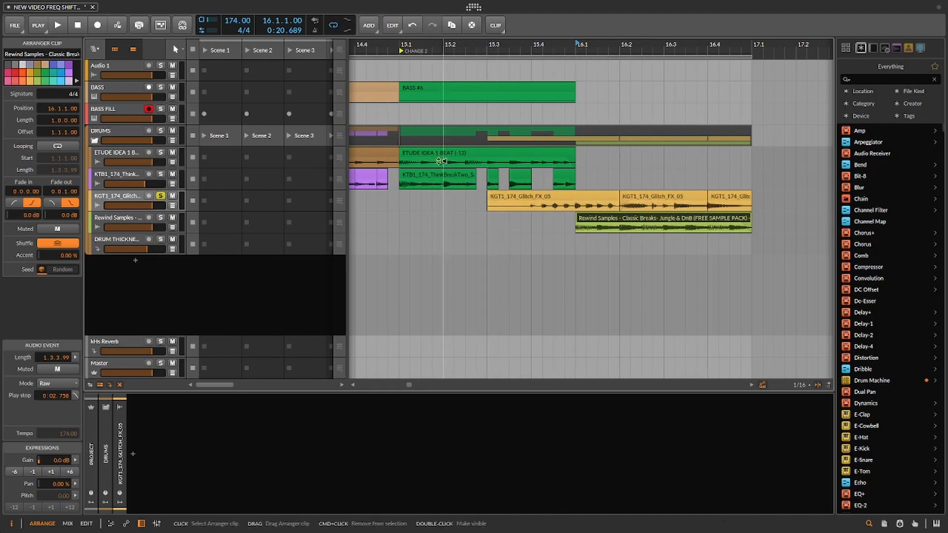
left_click(532, 197)
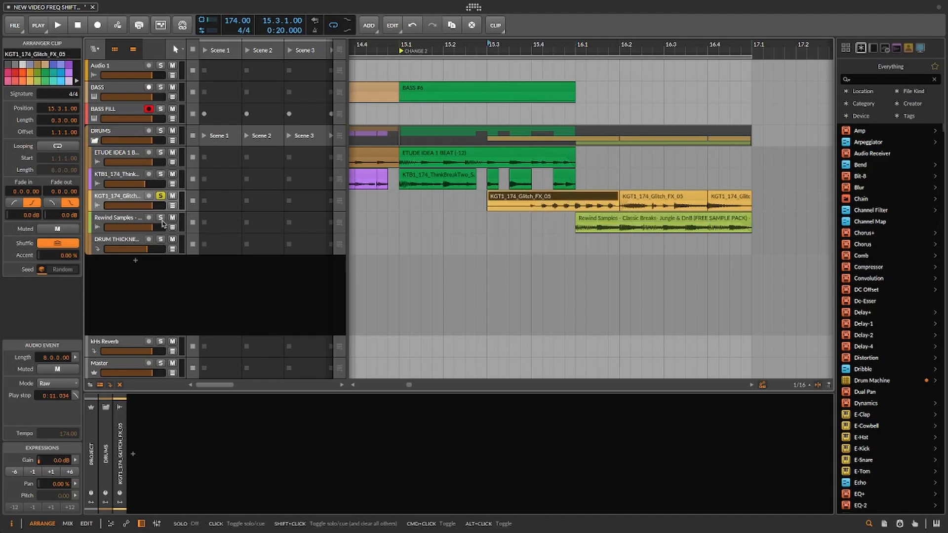
key("space")
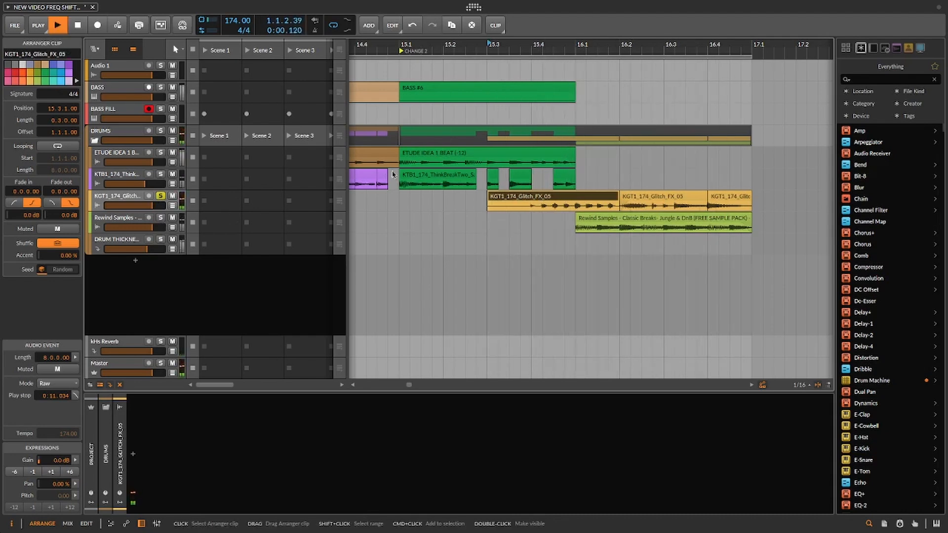
key("space")
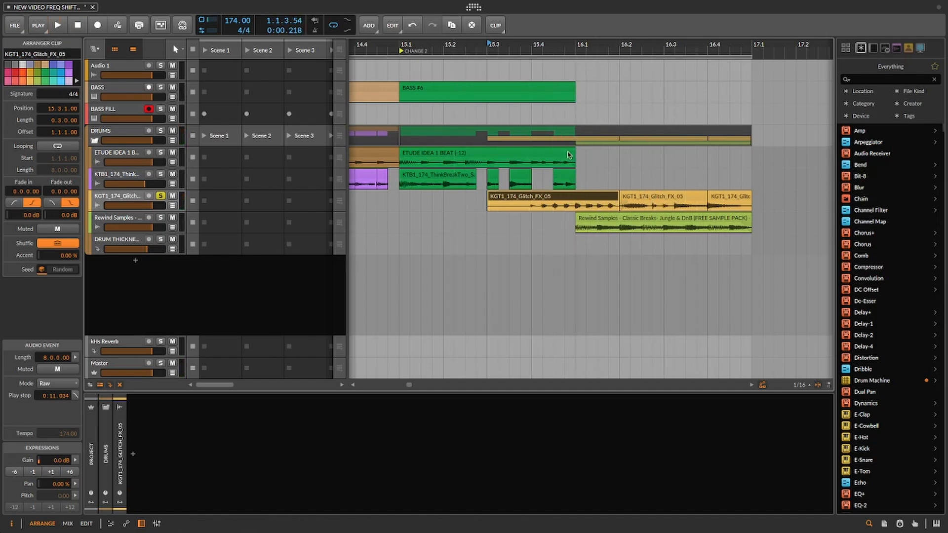
Extend the green ETUDE IDEA 1 BEAT clip to a length of 1.0.2.00 and split it at 16.1
left_click_drag(575, 152, 598, 153)
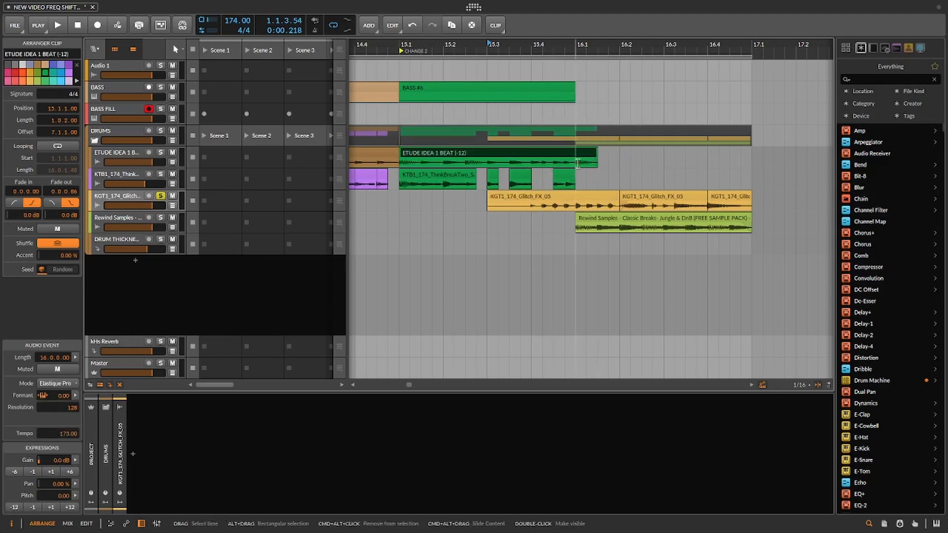
left_click(576, 164)
key("super+e")
Audition the split-off piece from 16.1 with the ETUDE IDEA 1 BEAT track soloed, and remove that solo
key("alt+space")
key("space")
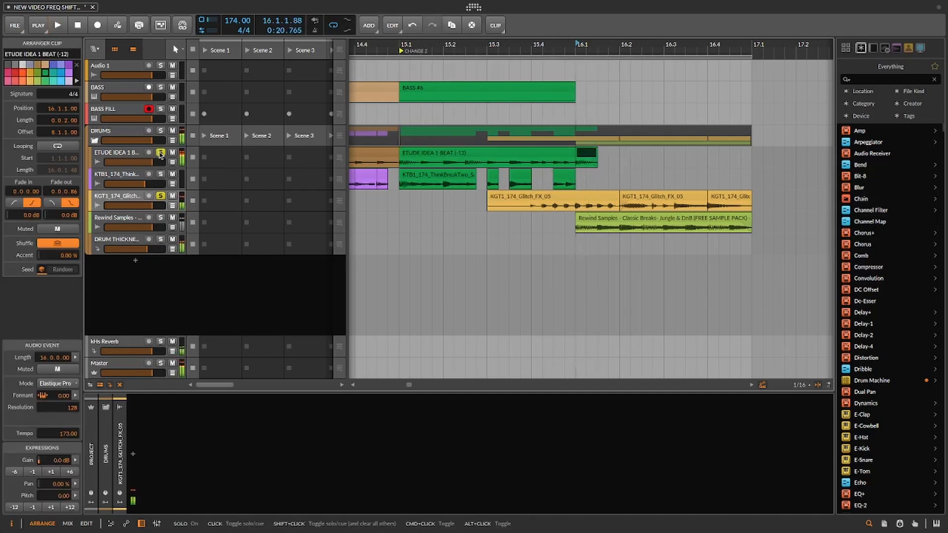
left_click(160, 154)
key("space")
key("space")
key("space")
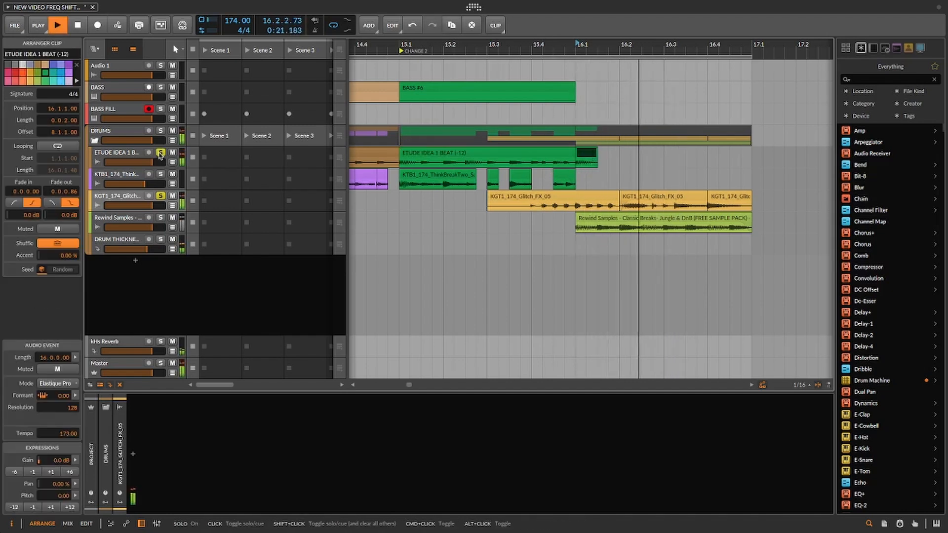
key("space")
left_click(160, 154)
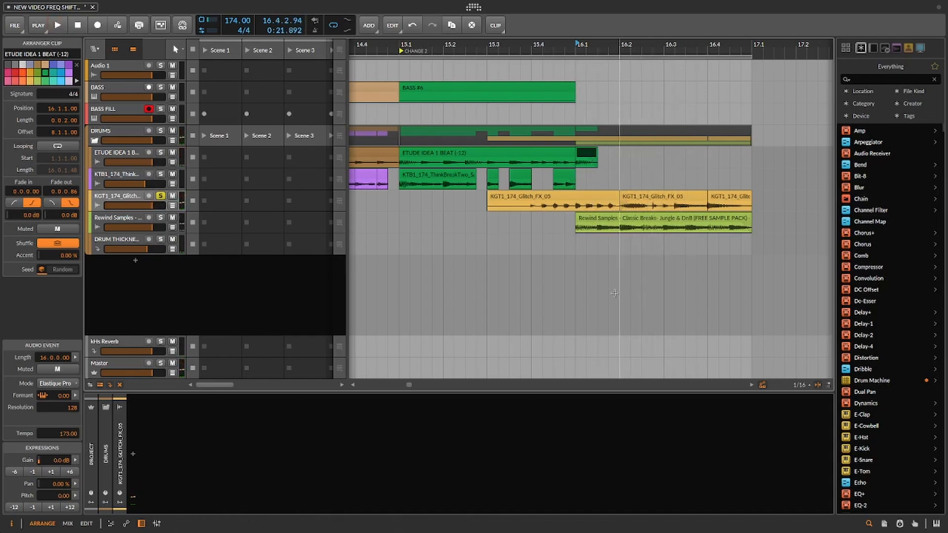
Copy the first KGT1_174_Glitch_FX_05 clip to 17.1, extend the copy to 1.3.3.00 to examine the source sample, and delete it
left_click(652, 196)
left_click(537, 198)
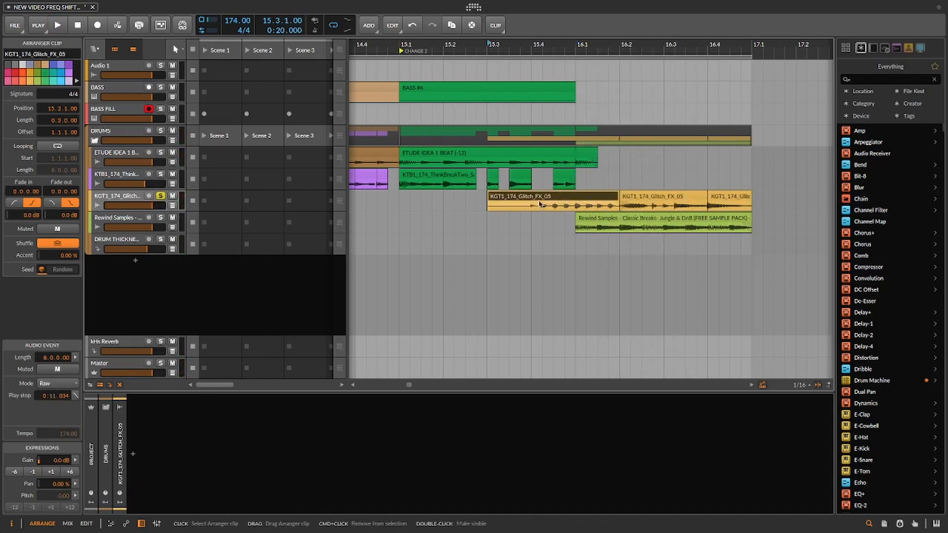
left_click_drag(537, 200, 800, 208)
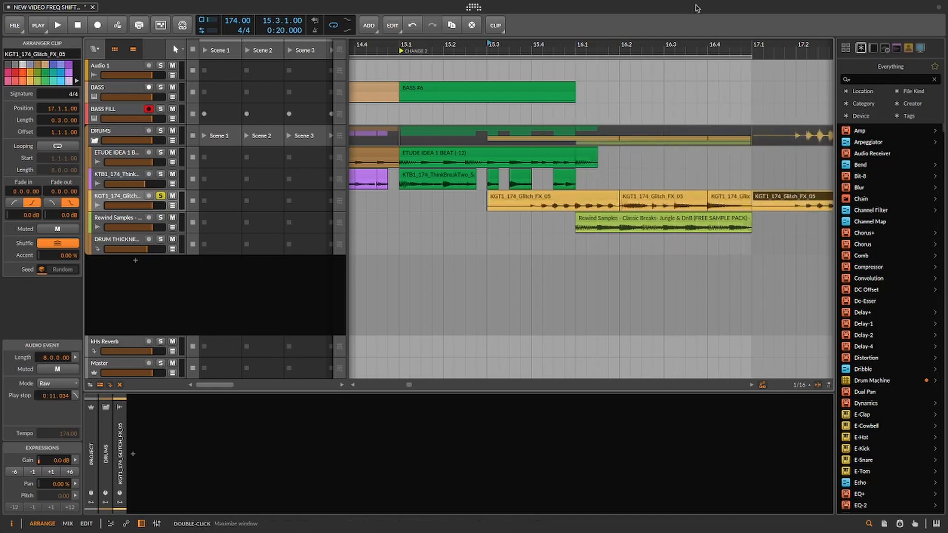
left_click_drag(685, 45, 576, 37)
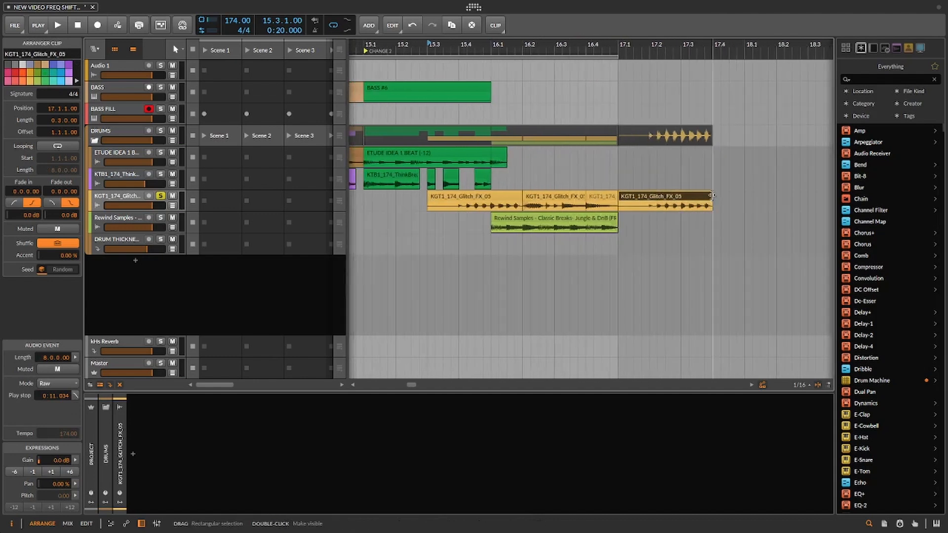
left_click_drag(713, 195, 813, 173)
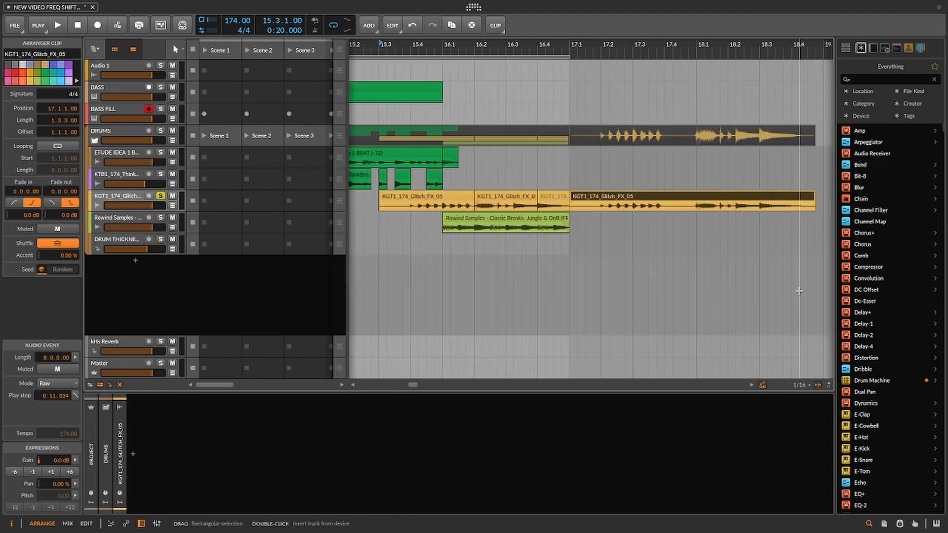
key("Delete")
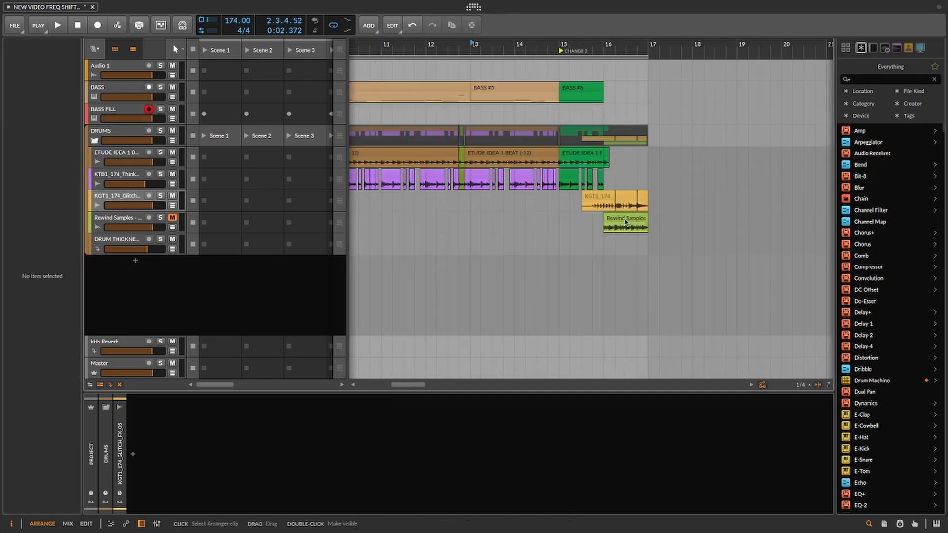
Solo the Rewind Samples track and audition its break from 16.1, comparing it with the glitch track
left_click(625, 221)
left_click(161, 218)
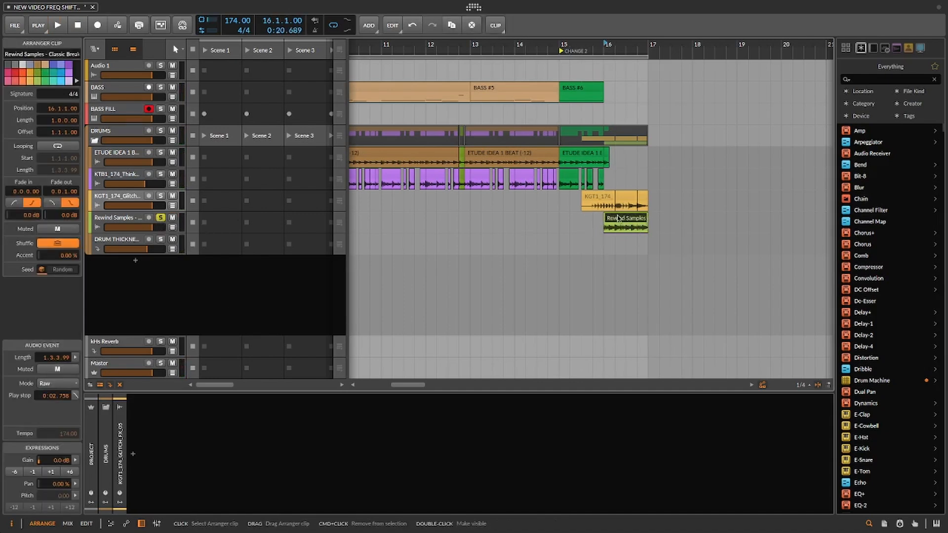
key("space")
key("space")
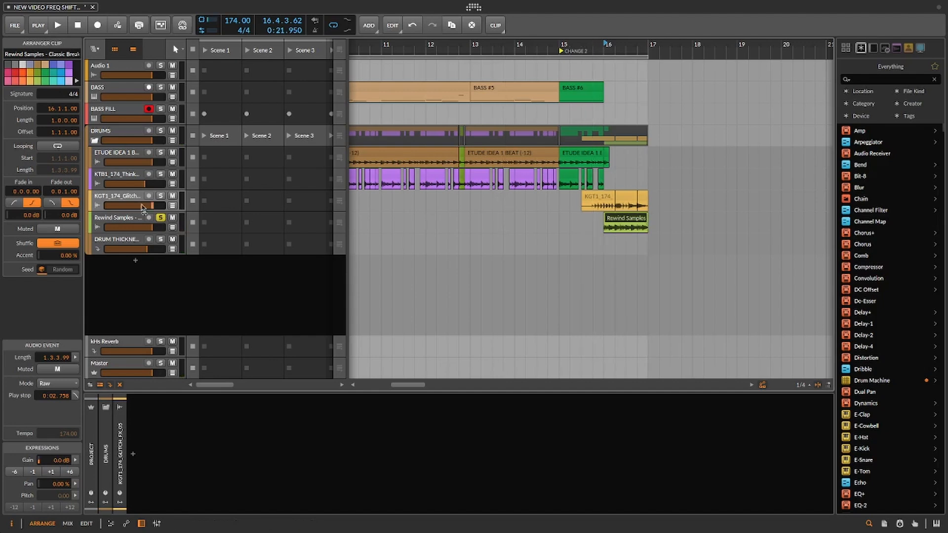
left_click(160, 195)
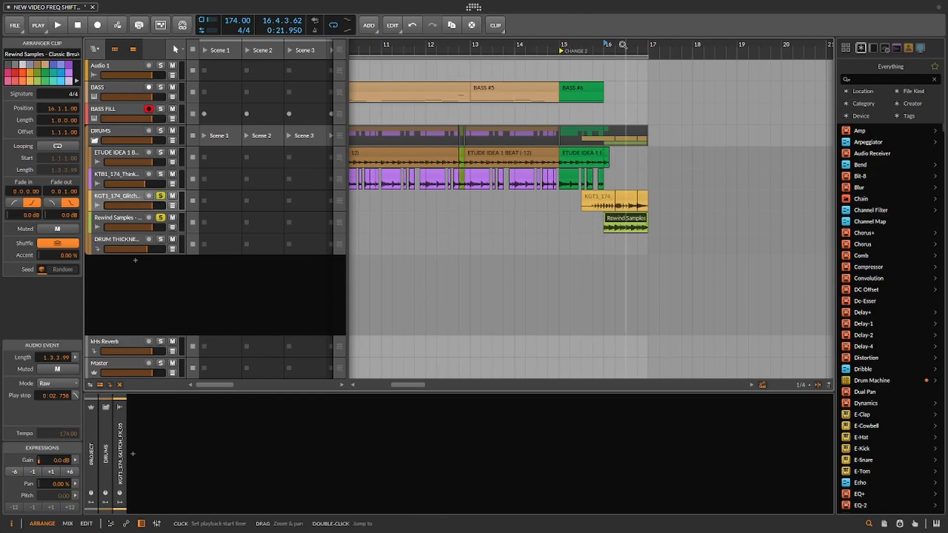
left_click_drag(632, 44, 617, 156)
key("space")
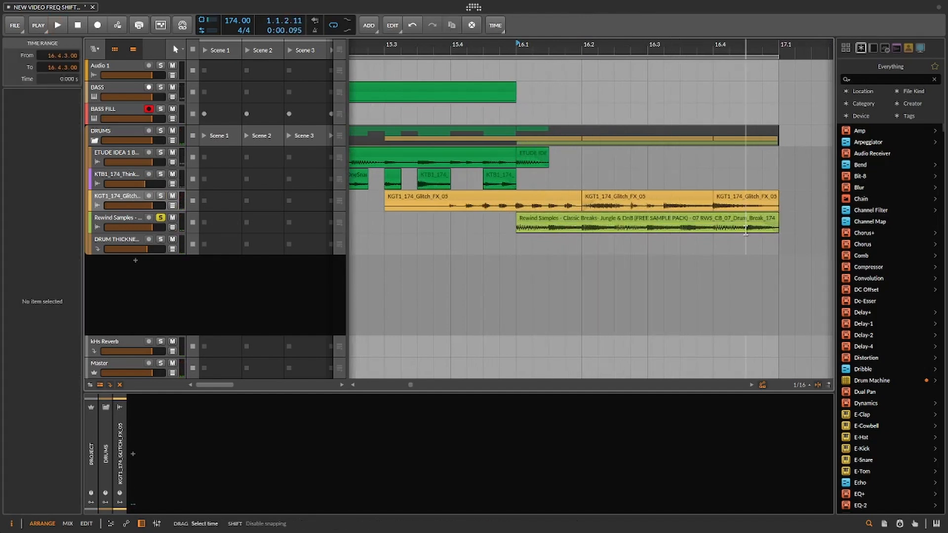
Cut the Rewind Samples break from 16.4.1 to 16.4.3, move its last piece to 16.4.1, and play it with the glitch track soloed
left_click_drag(746, 230, 714, 226)
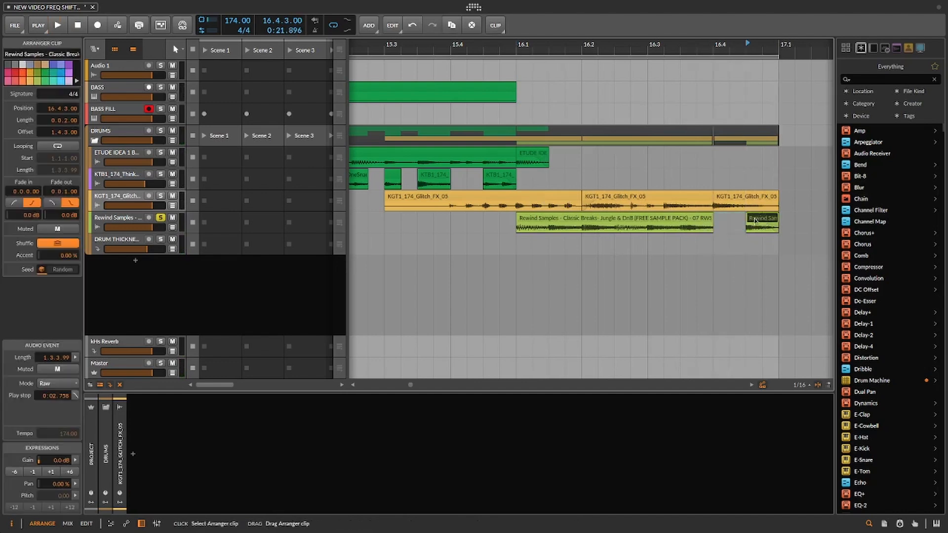
left_click_drag(764, 226, 732, 226)
key("space")
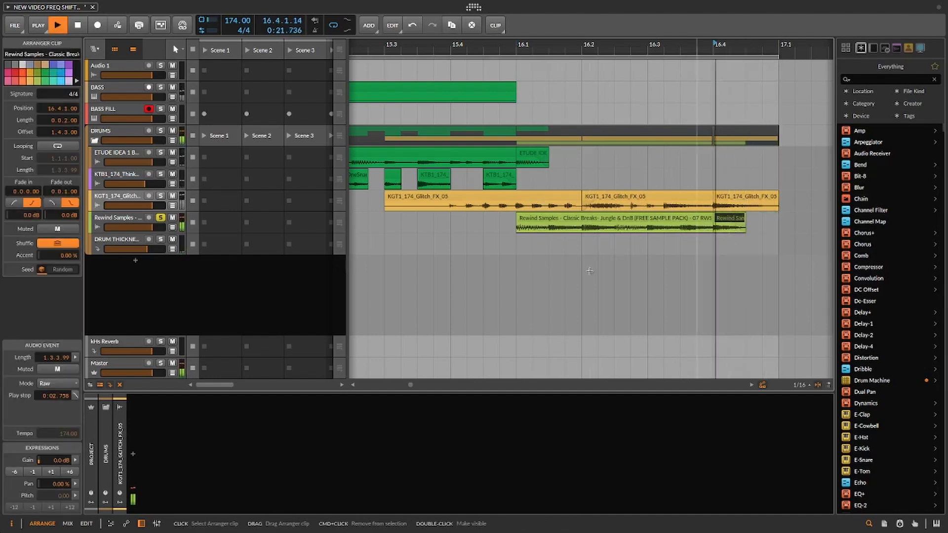
left_click(160, 196)
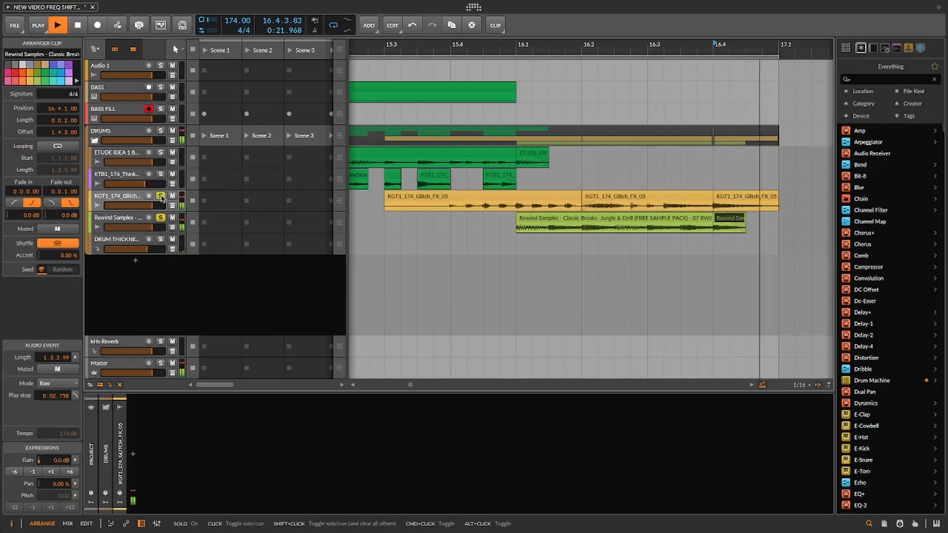
Audition the Rewind Samples break from 16.1 with the glitch track, check the pieces at 16.4.1, and remove both solos
left_click(542, 221)
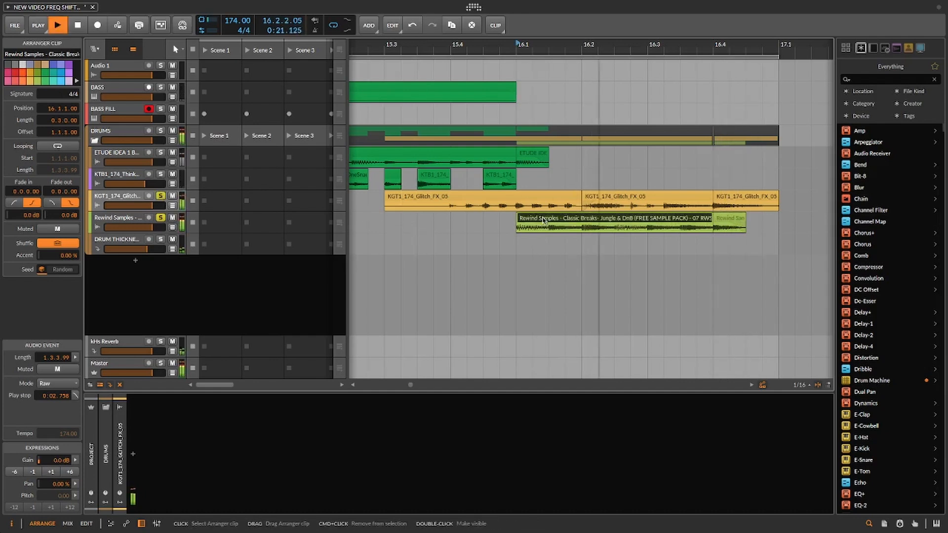
key("space")
key("space")
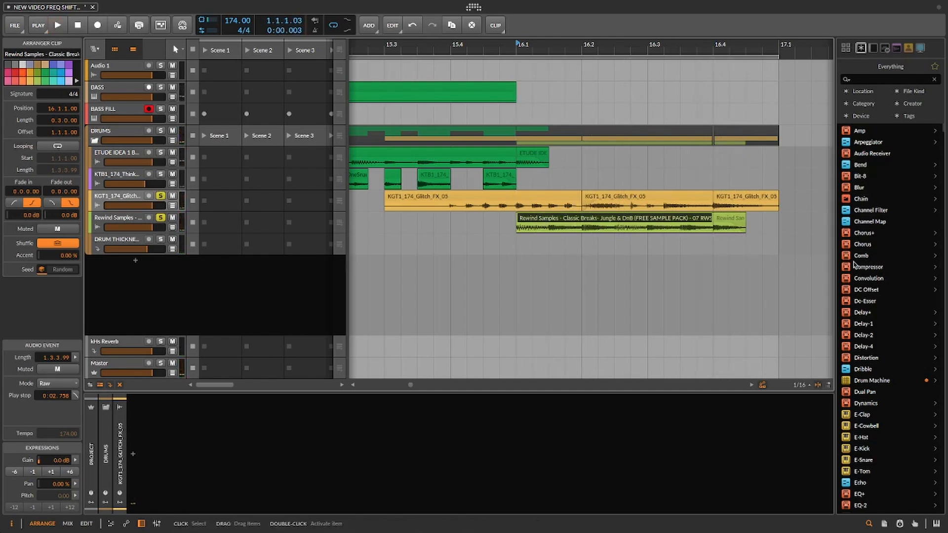
left_click(730, 220)
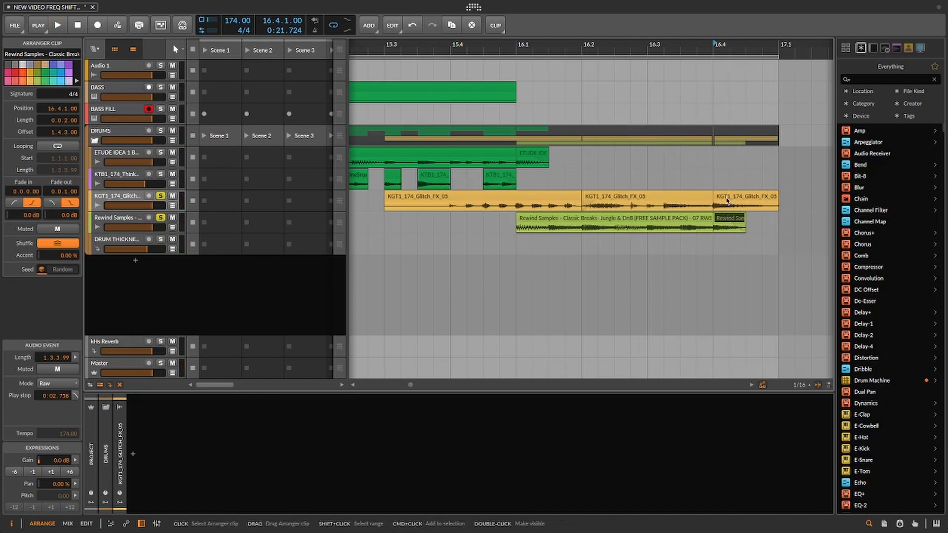
left_click(728, 197)
left_click(729, 217)
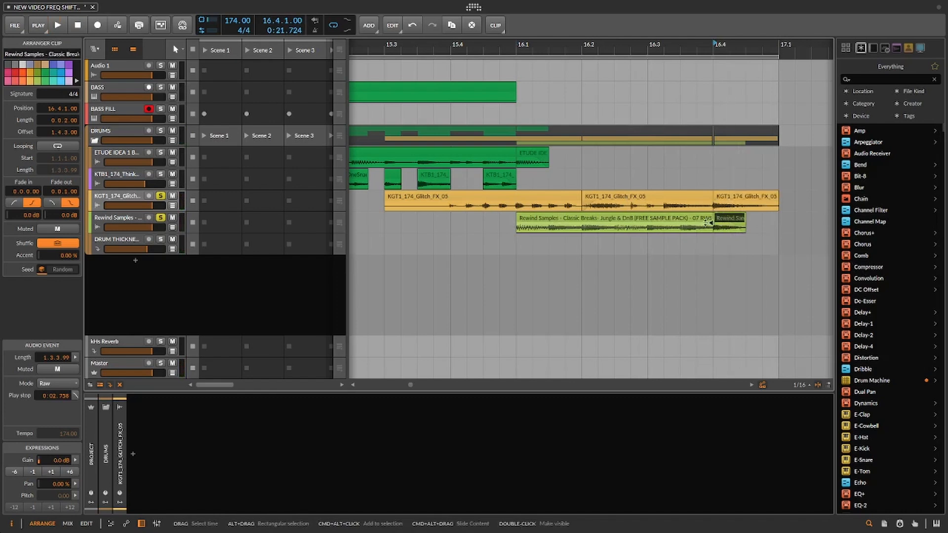
left_click(546, 219)
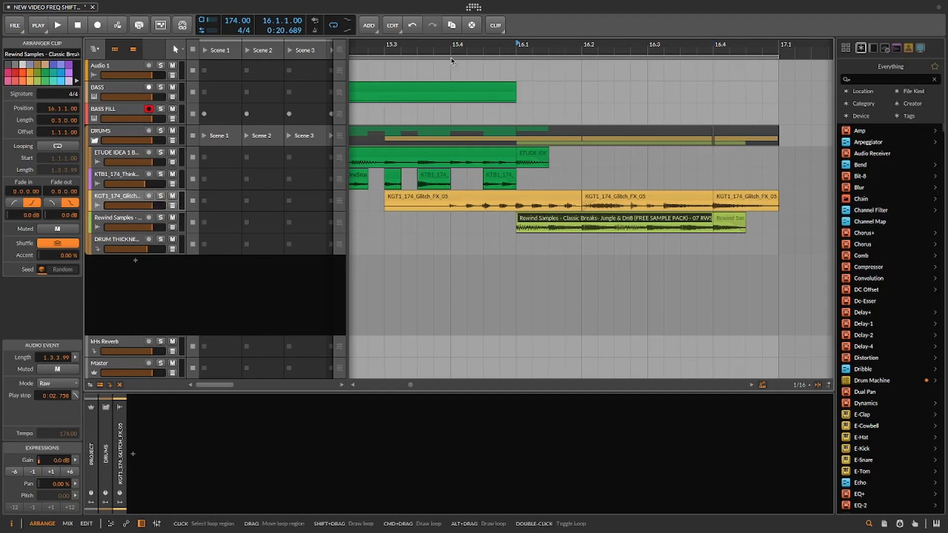
Play the fill from the CHANGE 2 marker at bar 15 with all tracks active
left_click_drag(549, 44, 721, 9)
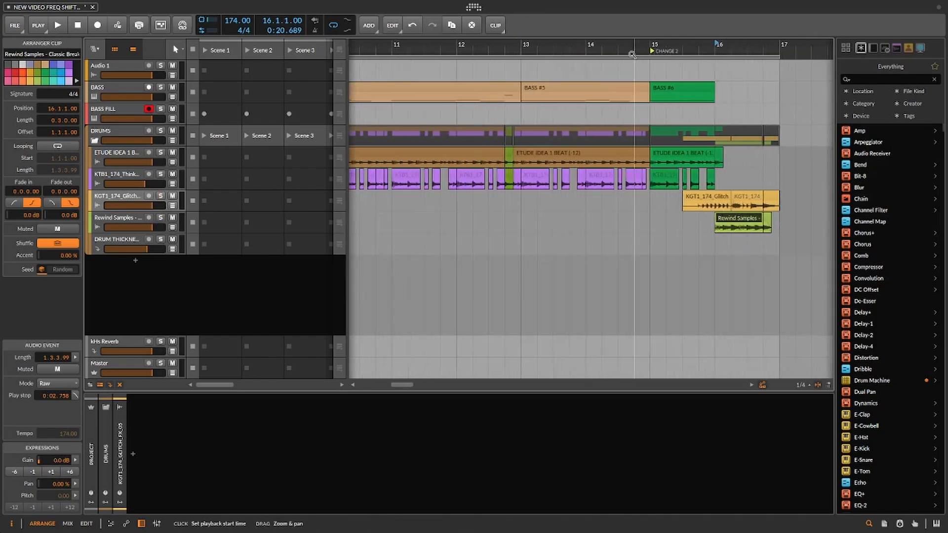
left_click(651, 44)
key("space")
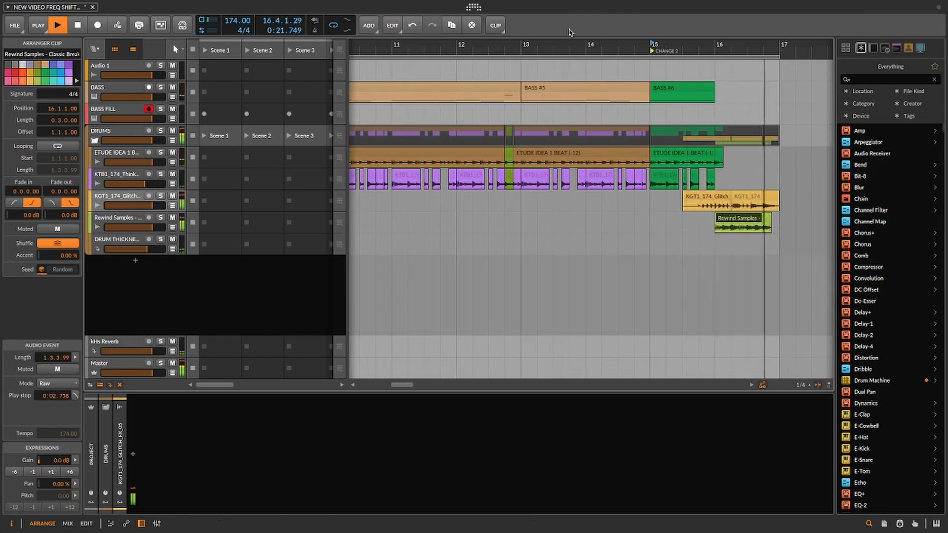
left_click(588, 44)
key("space")
Audition the last KGT1_174_Glitch_FX_05 clip repeatedly from 16.4.1
left_click_drag(589, 47, 583, 198)
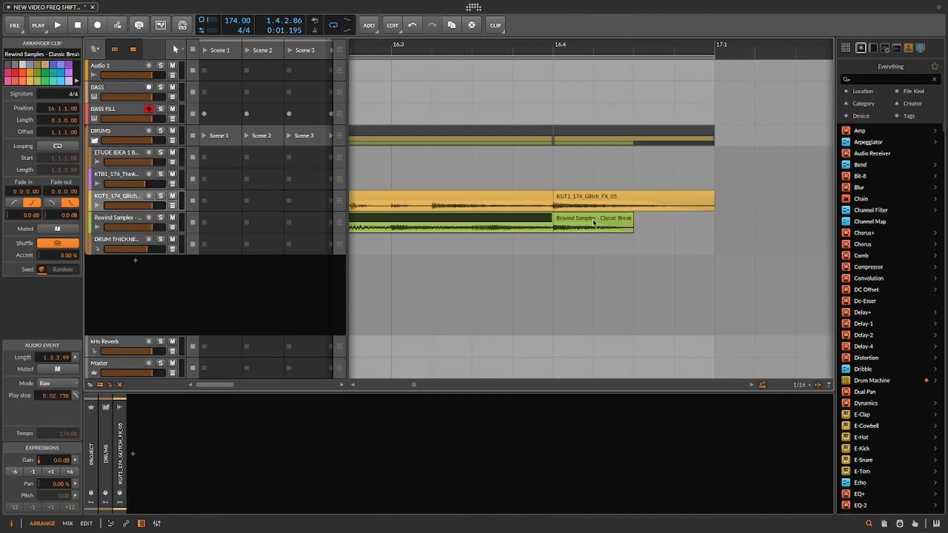
left_click(593, 200)
key("space")
key("space")
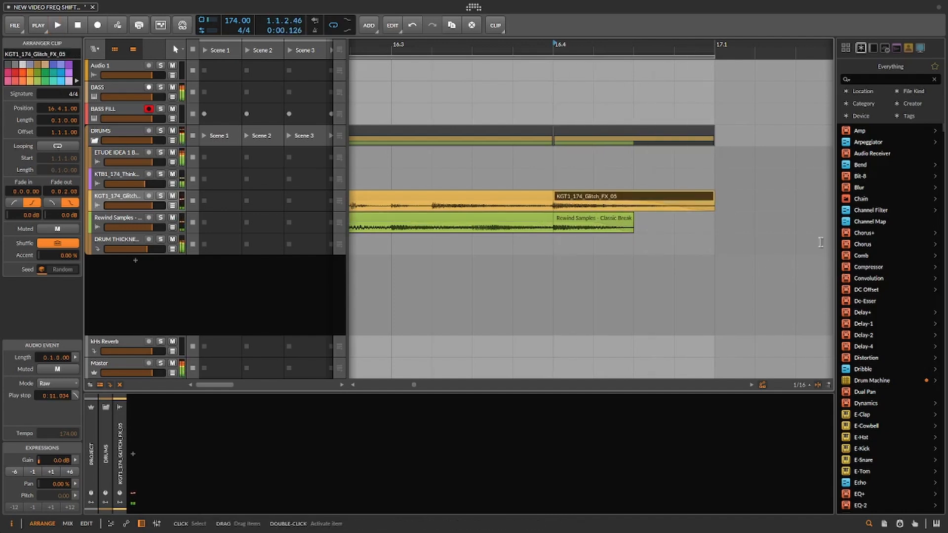
key("space")
key("space")
key("space")
key("space")
left_click_drag(601, 48, 660, 9)
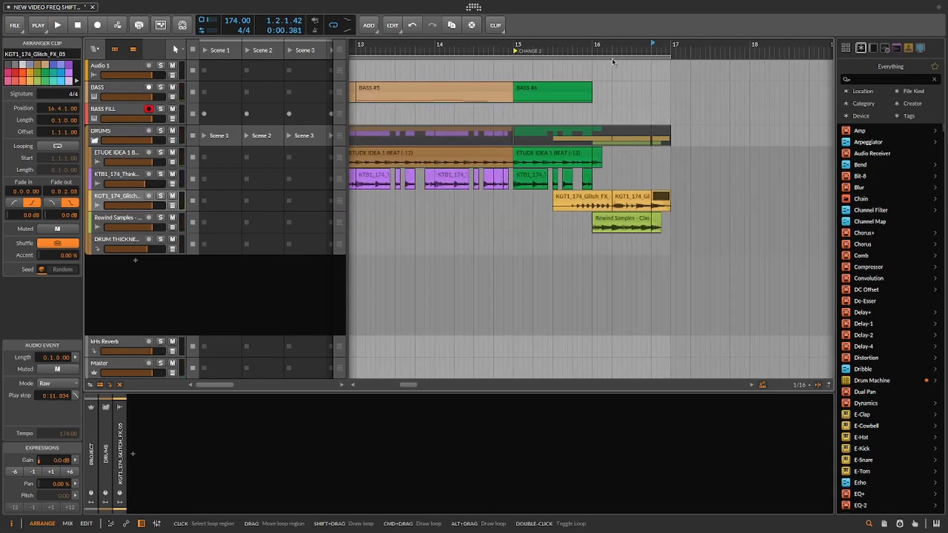
Split out the ETUDE IDEA 1 BEAT section from 15.1.3 to 15.2.1, copy it to 16.4.3, and audition the copy
left_click_drag(578, 44, 623, 47)
left_click_drag(448, 167, 474, 164)
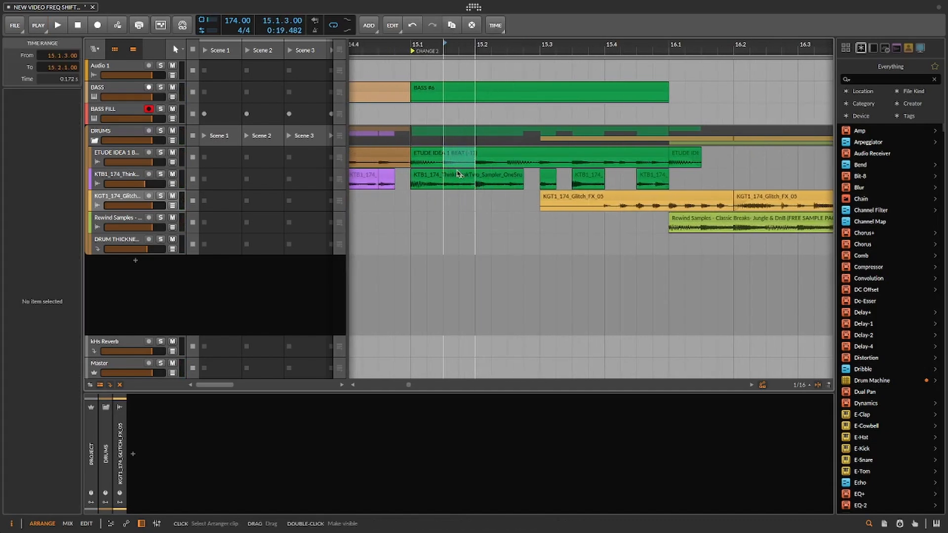
left_click(457, 159)
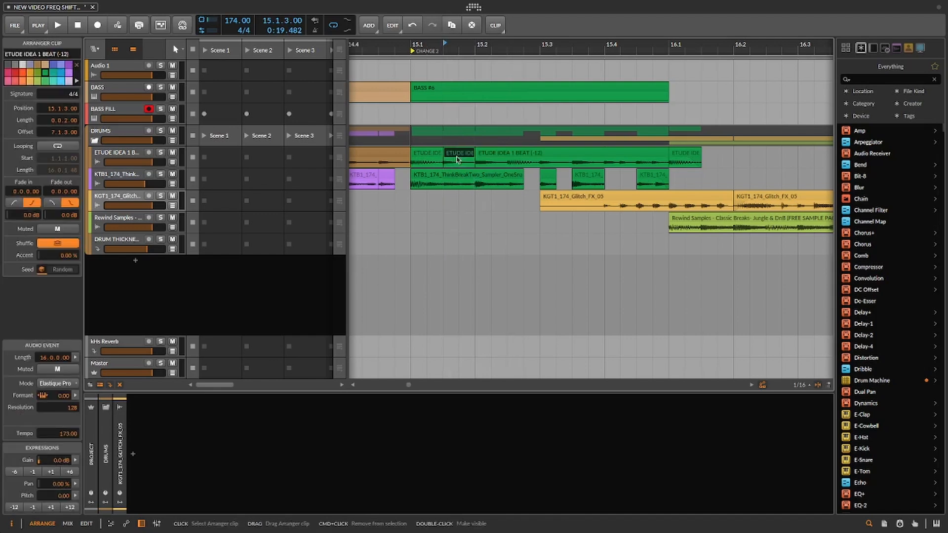
left_click_drag(457, 159, 754, 162)
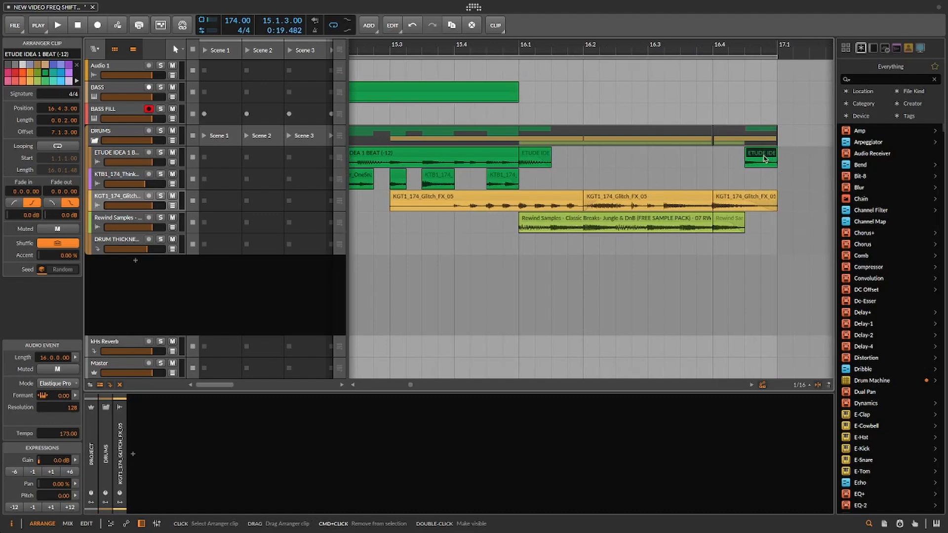
left_click(765, 158)
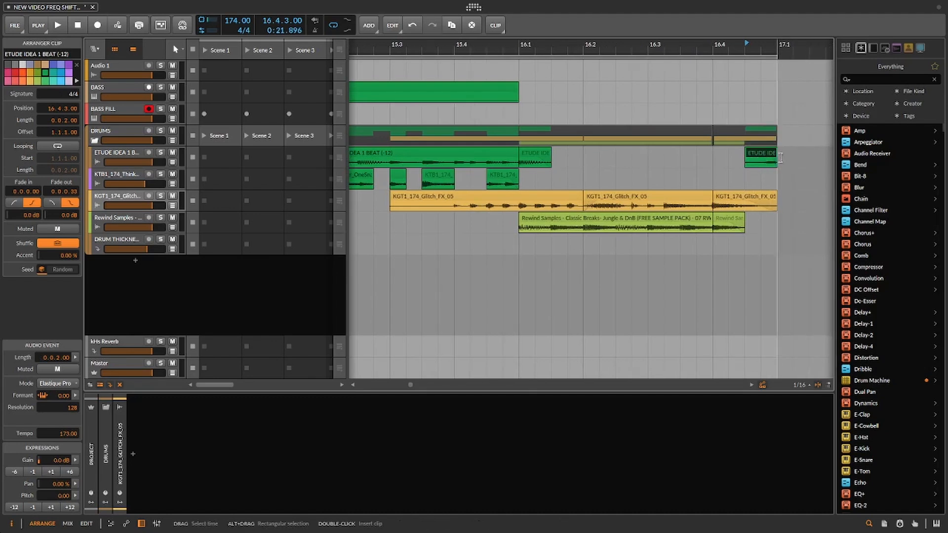
key("space")
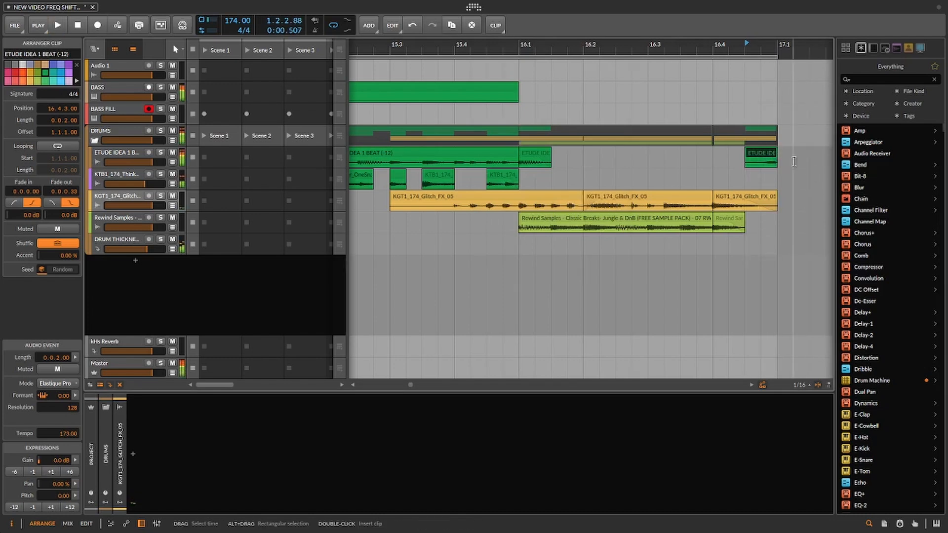
key("space")
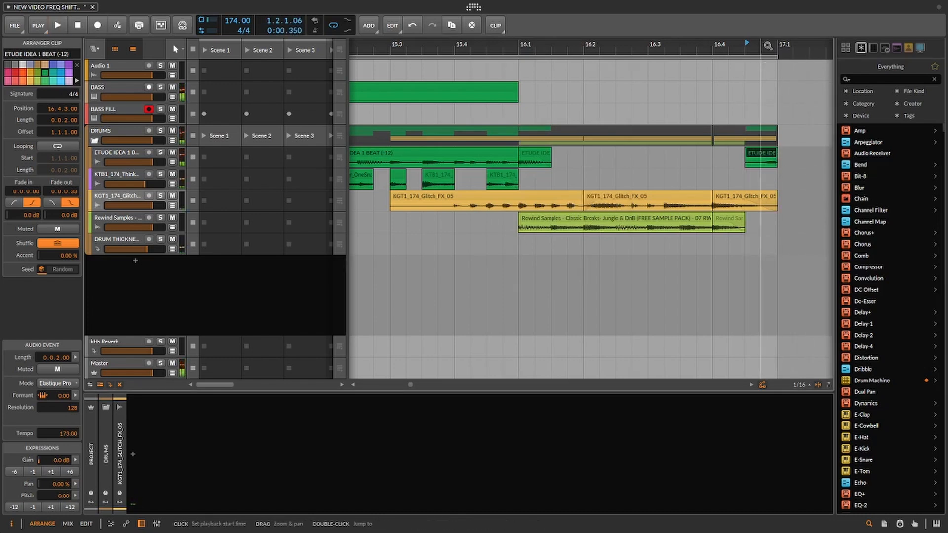
Trim the copied ETUDE IDEA 1 BEAT piece to start at 16.4.4, give it a 0.0.1.00 fade-in, and audition it
left_click_drag(769, 49, 715, 74)
left_click_drag(684, 152, 716, 166)
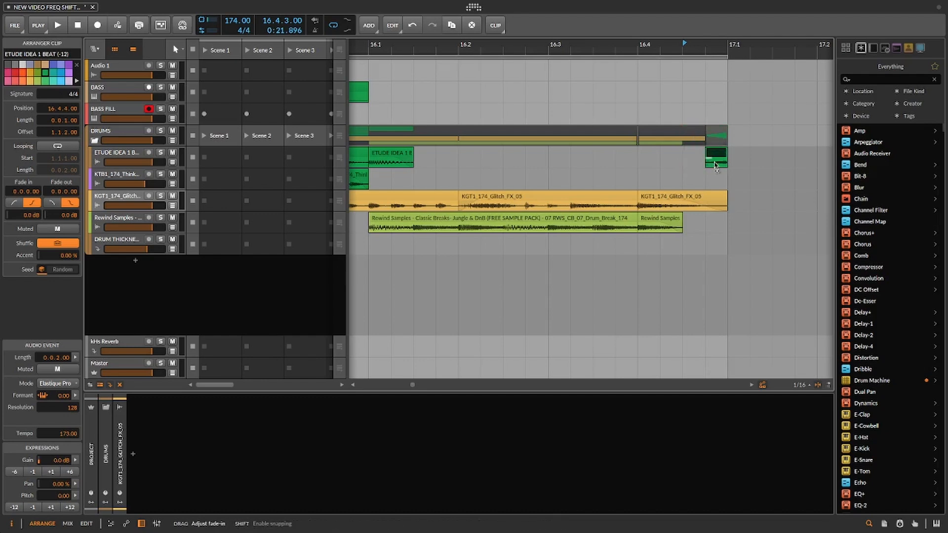
key("space")
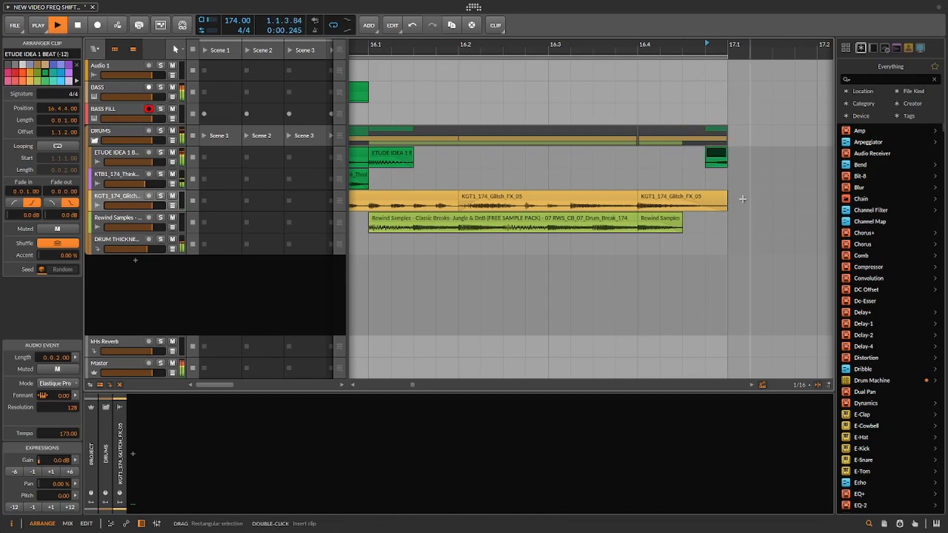
key("space")
key("space")
key("space")
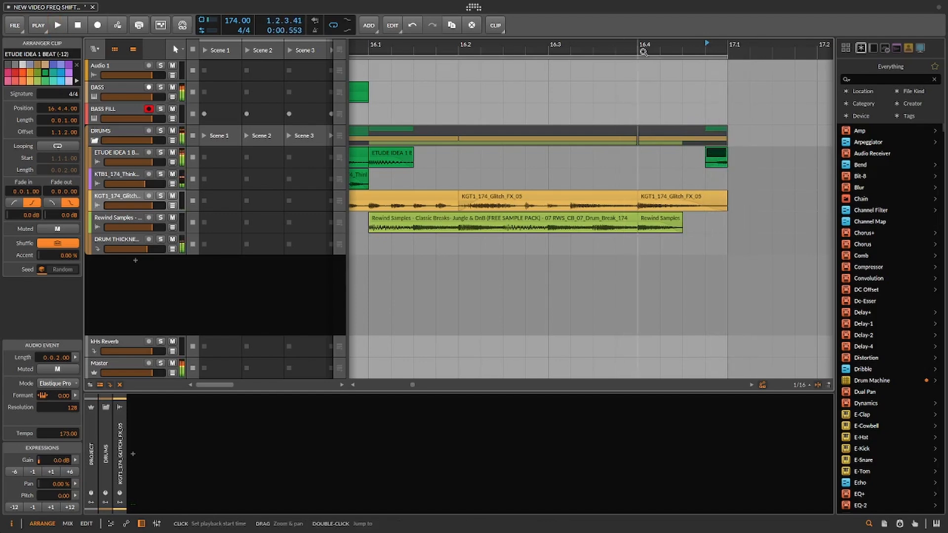
key("space")
key("space")
Review the finished fill from bar 13, and play the whole arrangement from bar 1
left_click_drag(645, 50, 652, 39)
left_click(621, 43)
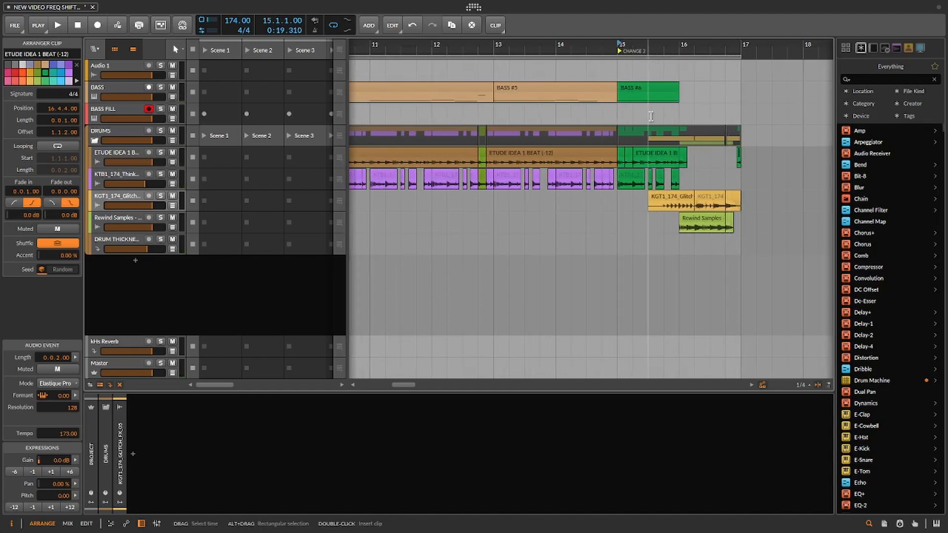
left_click(497, 45)
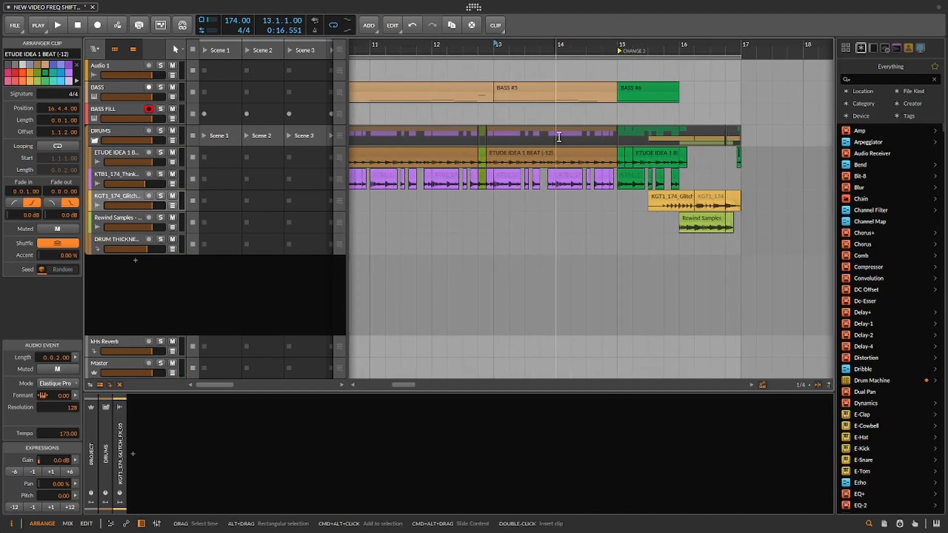
key("space")
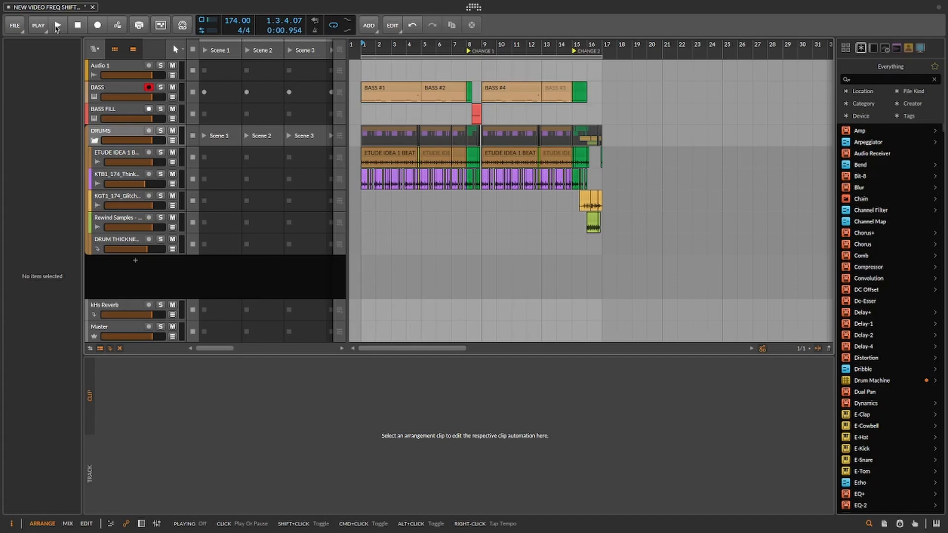
left_click(57, 25)
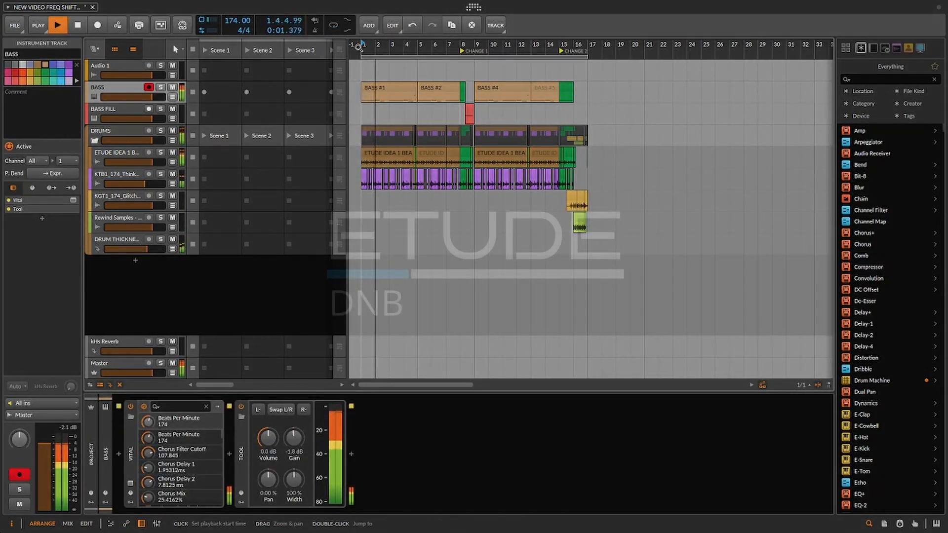